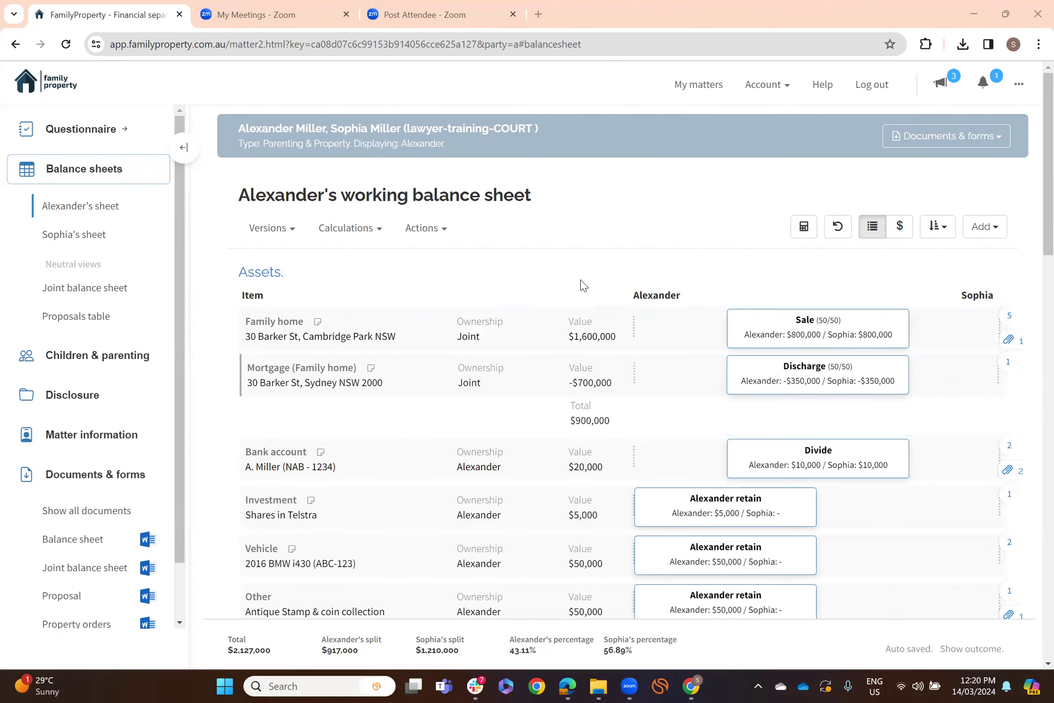
- Scroll through the balance sheet and check which item types can be added
scroll(581, 286, "down", 6)
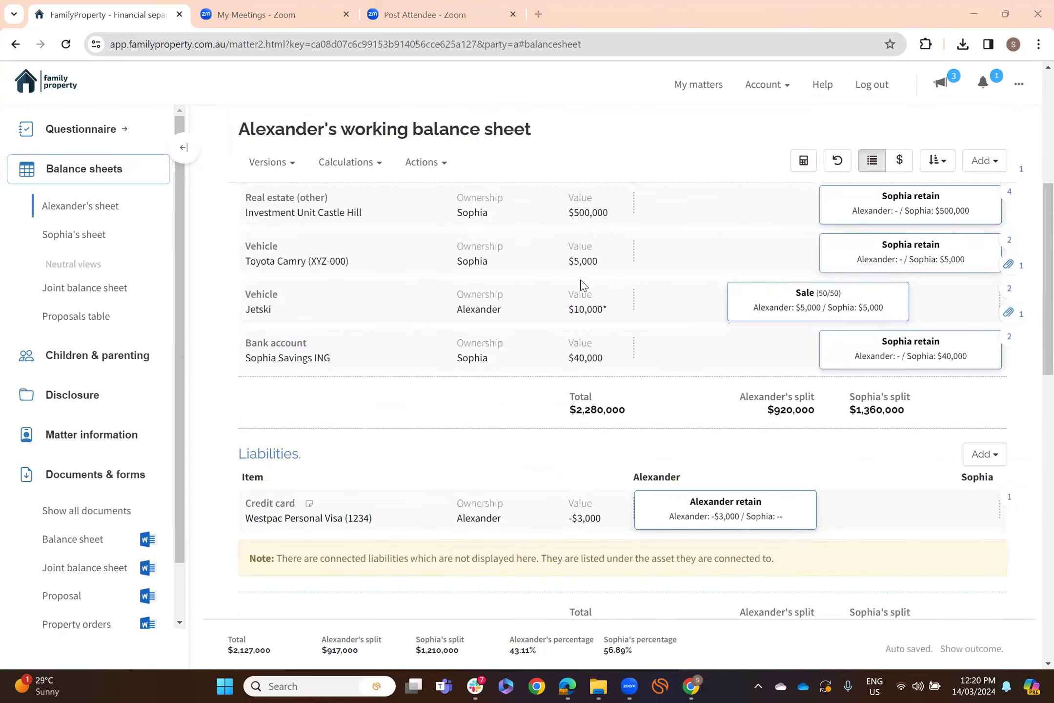
scroll(581, 286, "down", 3)
scroll(576, 292, "down", 4)
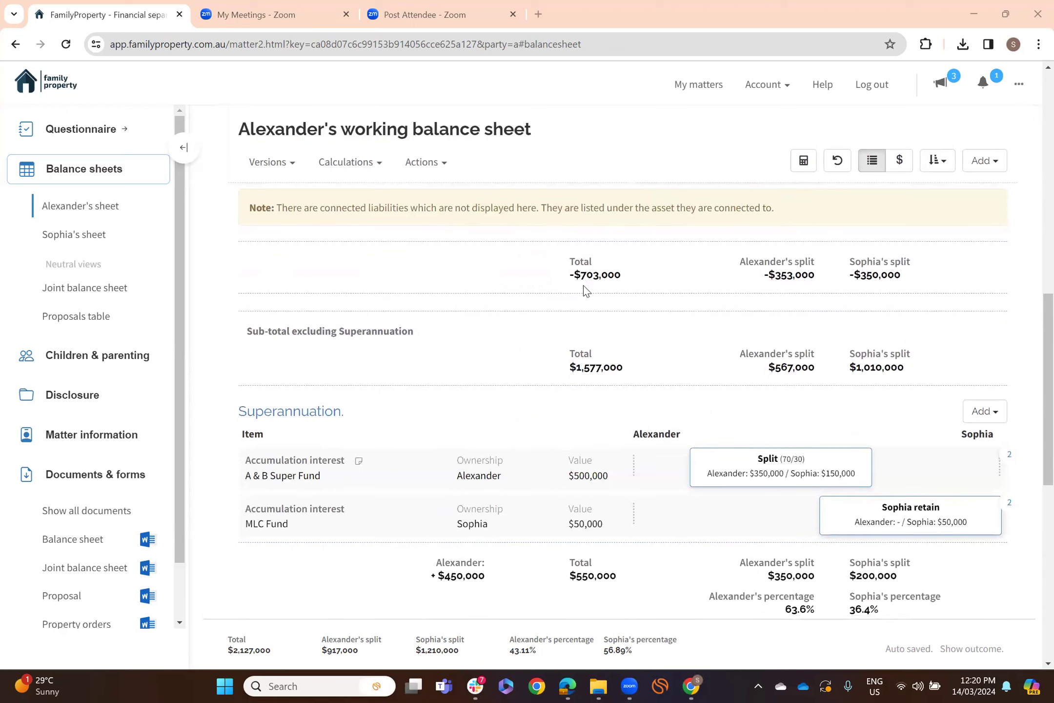
scroll(614, 266, "down", 3)
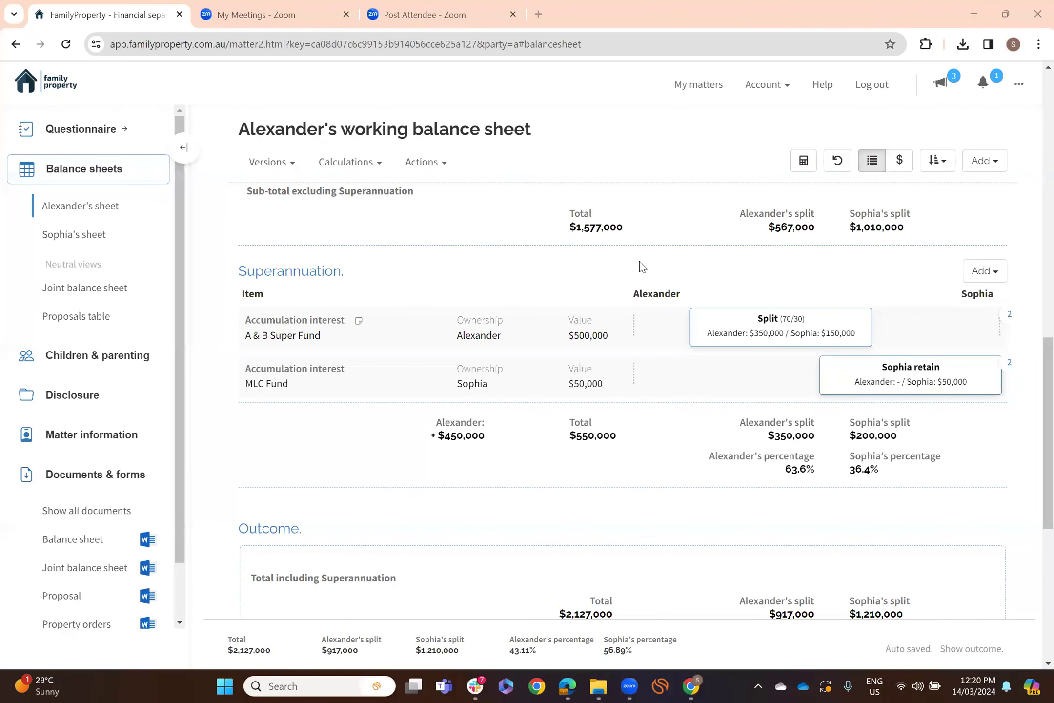
scroll(641, 266, "down", 6)
scroll(640, 266, "down", 3)
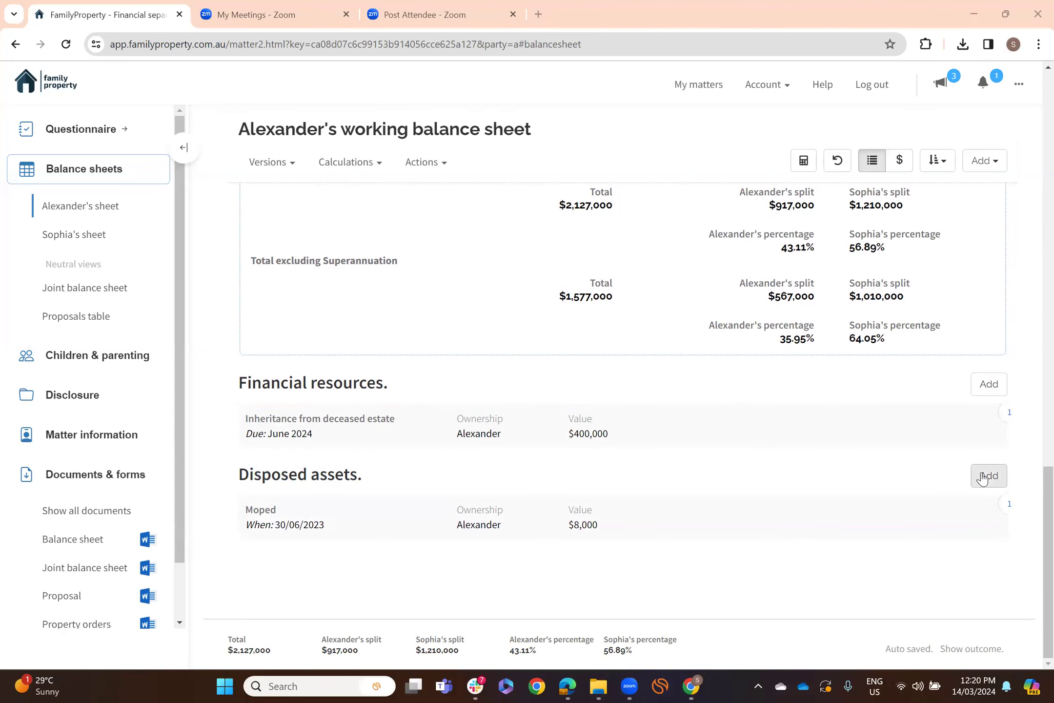
left_click(996, 168)
left_click(1013, 129)
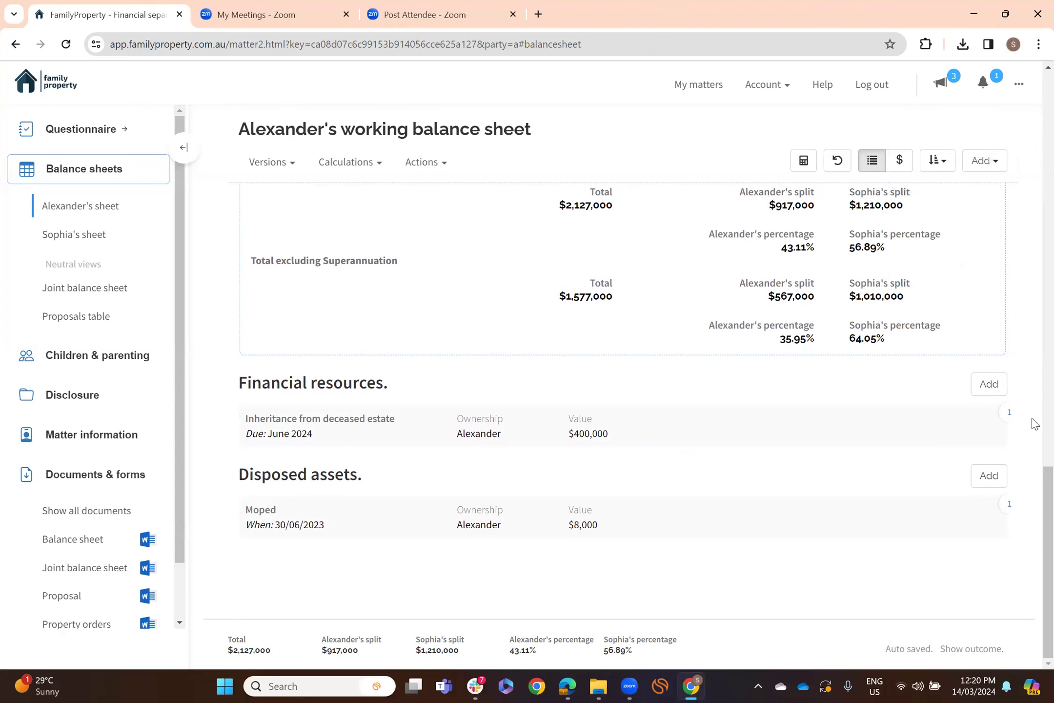
left_click_drag(1044, 512, 1032, 97)
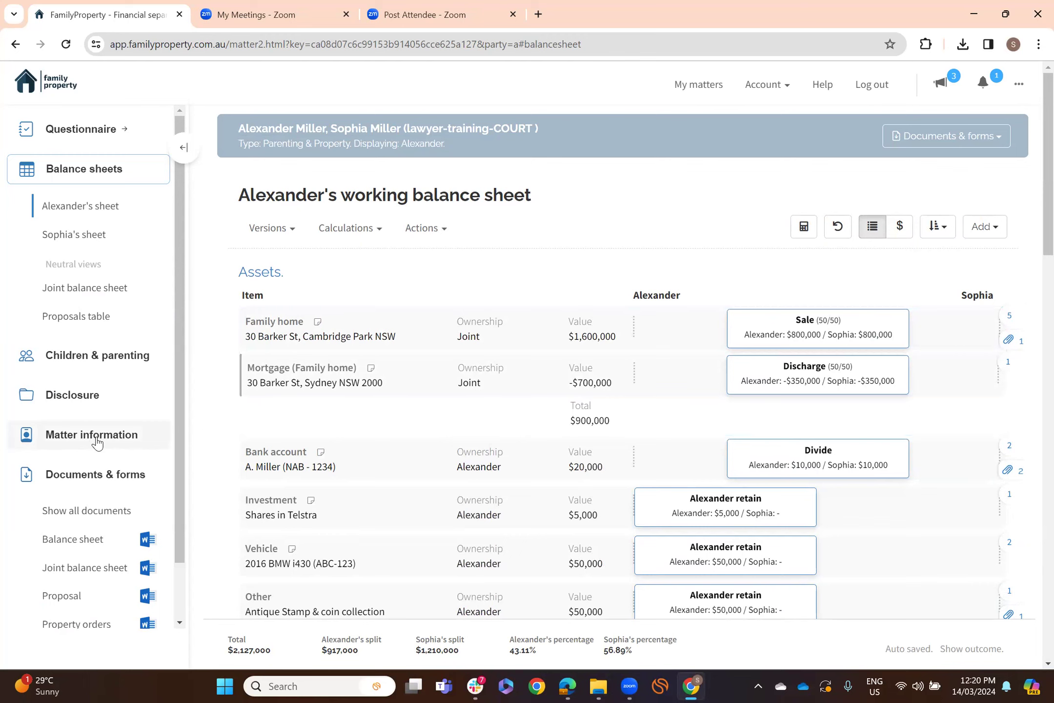
- Open the matter's General details under Matter information and scroll to Income & expenses
left_click(97, 441)
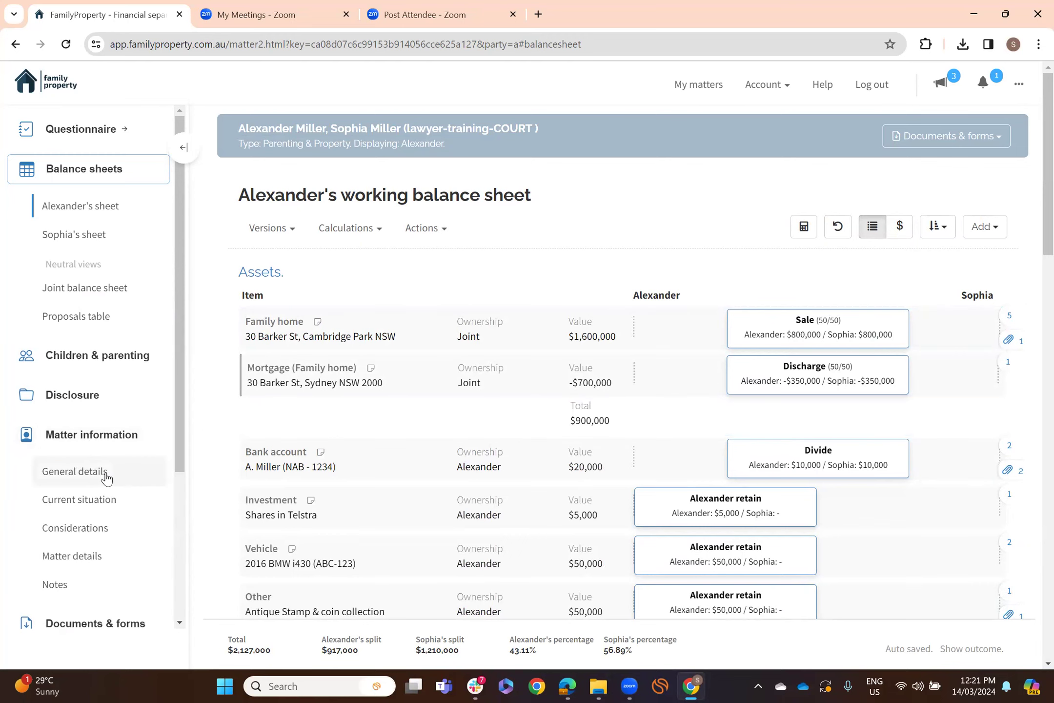
left_click(111, 477)
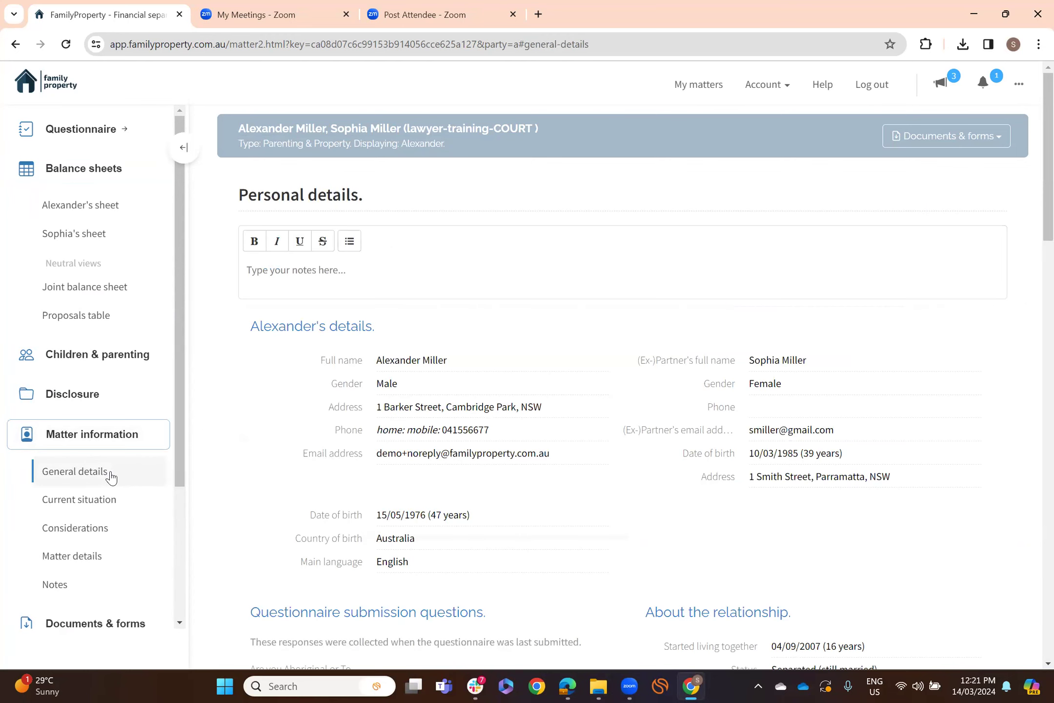
scroll(588, 390, "down", 7)
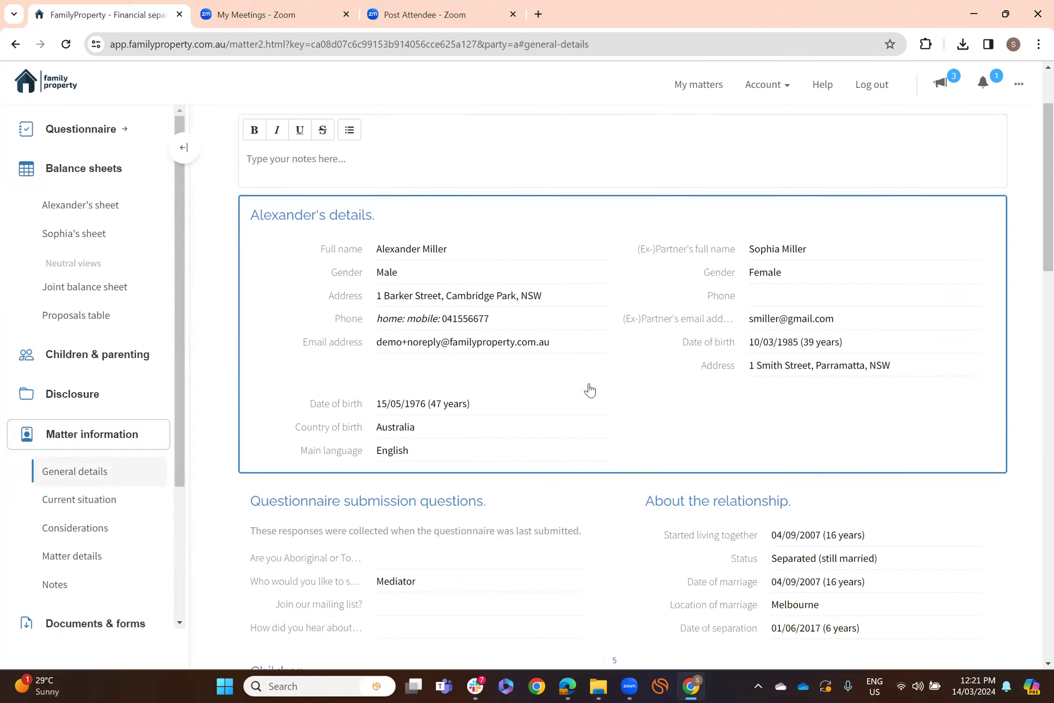
scroll(589, 391, "down", 10)
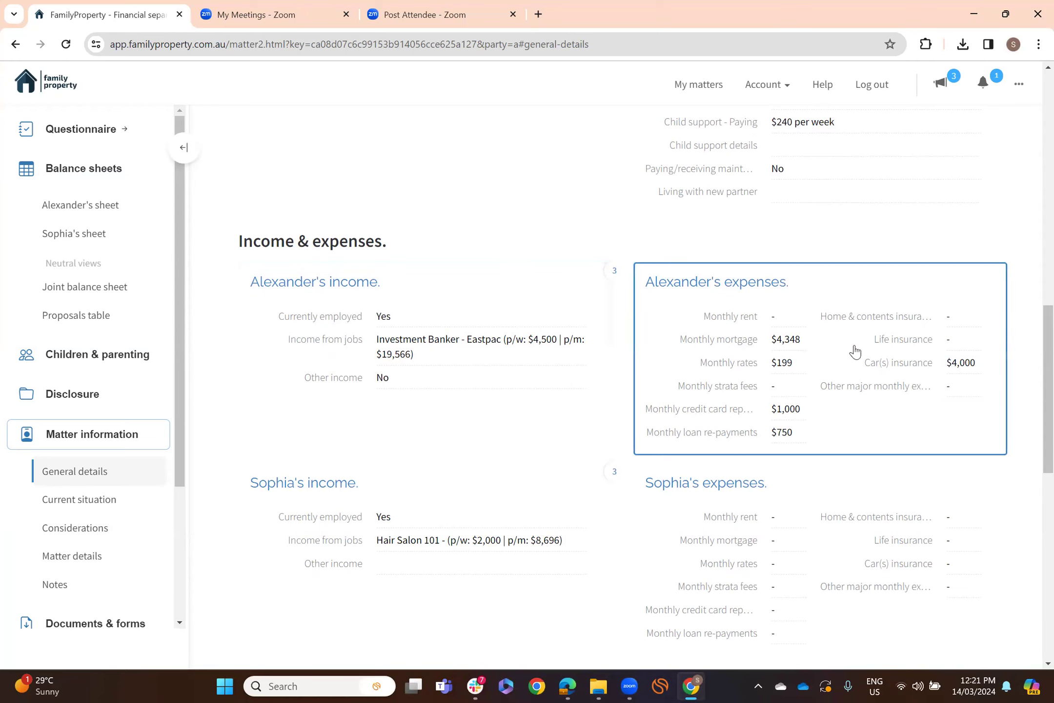
- Open the applicant's expenses and review mortgage 1,000, rates 598, loans 750, car costs 4,000
left_click(916, 298)
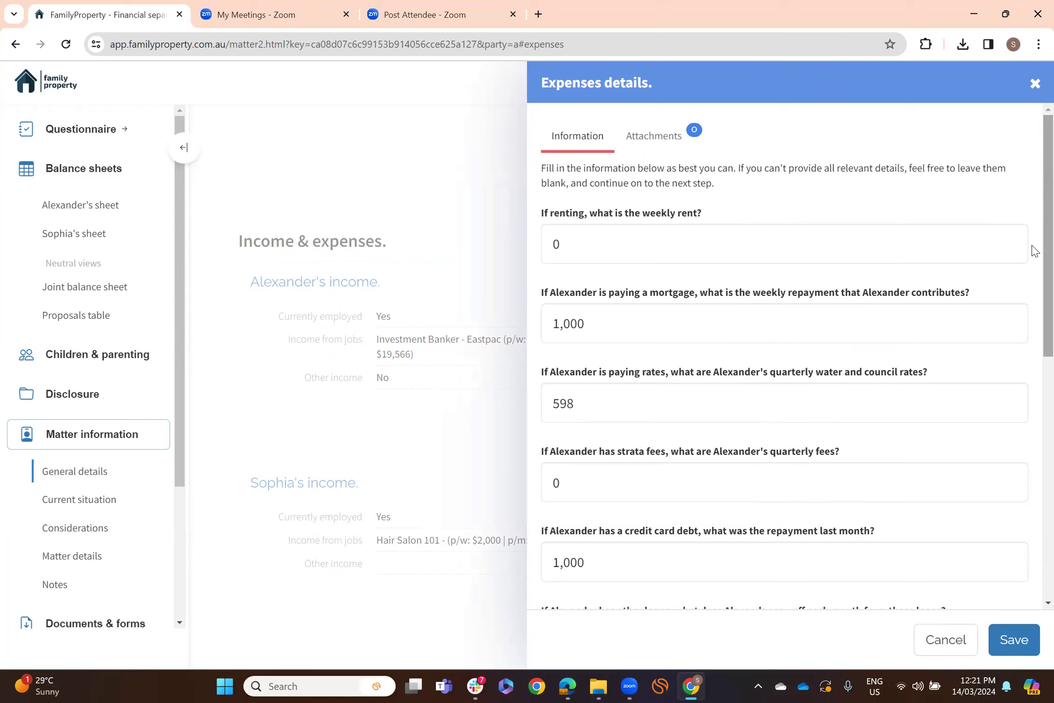
scroll(1034, 264, "down", 1)
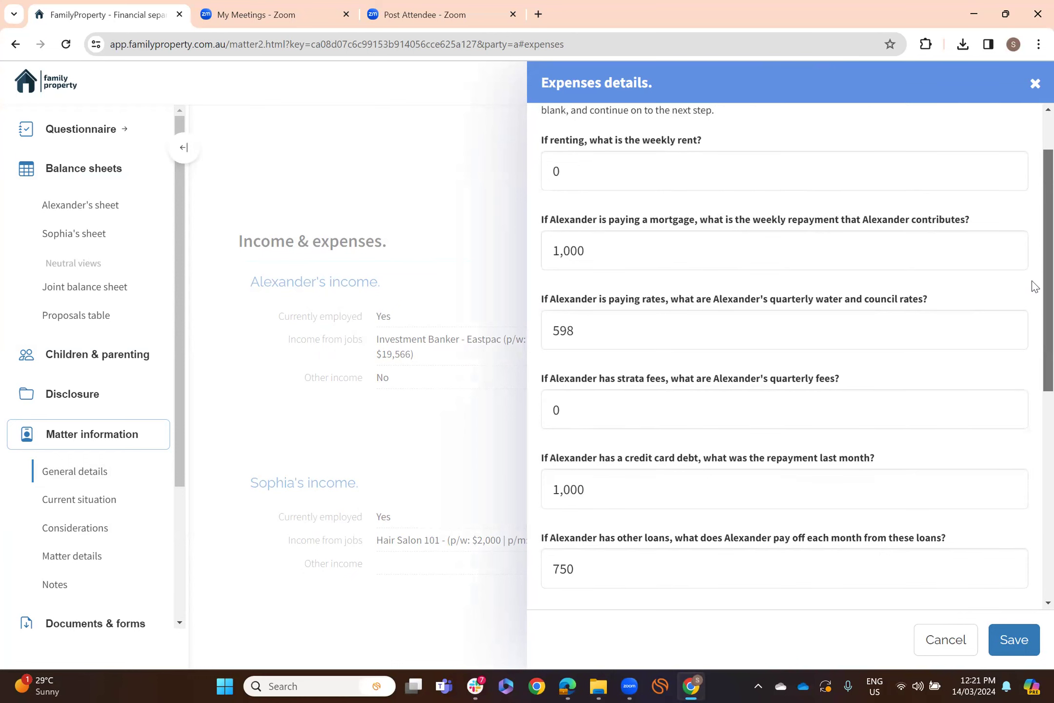
scroll(1032, 273, "up", 1)
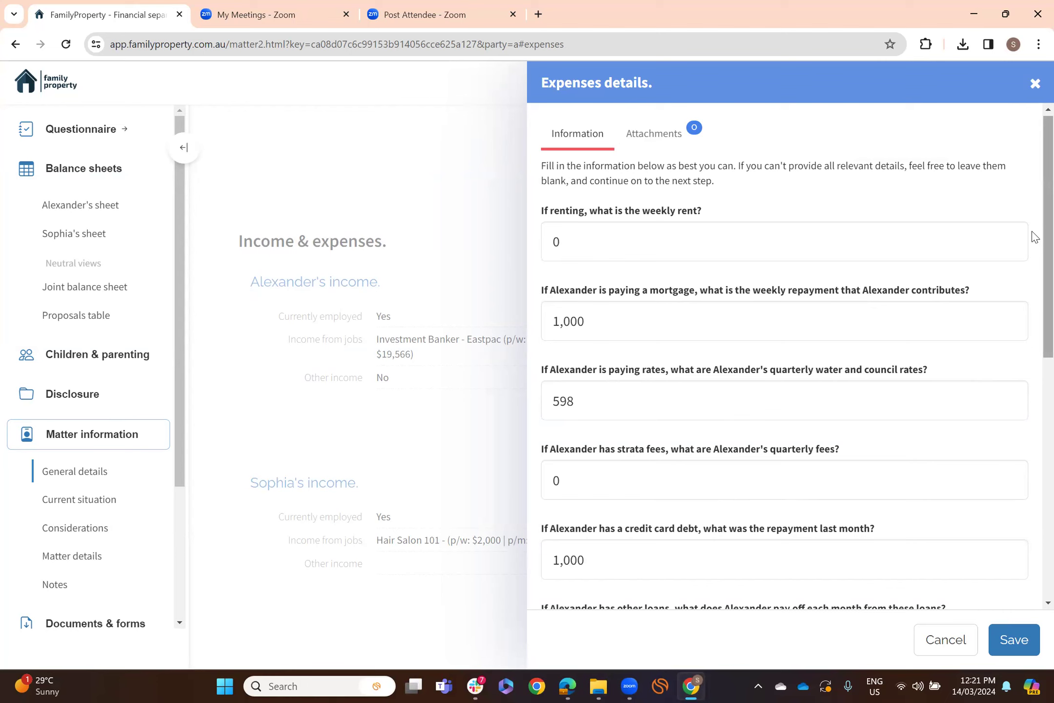
mouse_move(1035, 237)
left_mouse_down()
mouse_move(1035, 478)
mouse_move(1035, 243)
left_mouse_up()
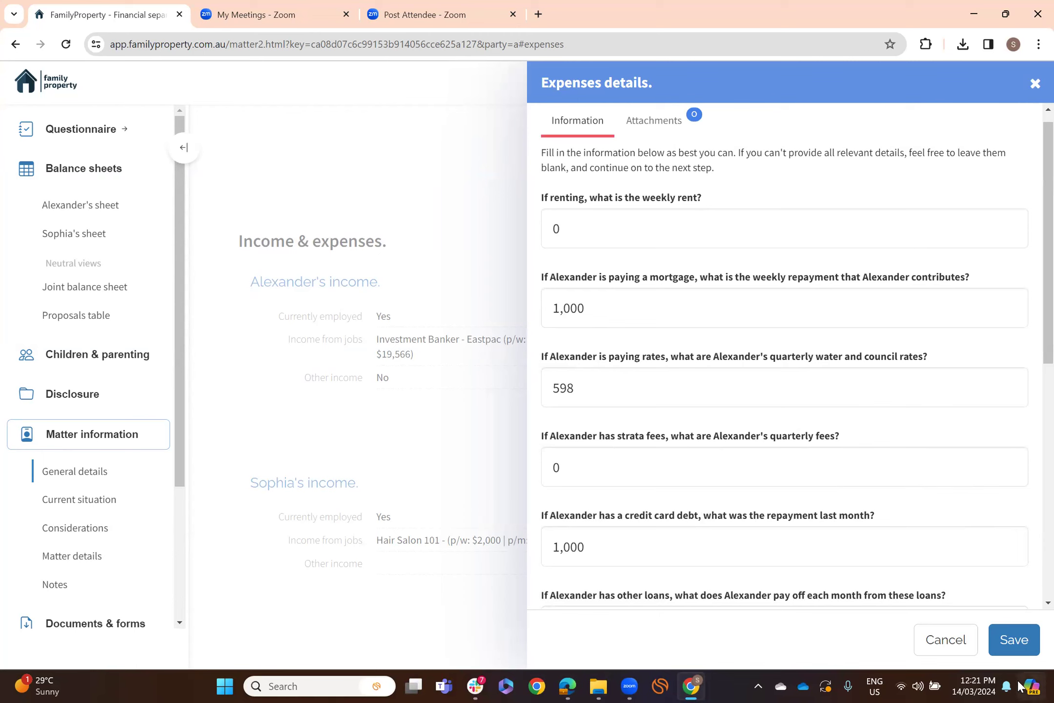
- Close the expenses panel and filter all court documents by 'fin' to find the Financial Statement forms
left_click(1033, 86)
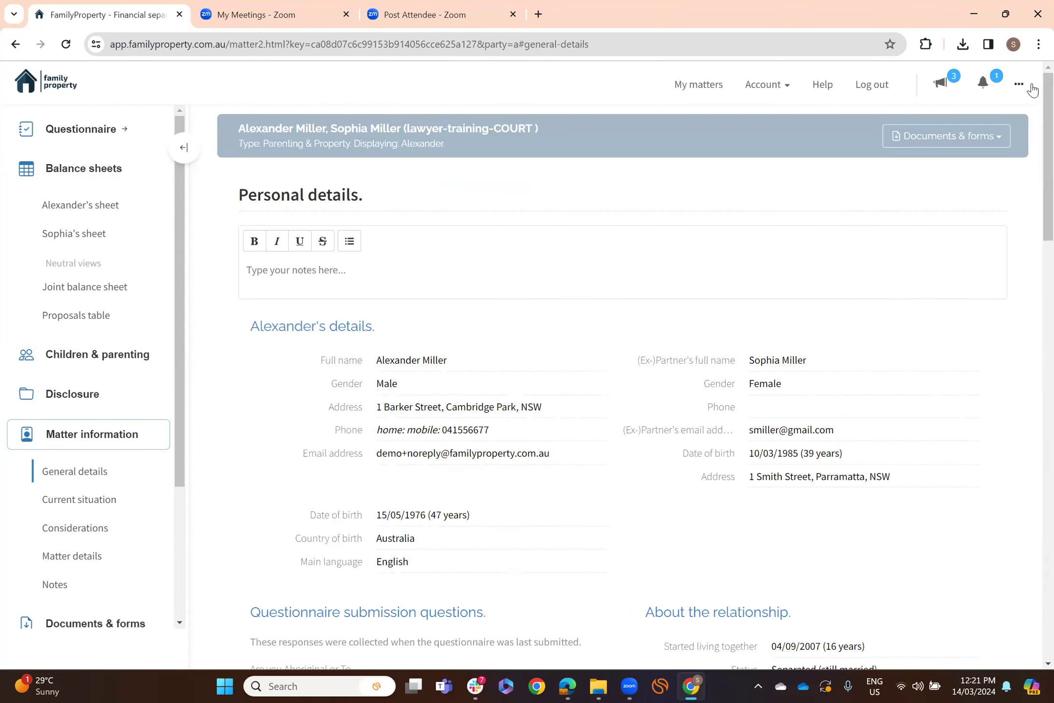
left_click(988, 139)
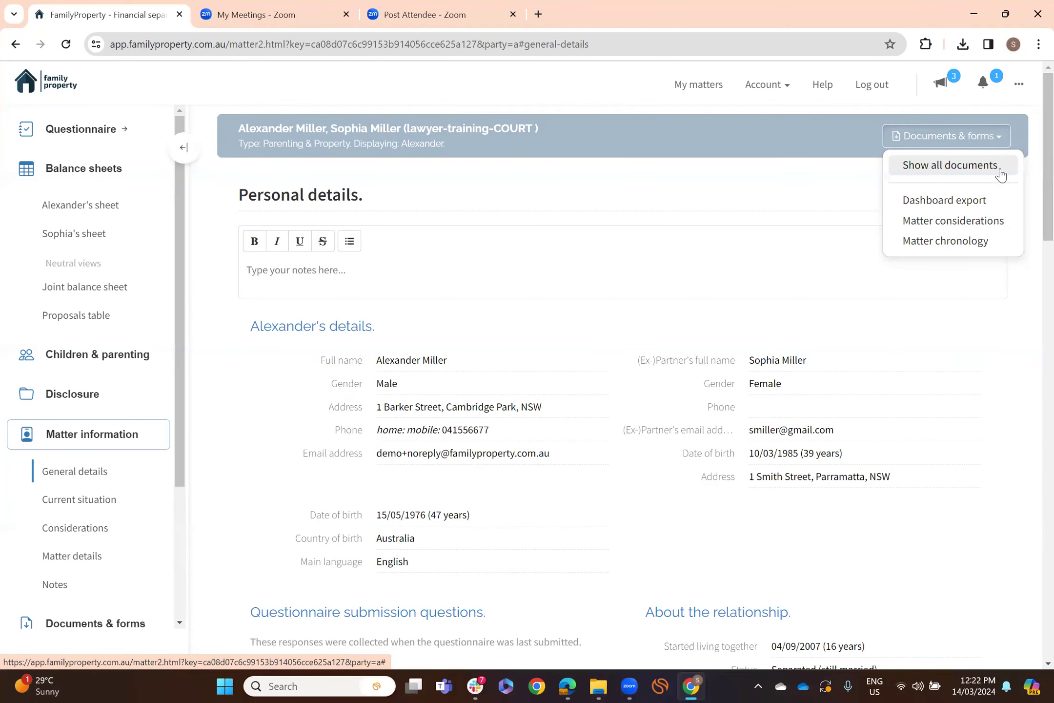
left_click(103, 435)
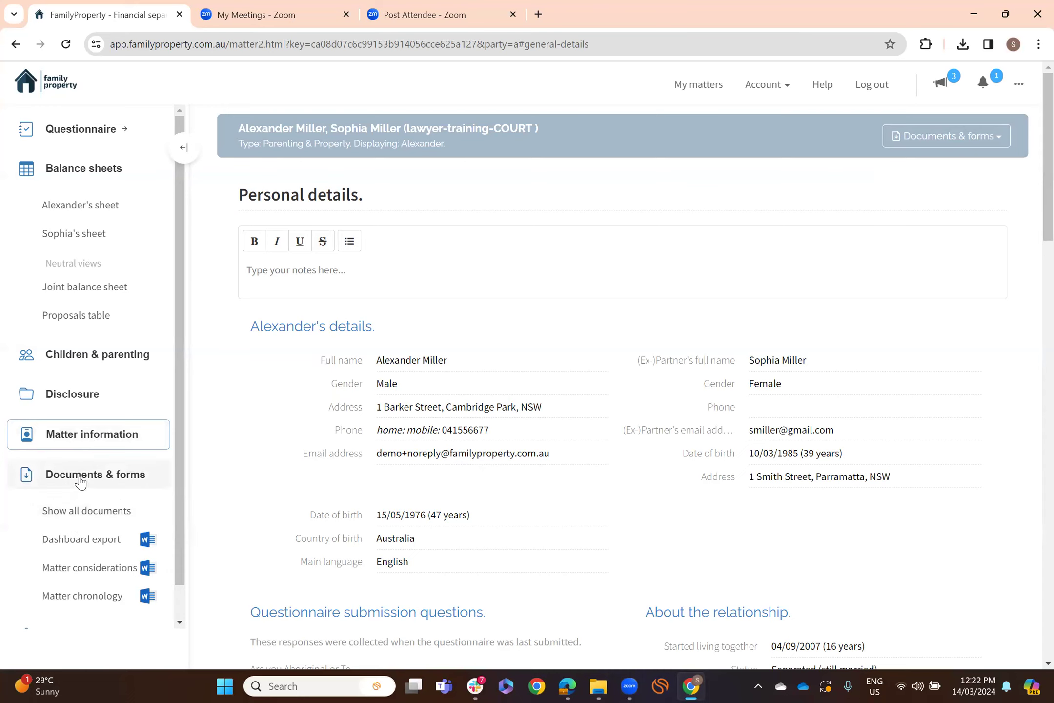
left_click(103, 512)
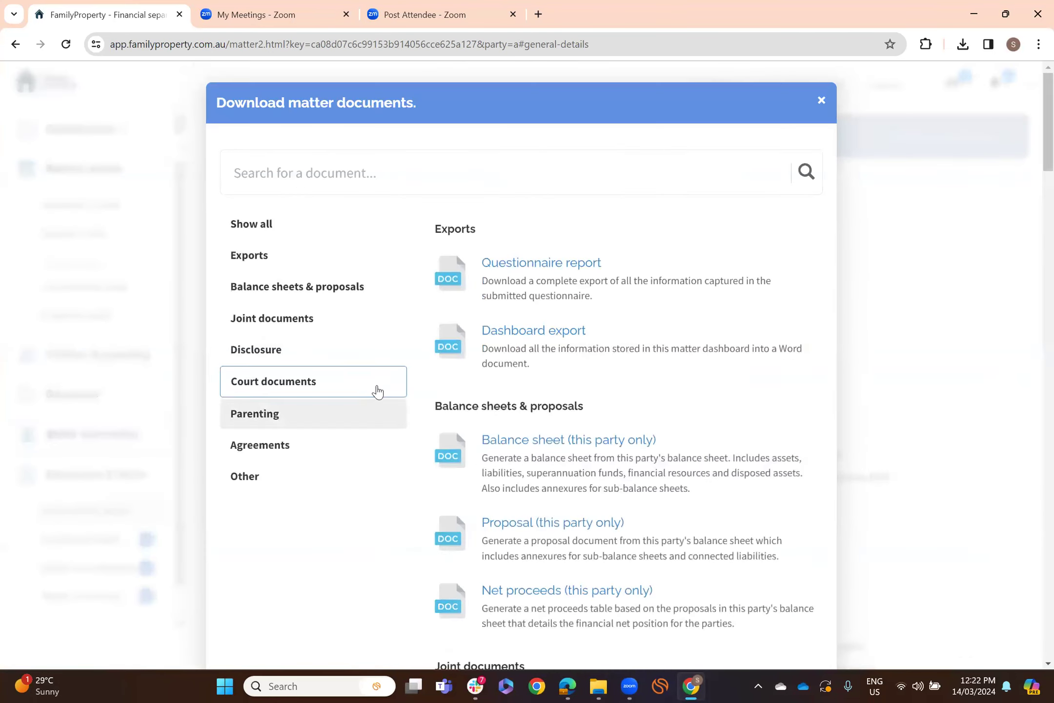
left_click(303, 384)
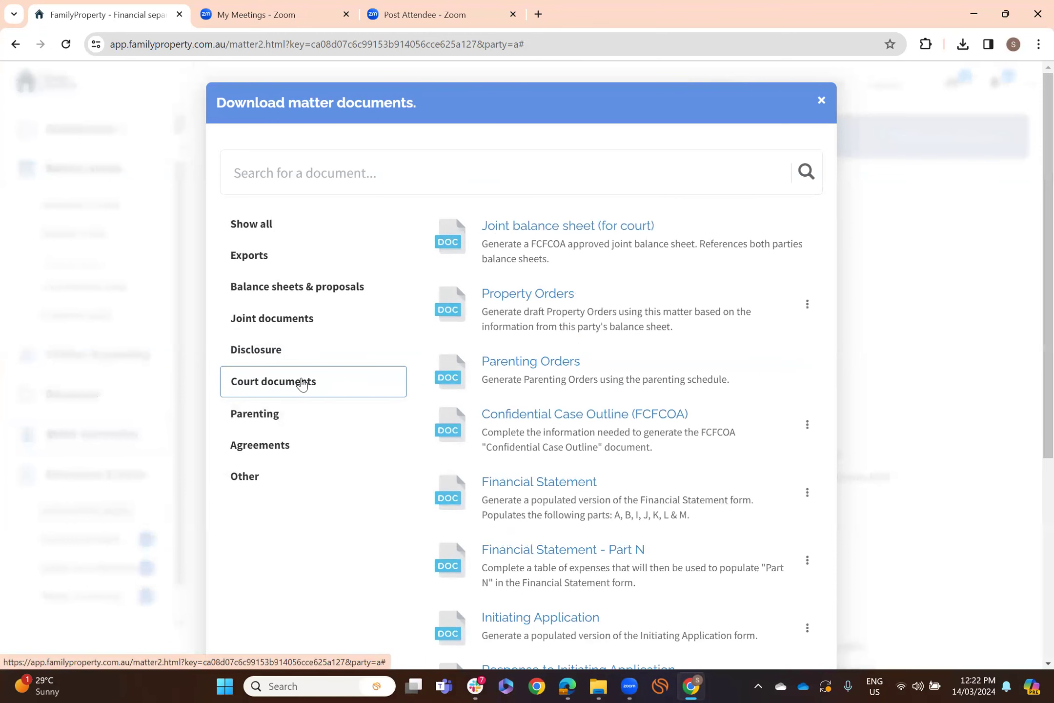
left_click(353, 178)
type("fin")
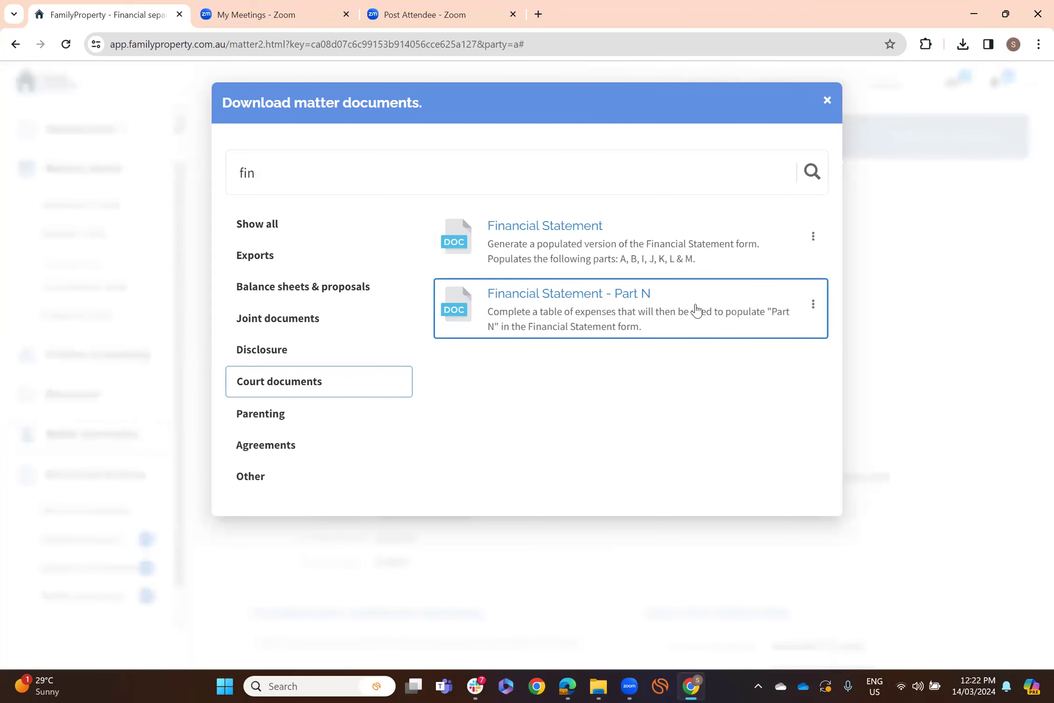
- Open the Financial Statement smart form and review its prefilled Court/Lawyer details and Part A
left_click(578, 228)
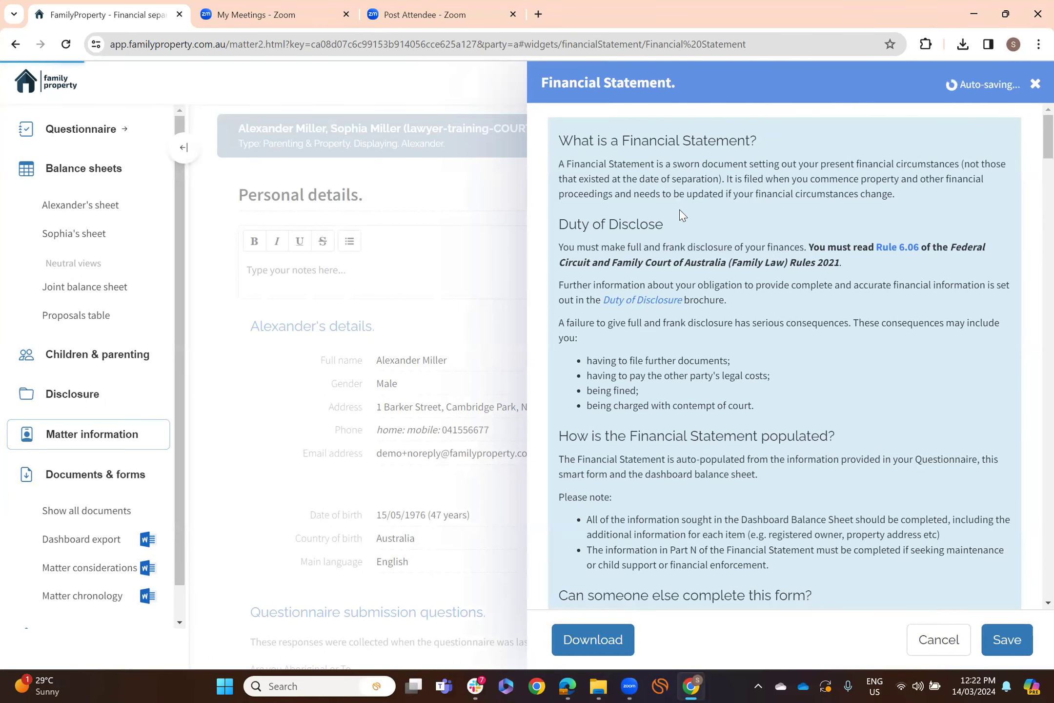
scroll(679, 209, "down", 1)
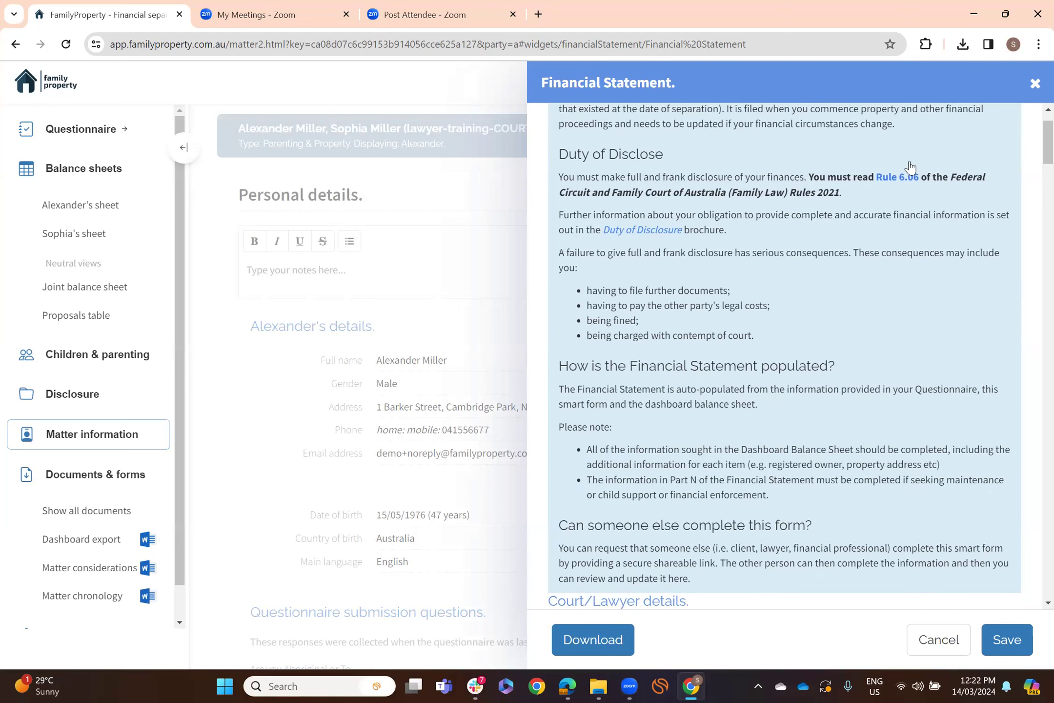
scroll(827, 318, "down", 2)
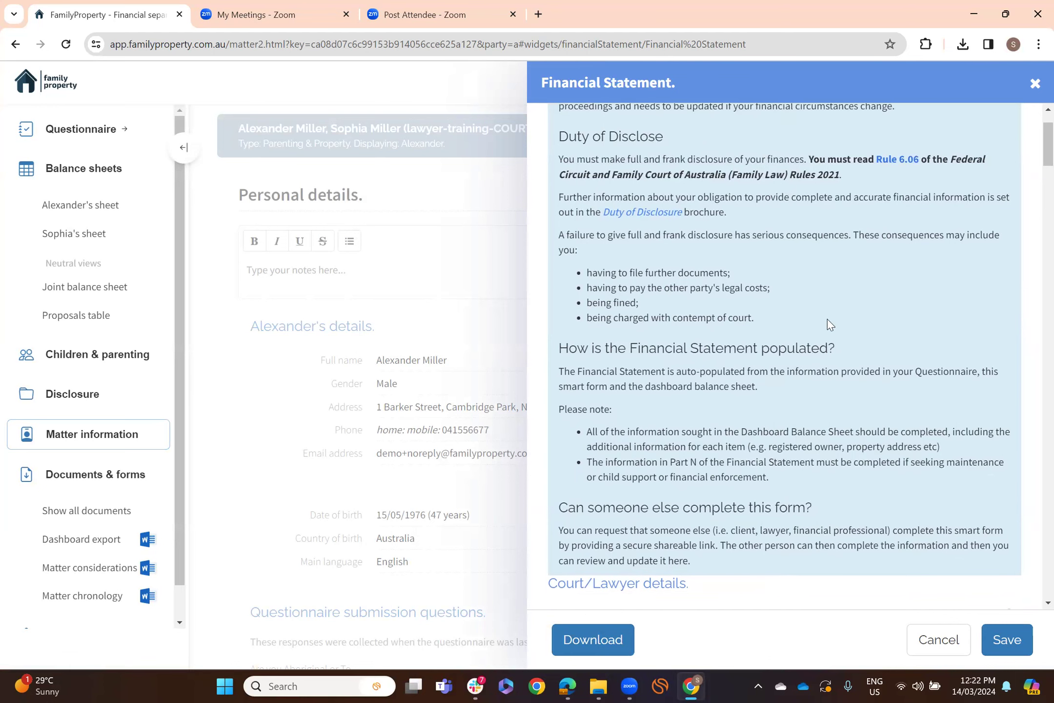
scroll(829, 318, "down", 4)
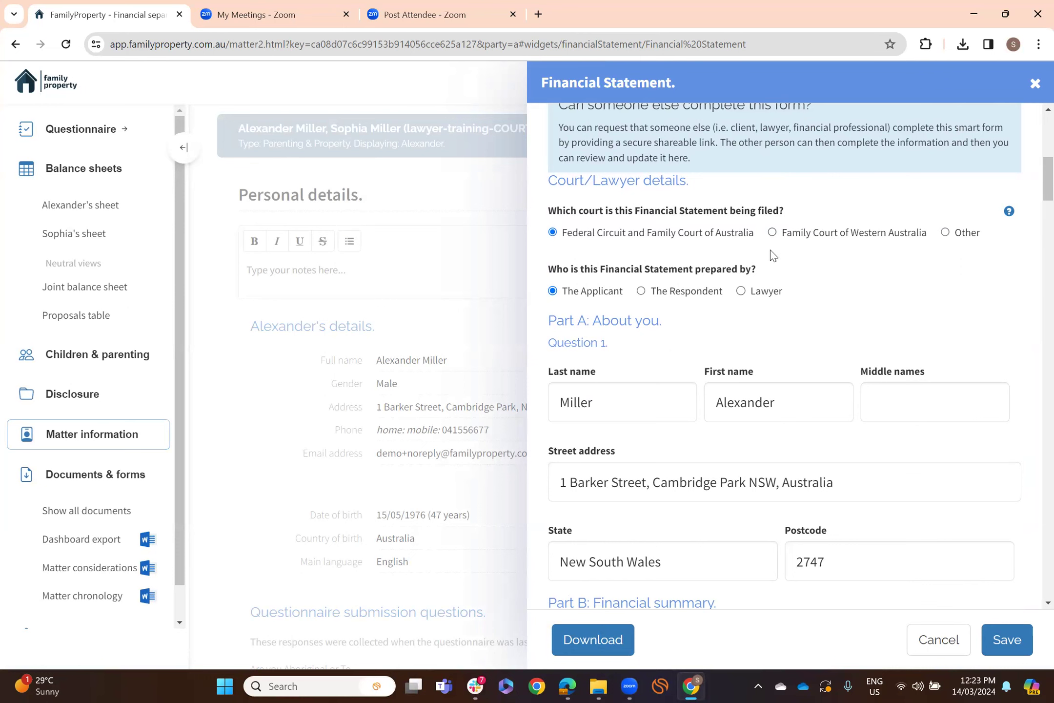
scroll(774, 255, "down", 1)
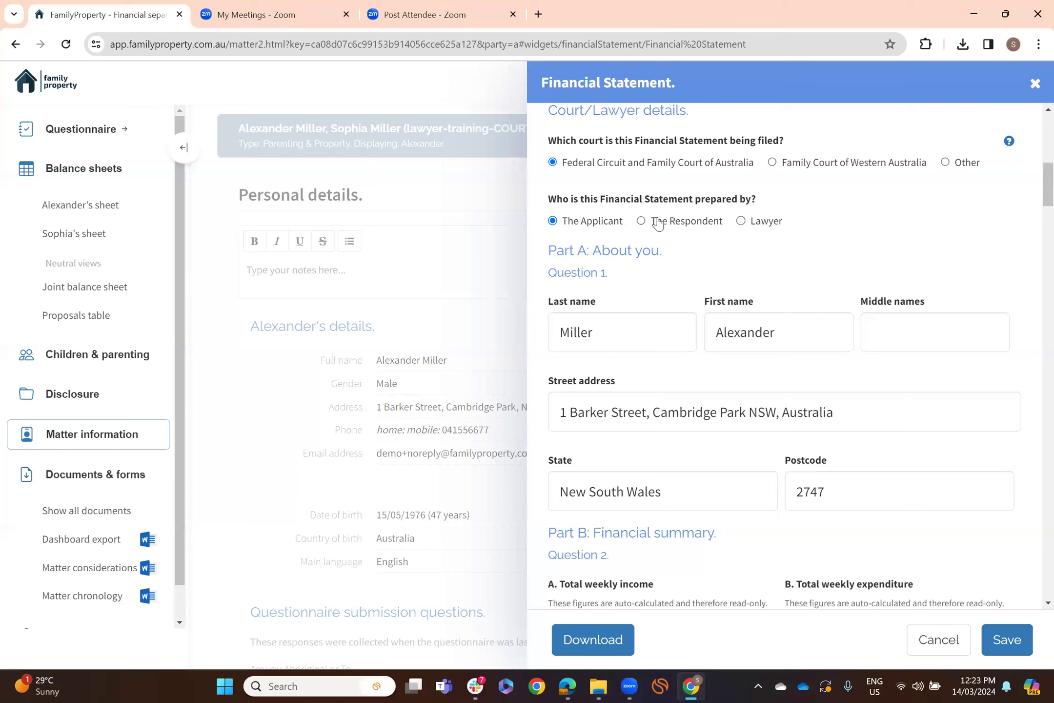
left_click(763, 226)
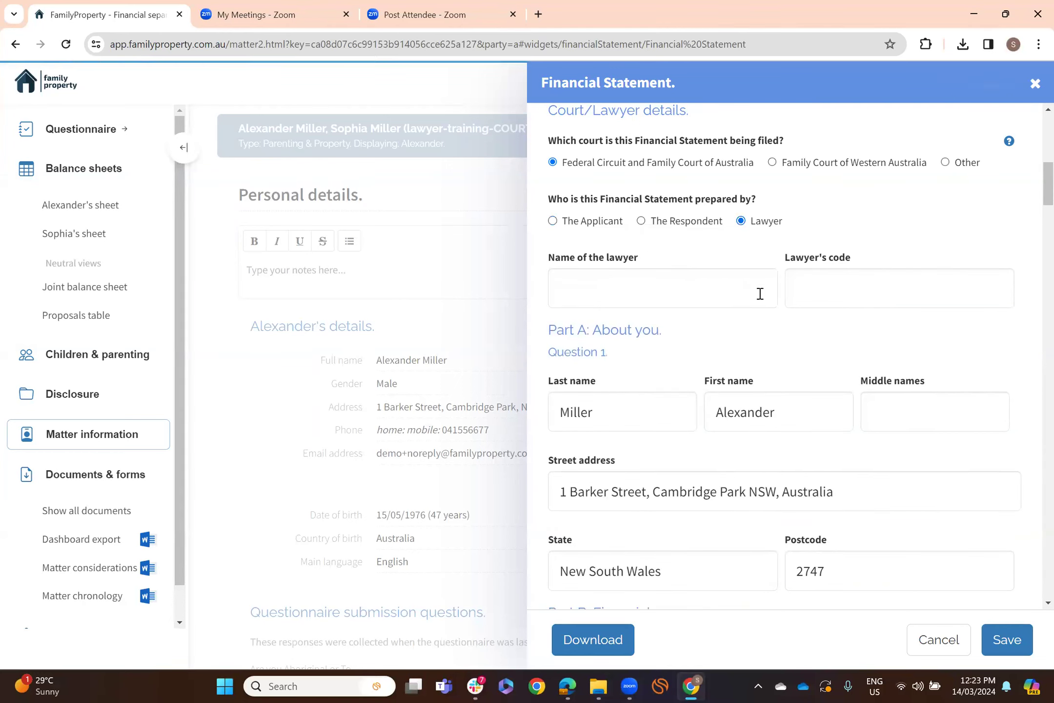
scroll(888, 272, "down", 1)
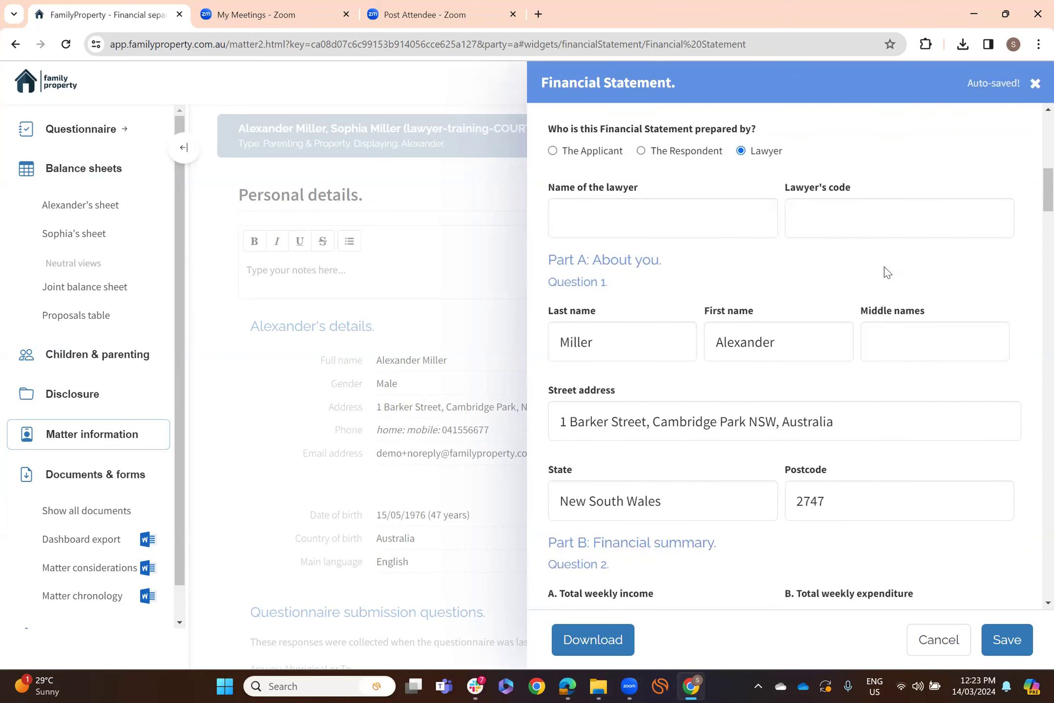
scroll(888, 272, "down", 2)
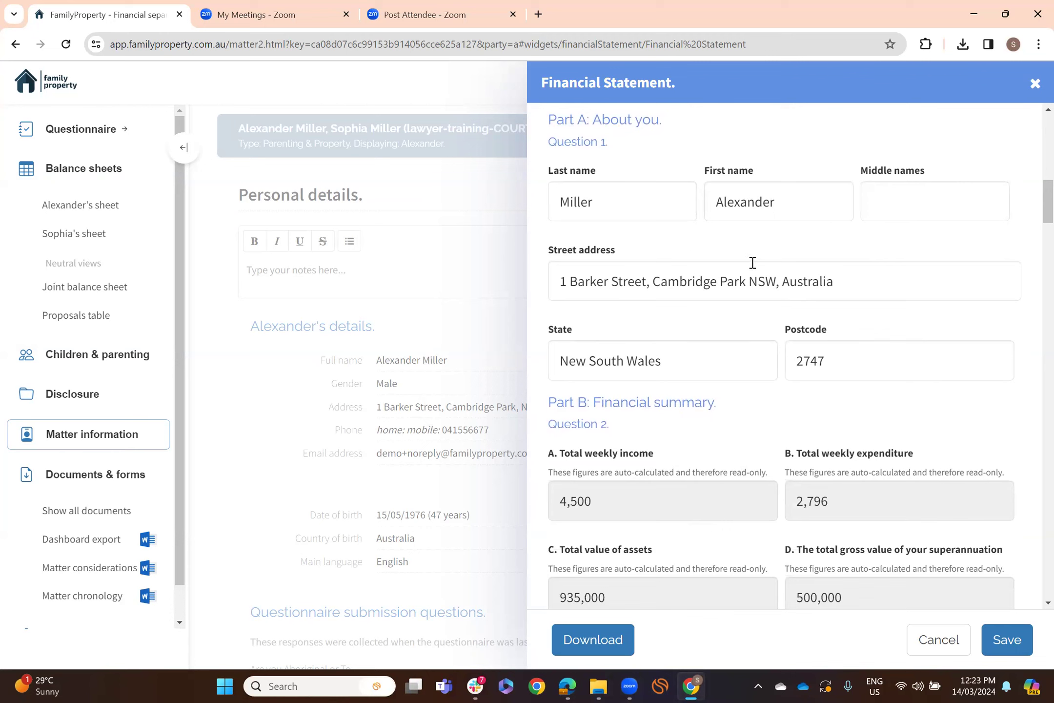
scroll(859, 252, "down", 2)
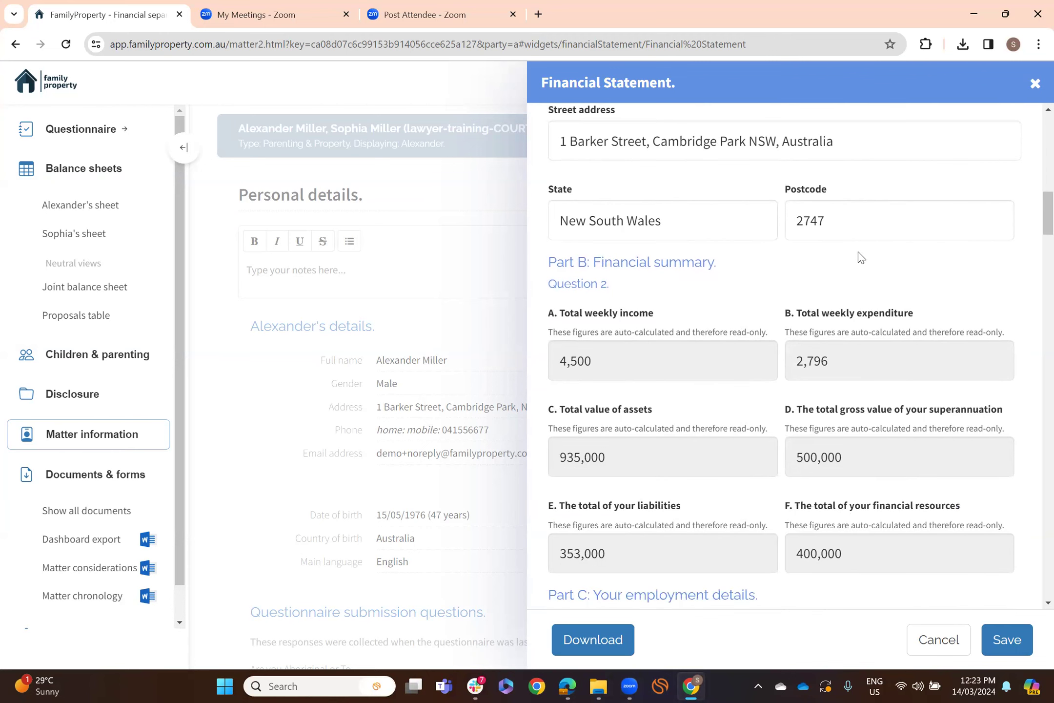
scroll(860, 253, "down", 1)
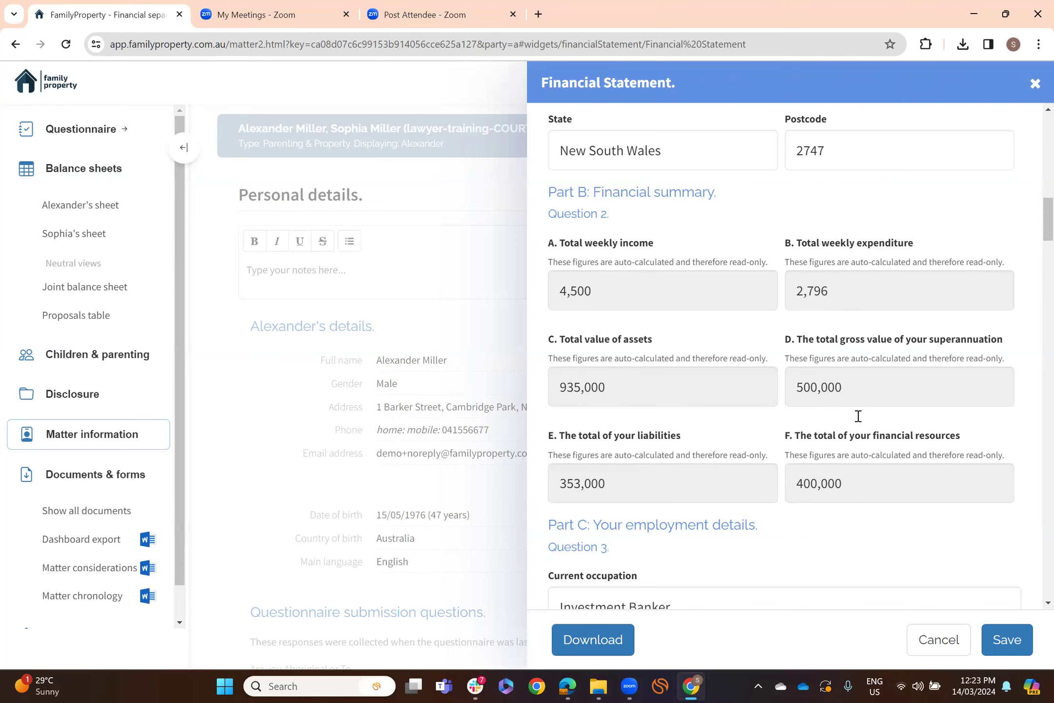
scroll(847, 535, "down", 1)
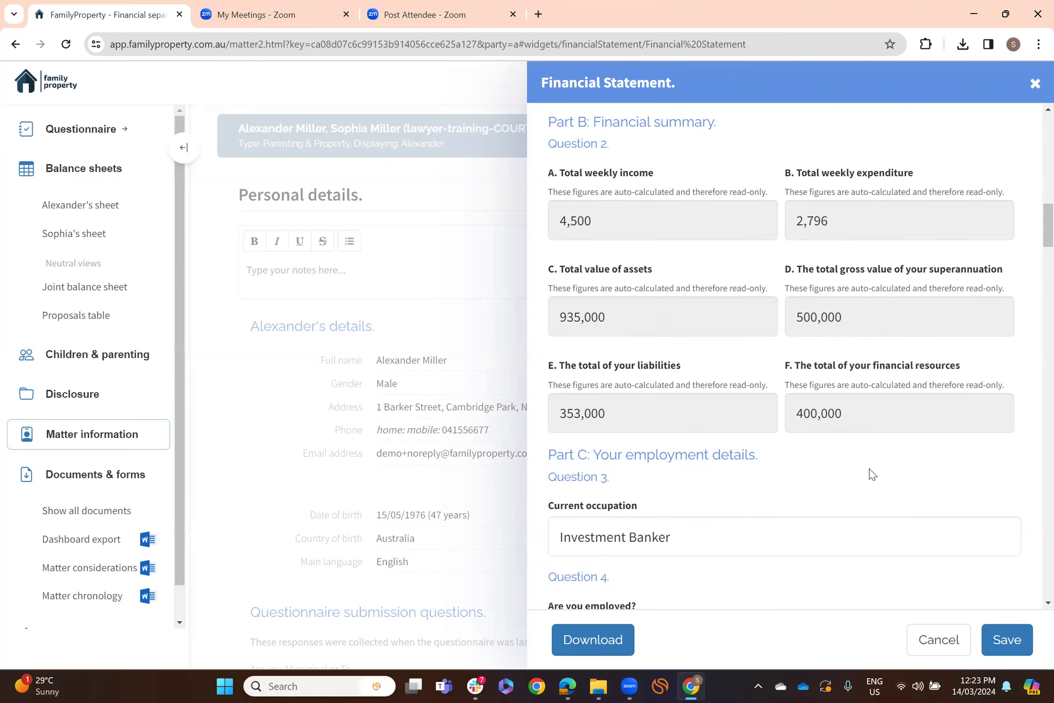
scroll(872, 475, "down", 2)
scroll(761, 341, "down", 3)
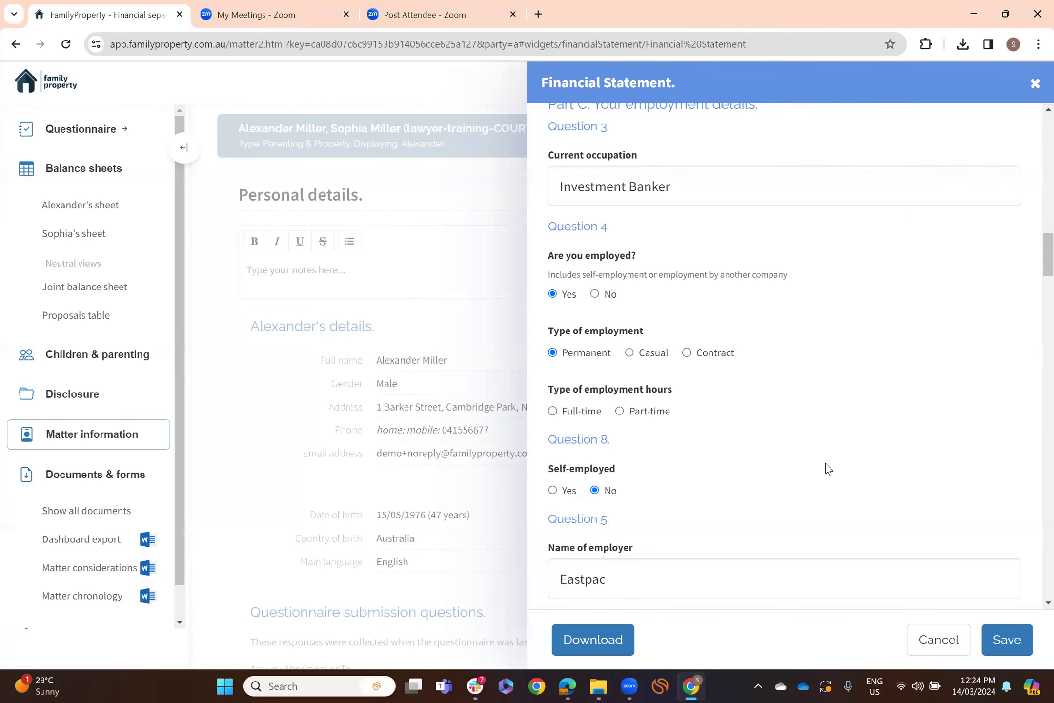
scroll(824, 470, "down", 2)
scroll(840, 459, "down", 3)
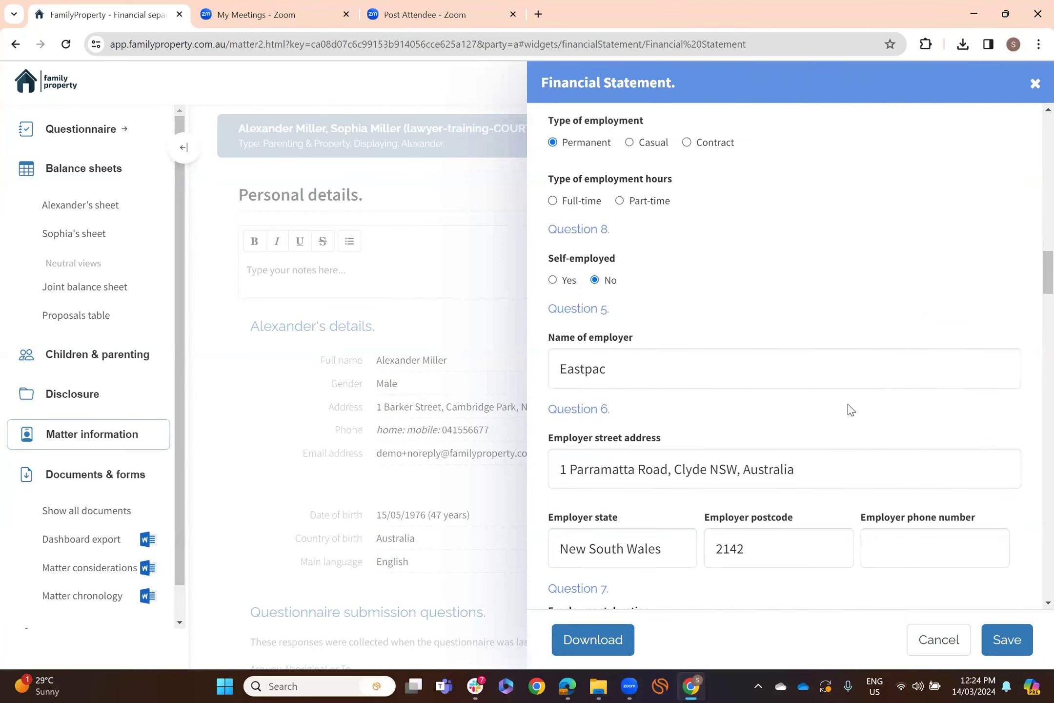
scroll(850, 408, "down", 2)
scroll(850, 405, "down", 3)
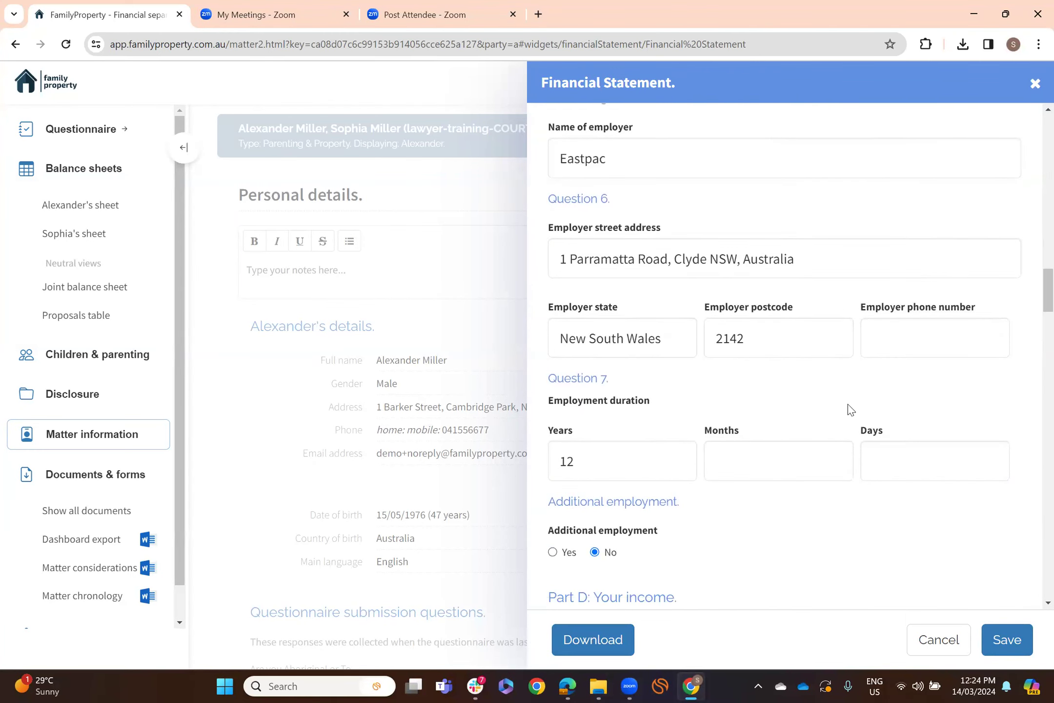
scroll(849, 409, "down", 5)
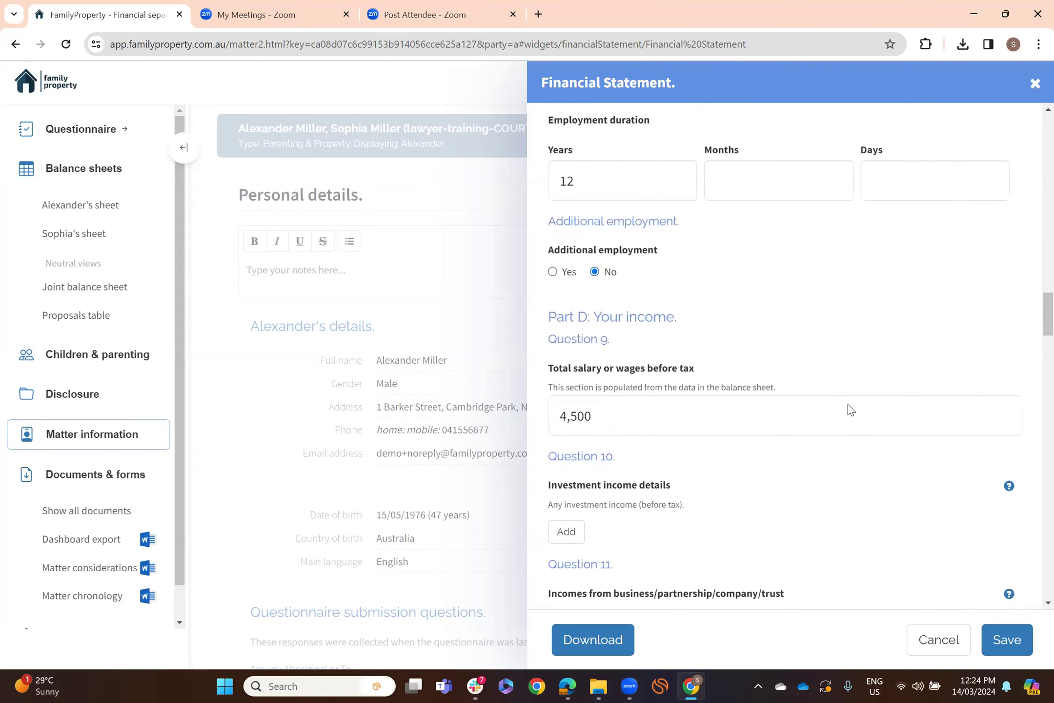
scroll(849, 405, "down", 4)
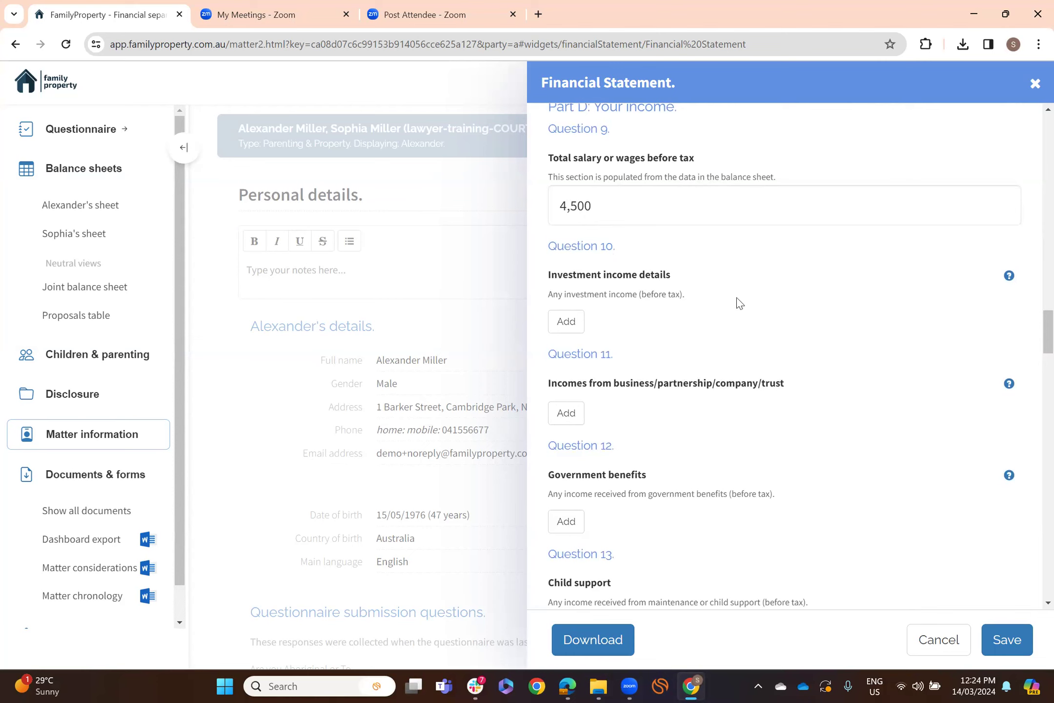
scroll(754, 298, "down", 1)
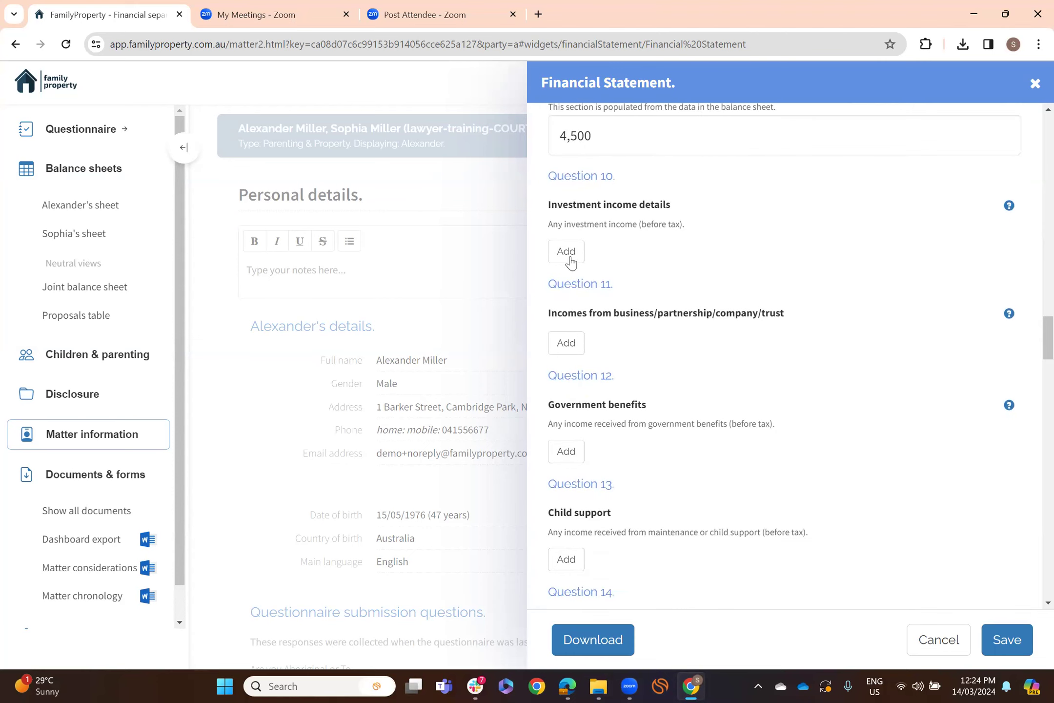
scroll(614, 359, "down", 1)
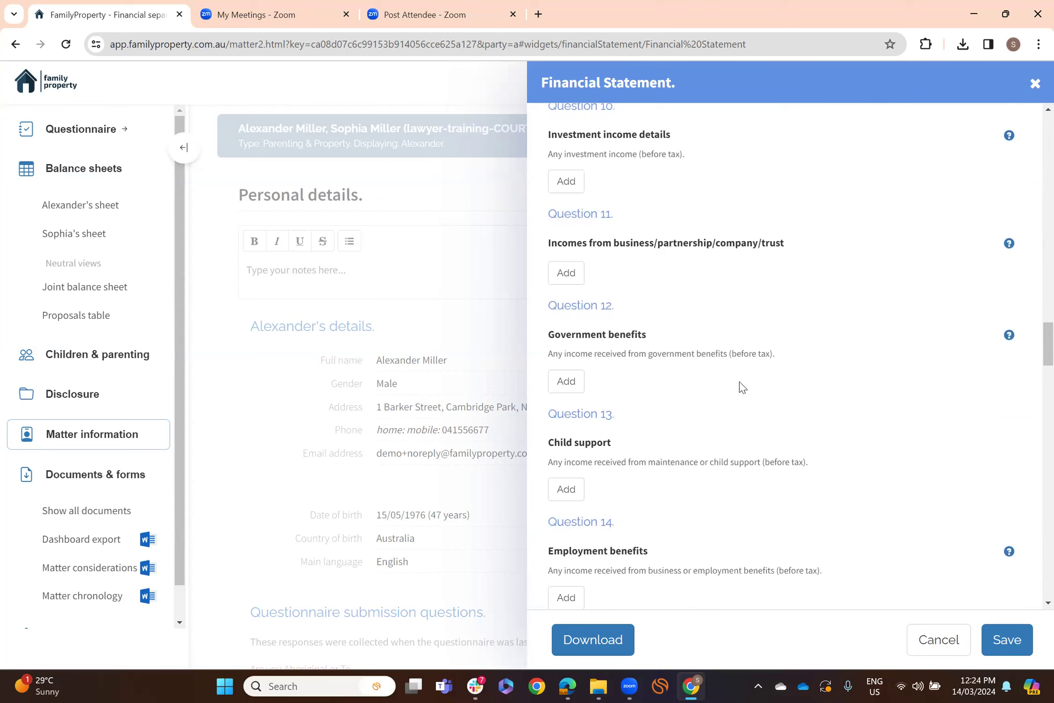
scroll(740, 384, "down", 1)
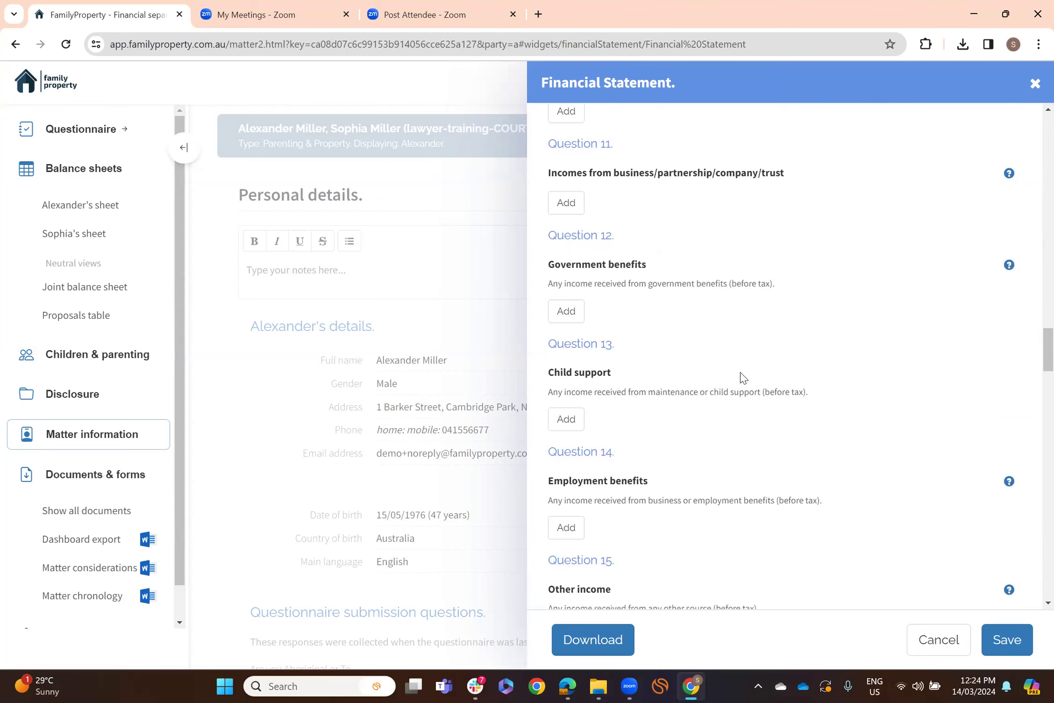
scroll(753, 361, "down", 3)
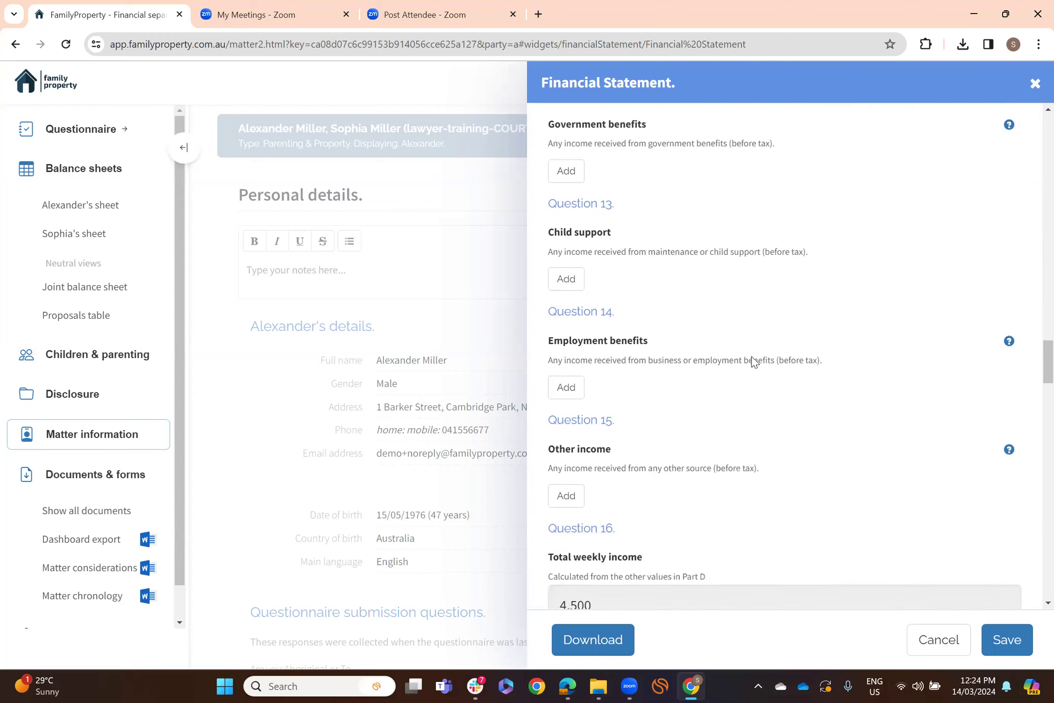
scroll(731, 323, "down", 3)
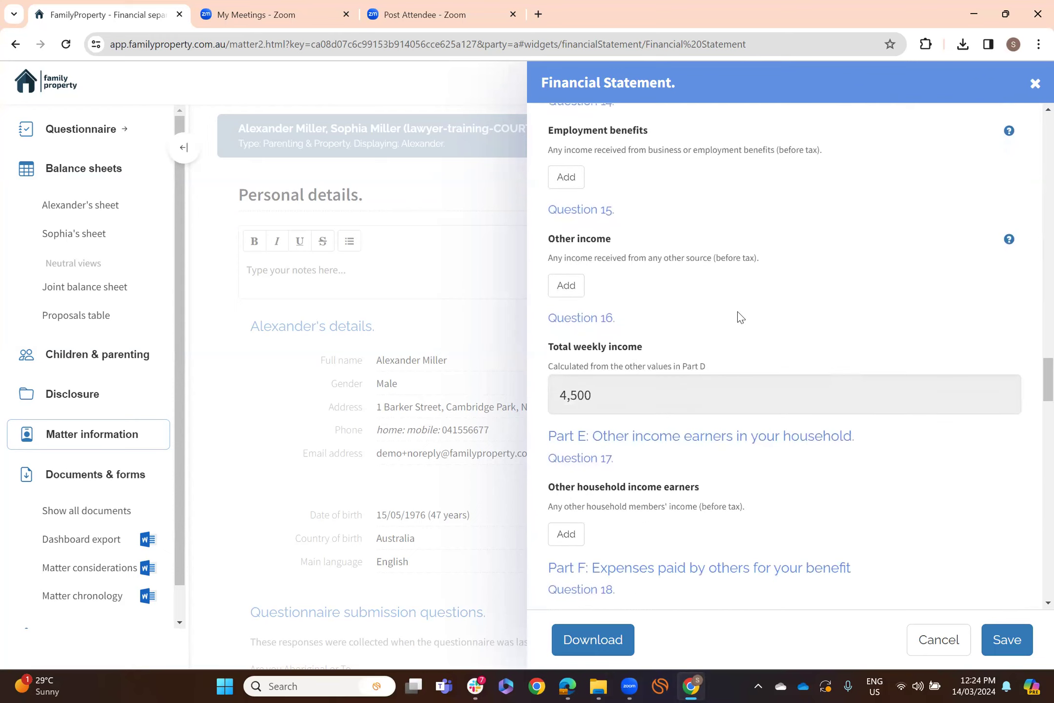
scroll(740, 316, "down", 2)
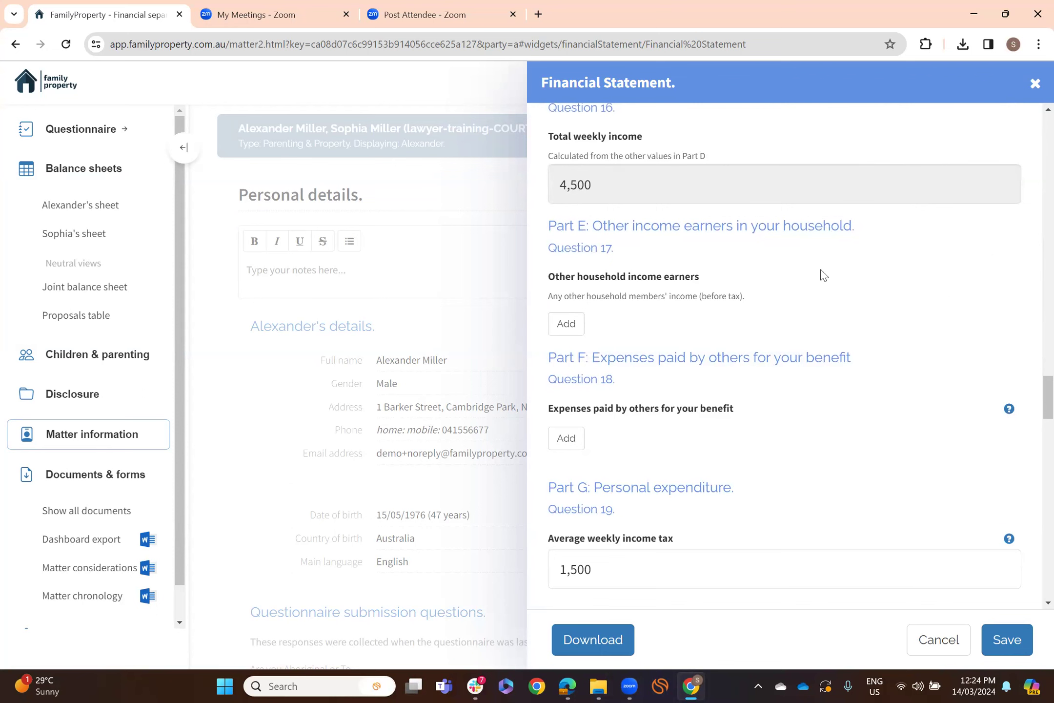
scroll(924, 293, "down", 2)
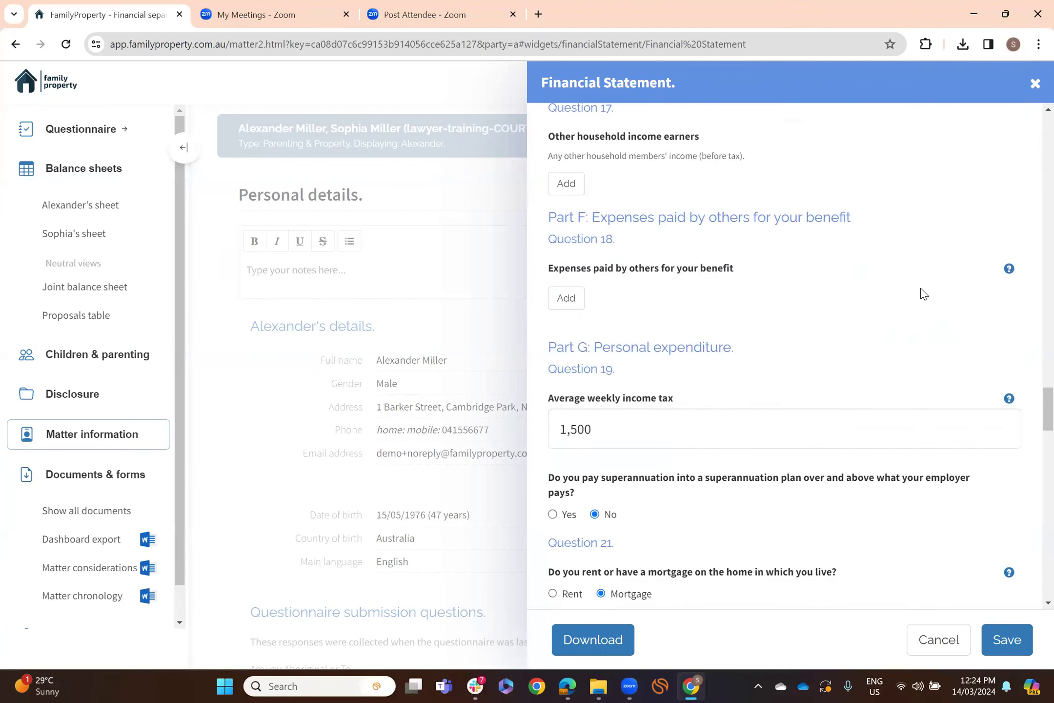
scroll(924, 293, "down", 1)
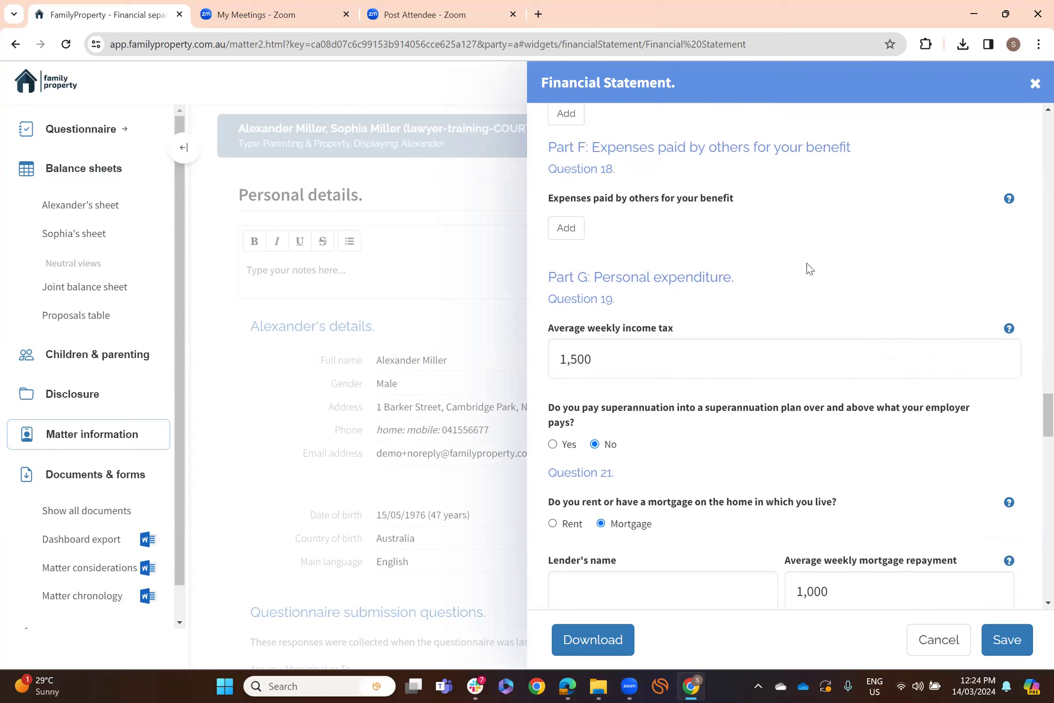
scroll(810, 268, "down", 1)
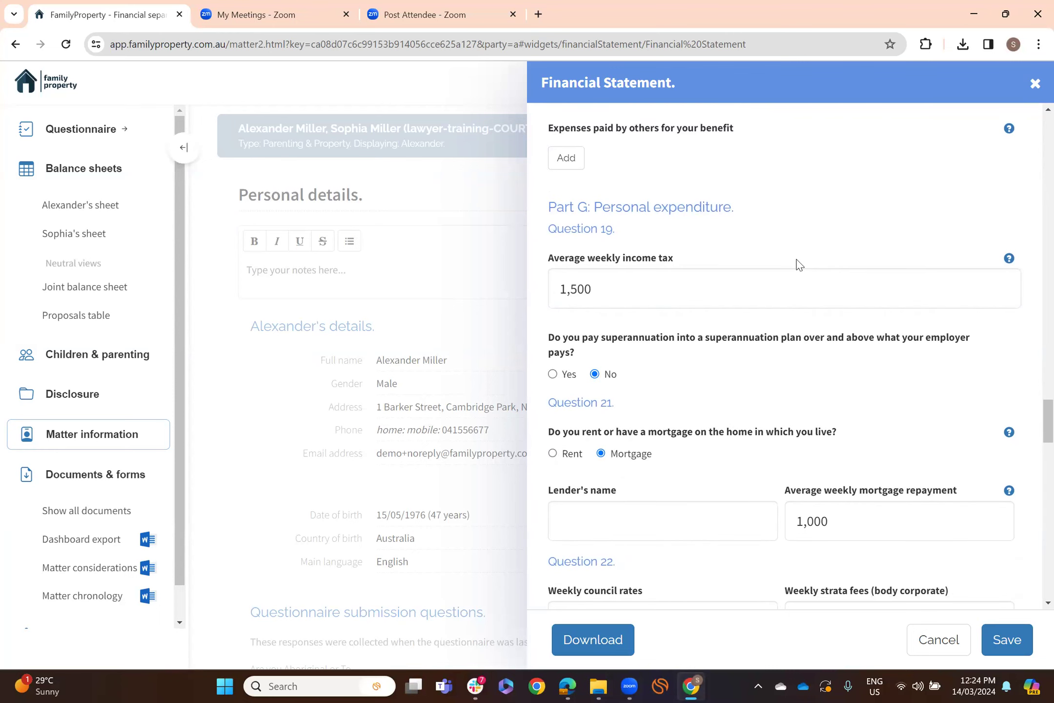
scroll(799, 265, "down", 1)
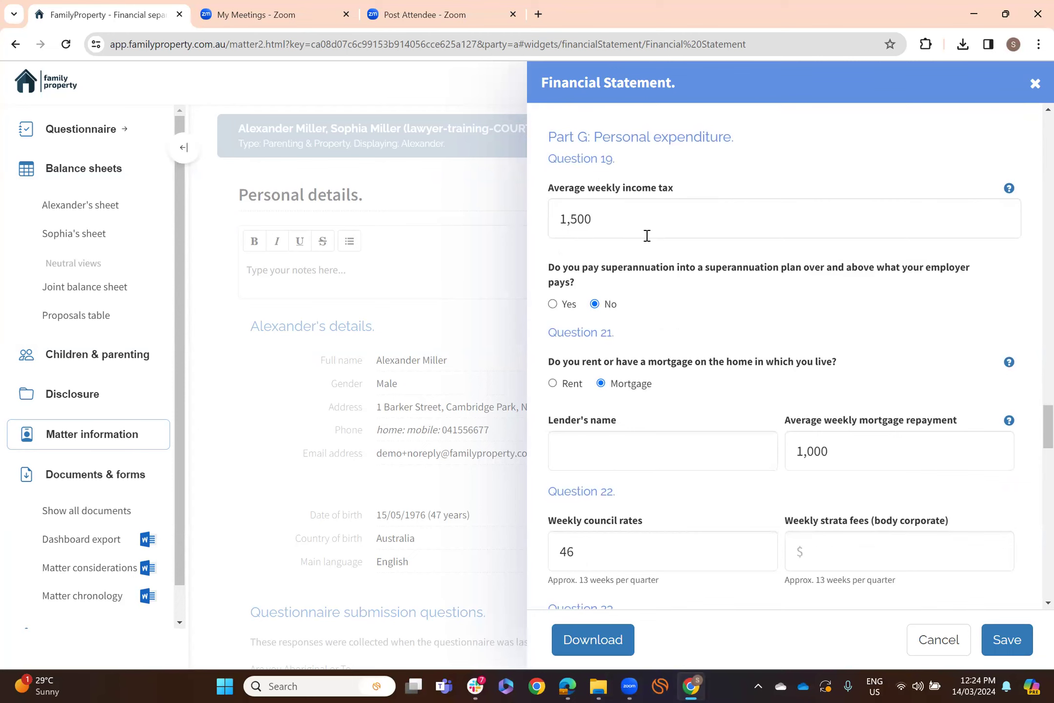
scroll(756, 315, "down", 2)
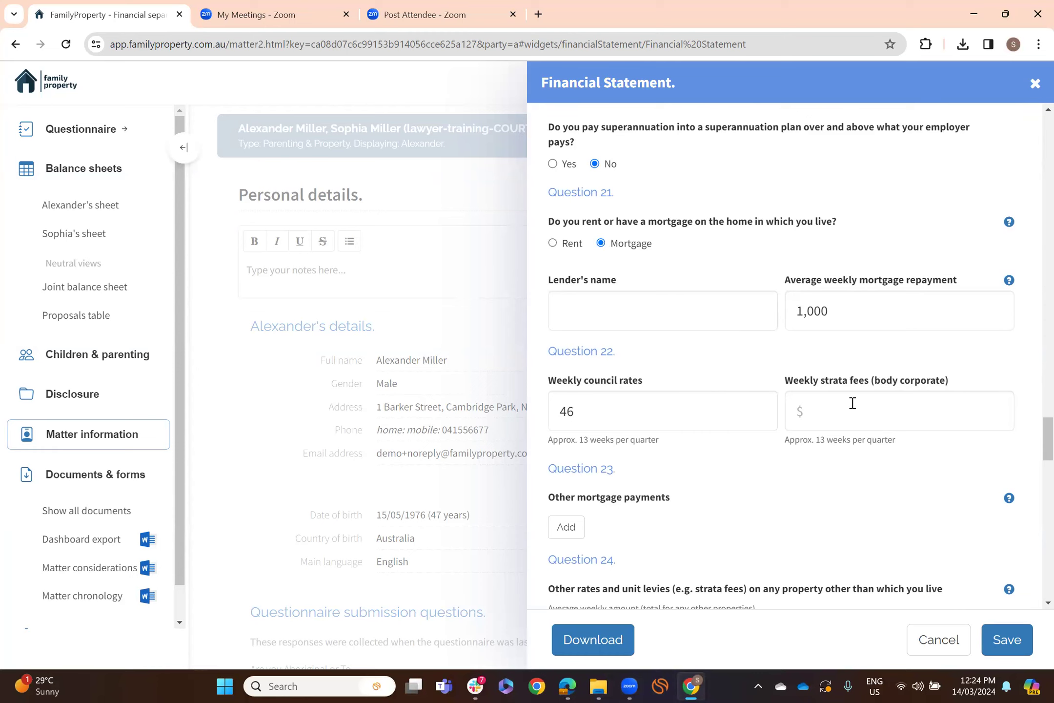
scroll(853, 403, "down", 3)
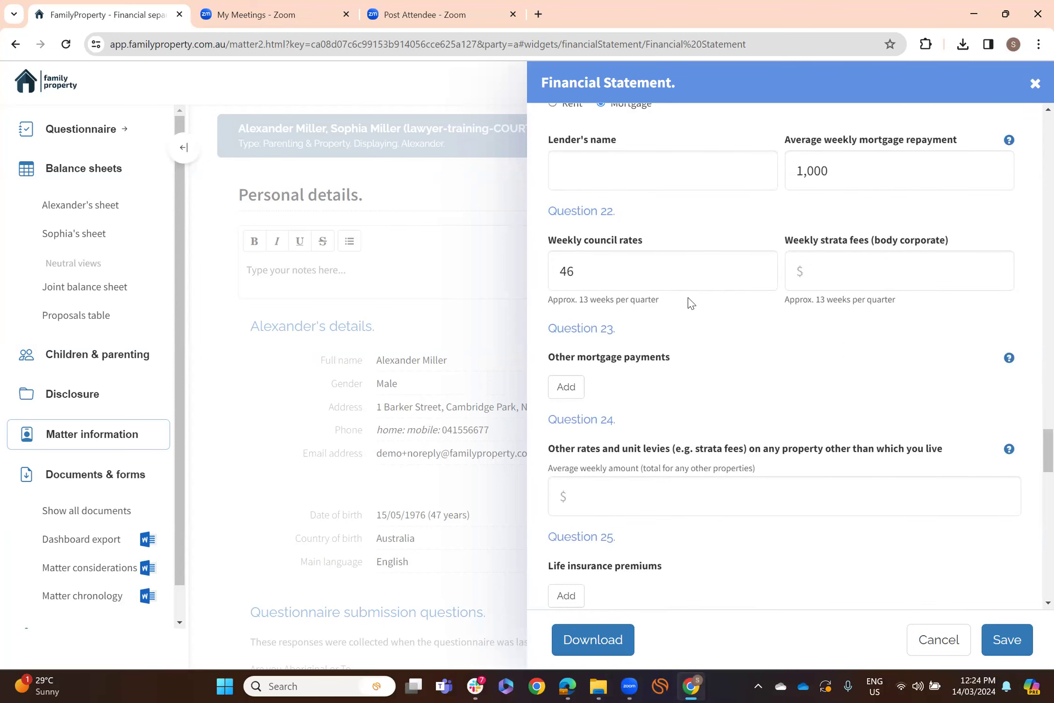
scroll(830, 336, "down", 1)
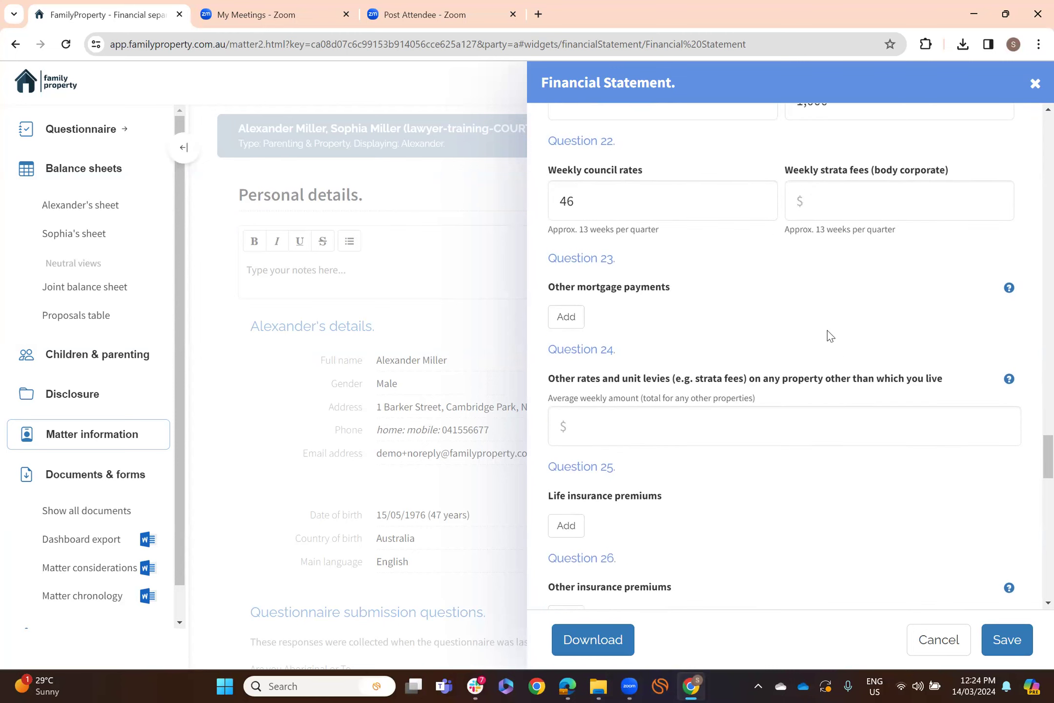
scroll(829, 335, "down", 1)
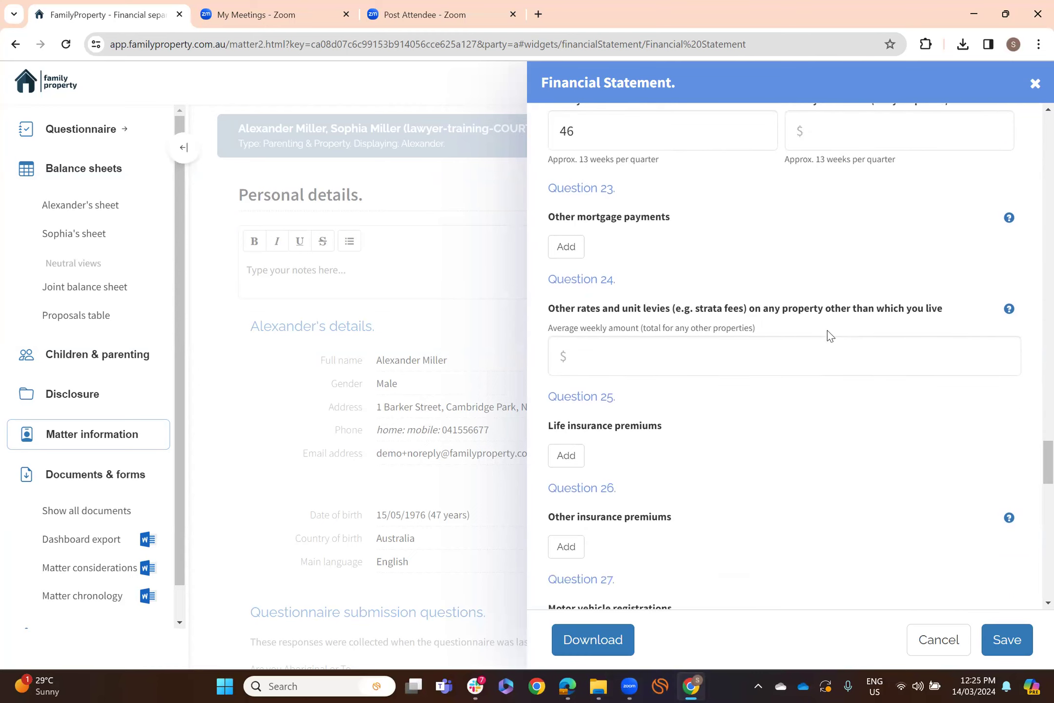
scroll(830, 336, "down", 4)
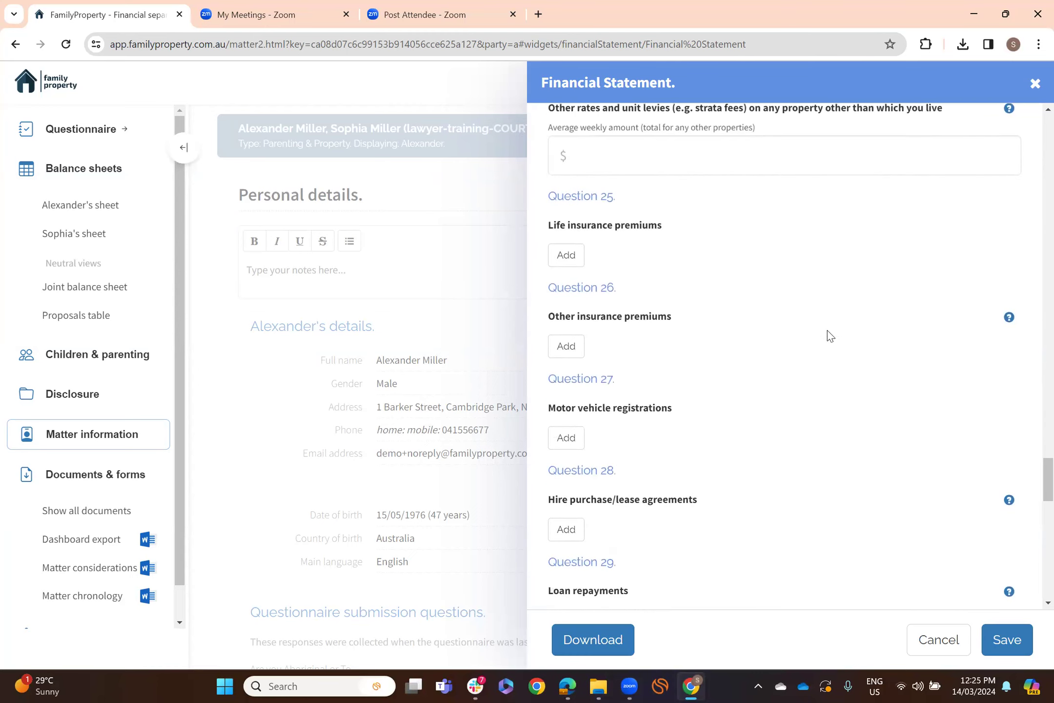
scroll(830, 335, "down", 6)
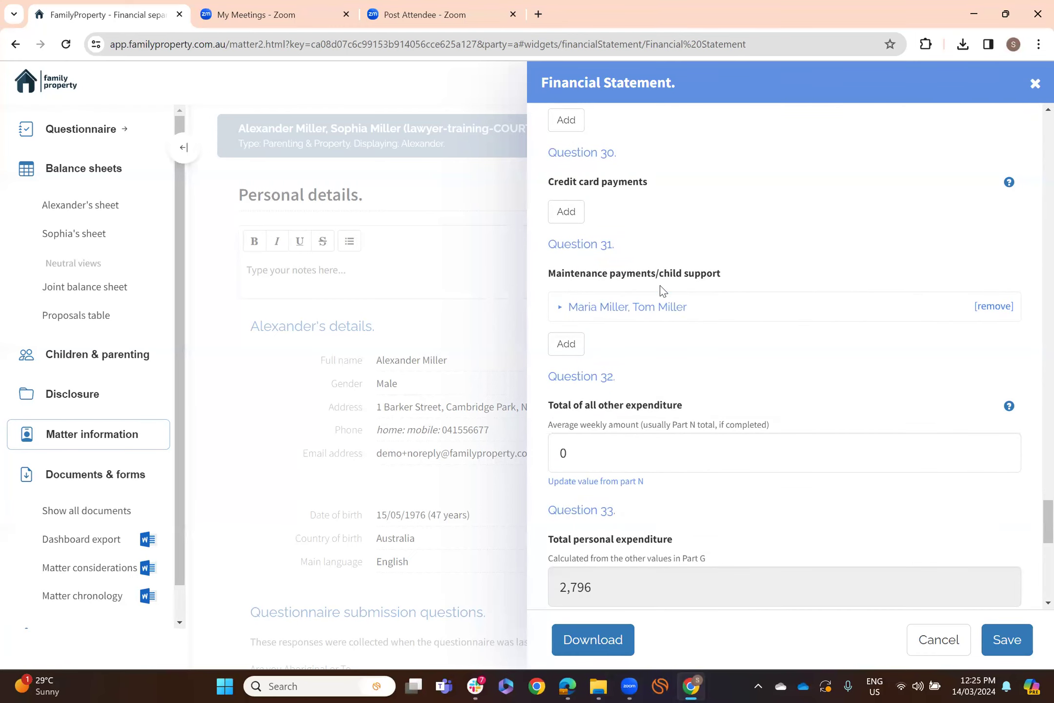
- Check the child support entry and Parts H–O, then save the Financial Statement form
left_click(620, 311)
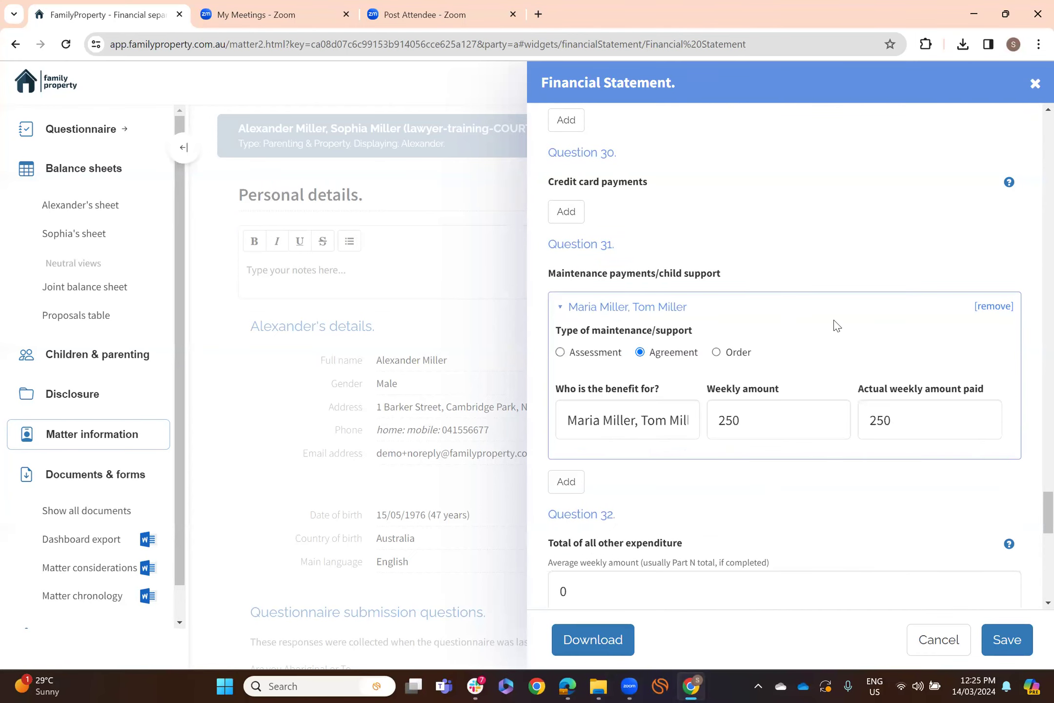
scroll(834, 324, "down", 1)
scroll(836, 324, "down", 2)
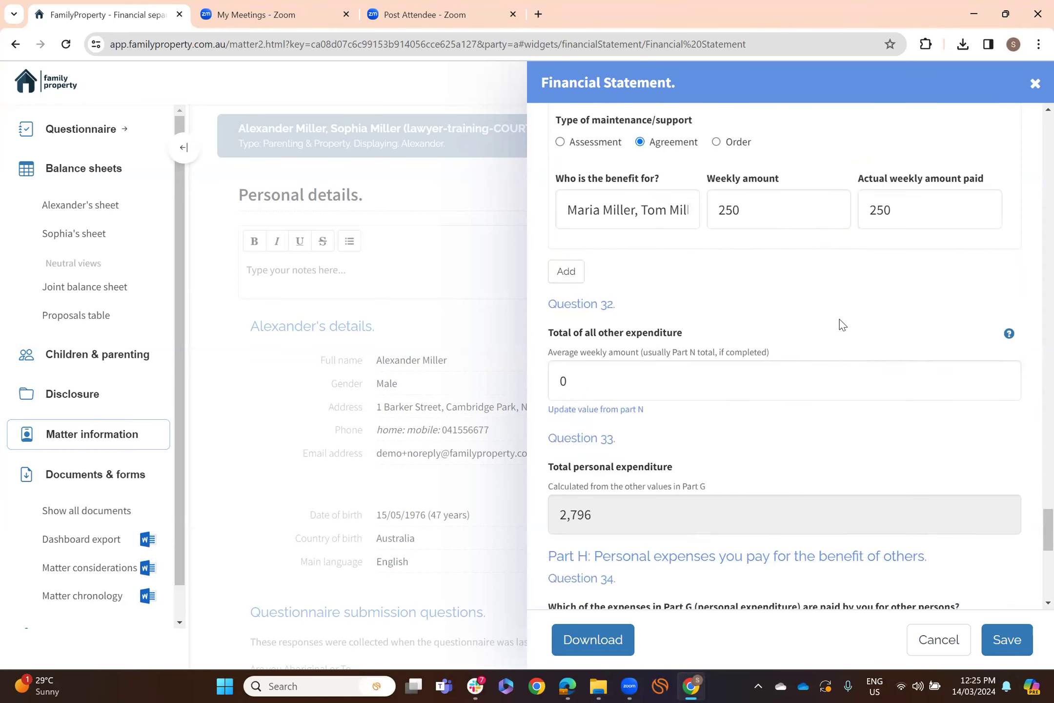
scroll(839, 315, "down", 1)
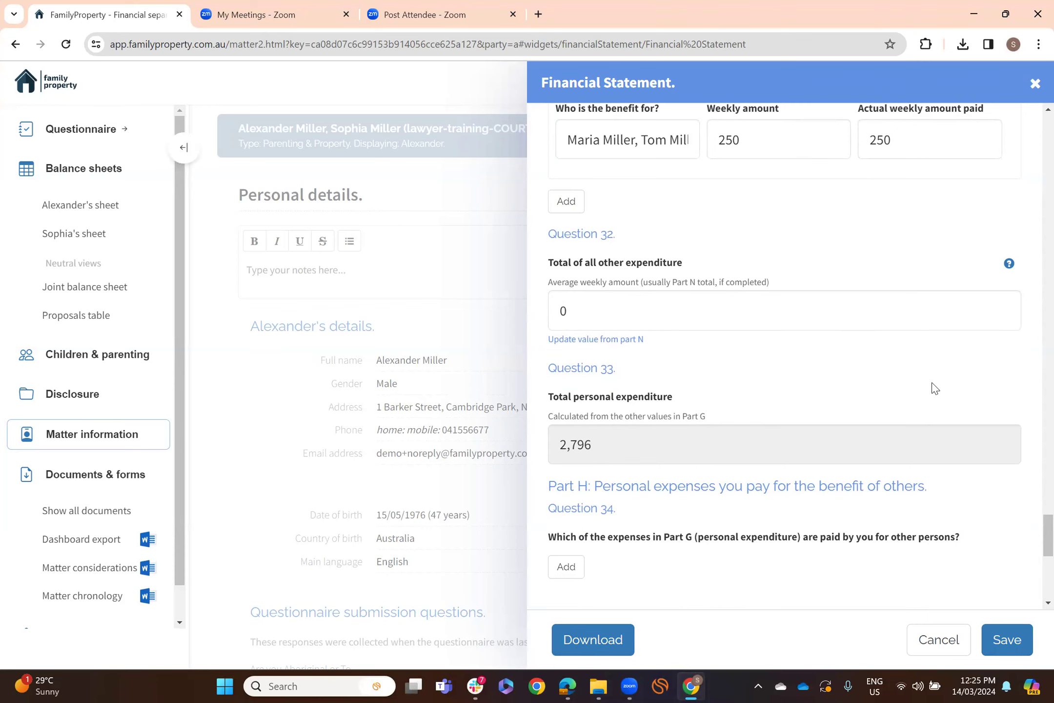
scroll(934, 389, "down", 1)
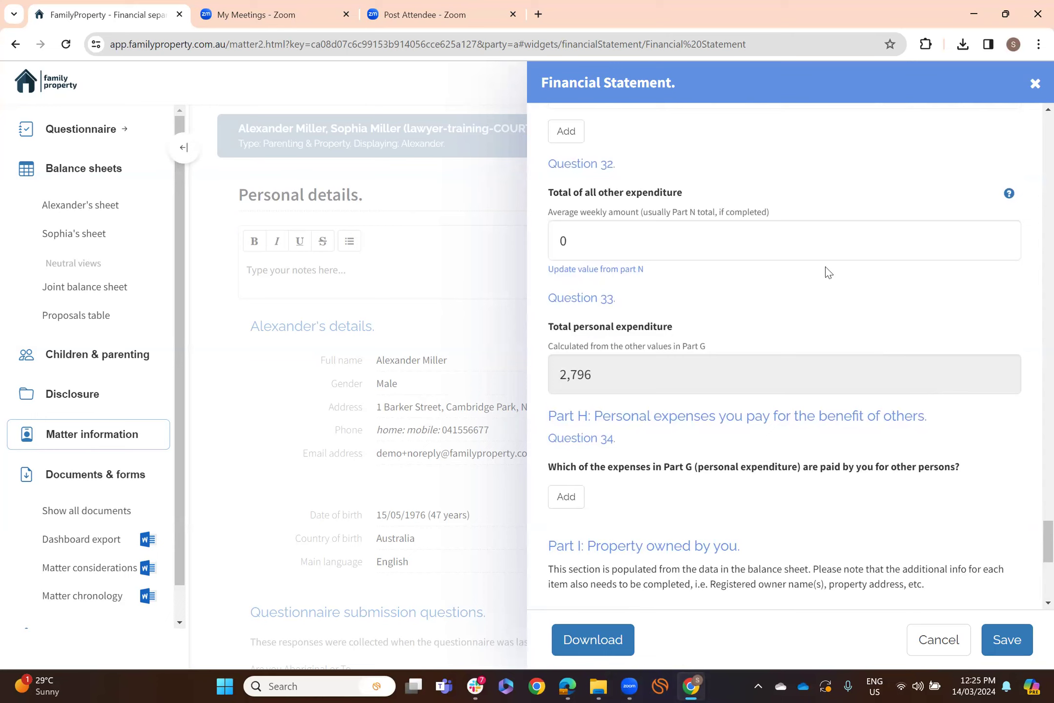
scroll(826, 269, "down", 1)
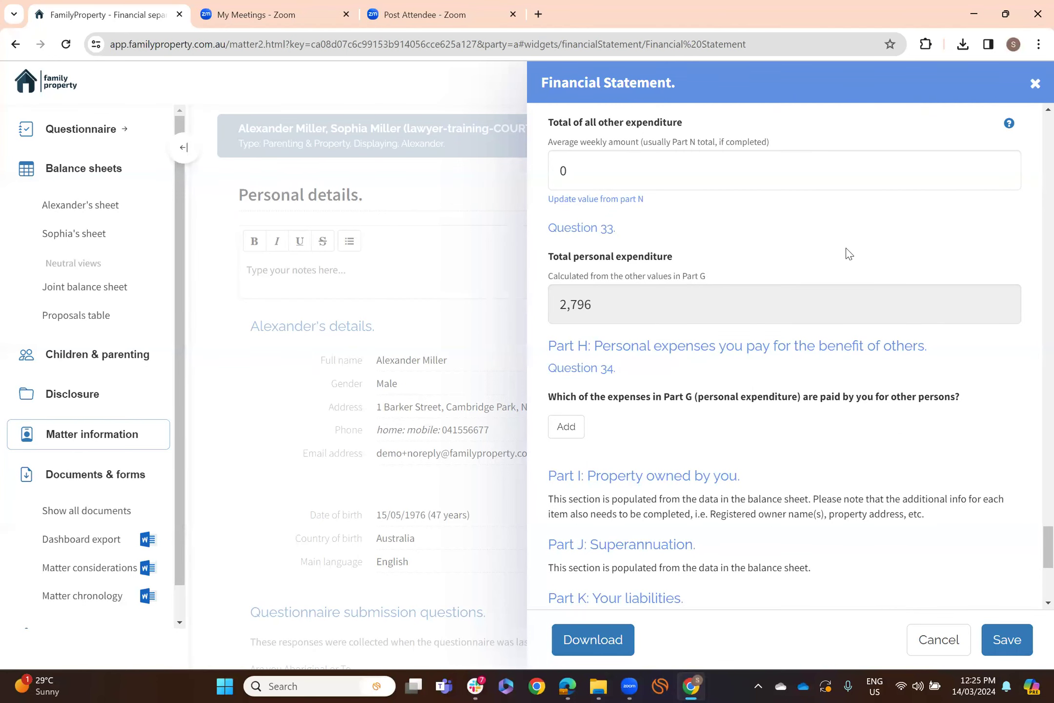
scroll(849, 252, "down", 4)
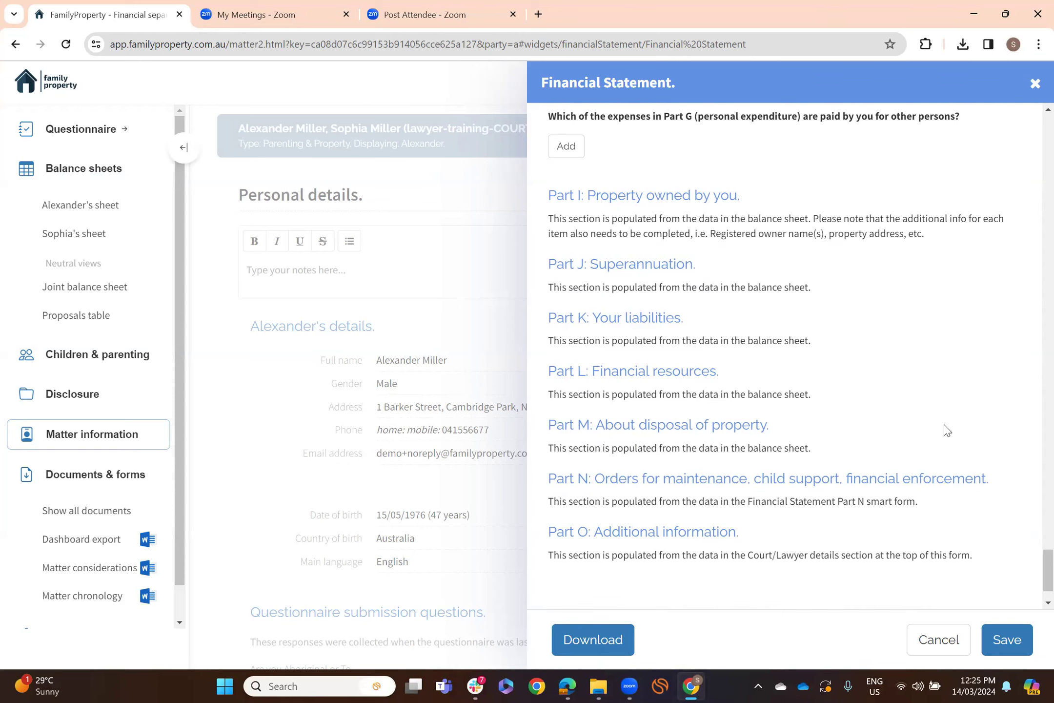
left_click(1013, 643)
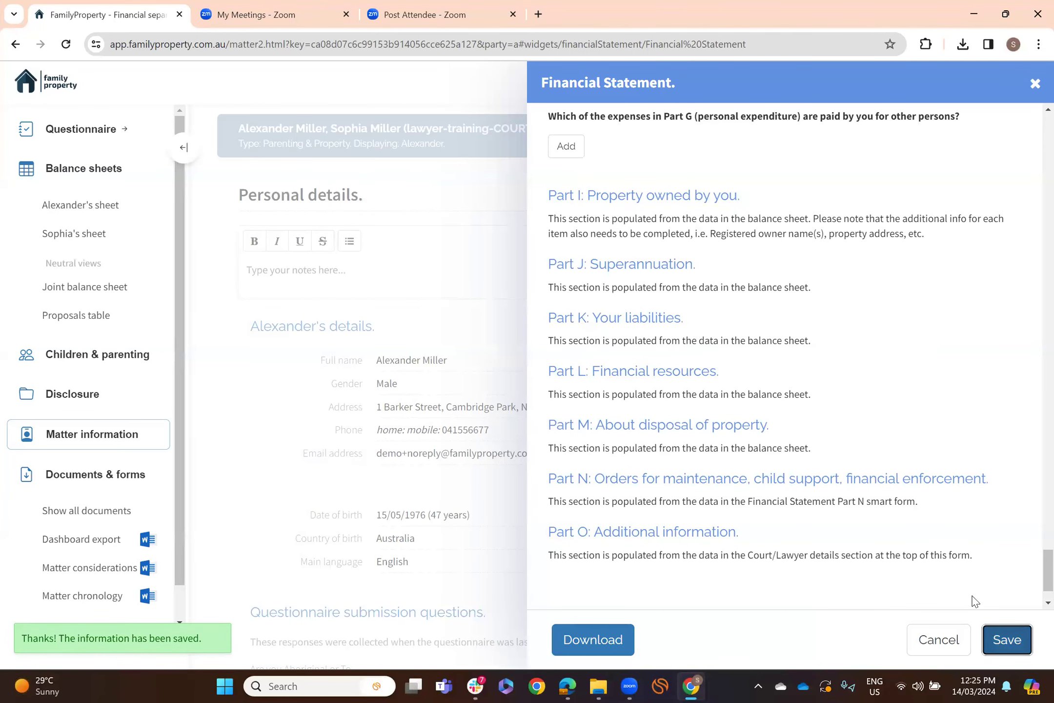
- Cancel out of the Financial Statement and list the matter's court documents
left_click(948, 642)
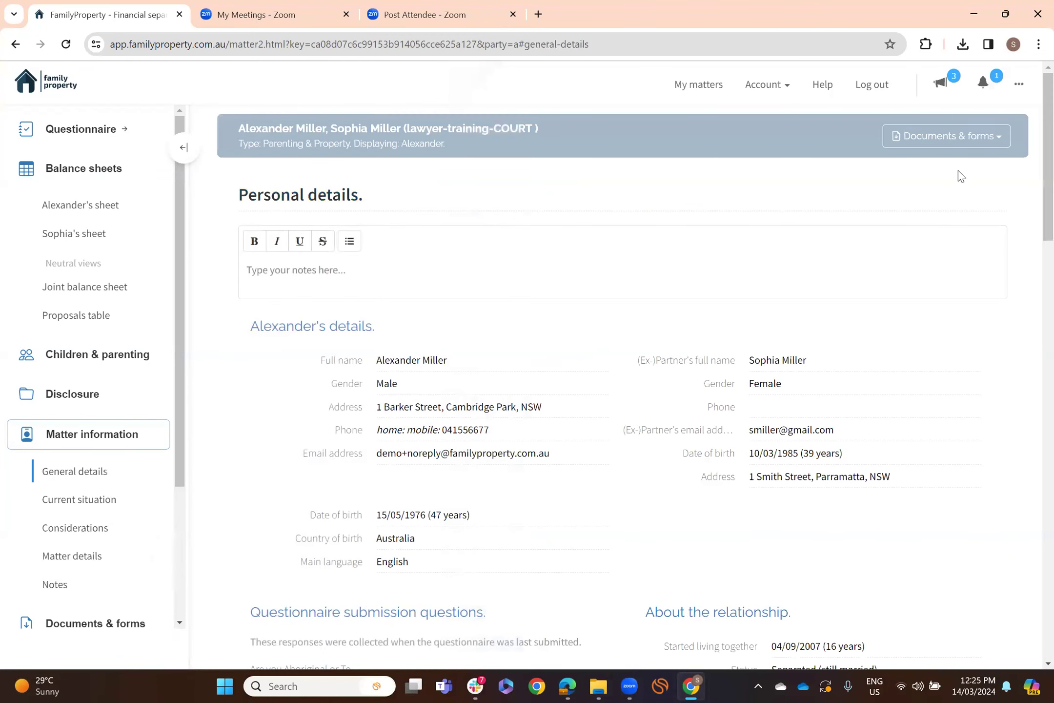
left_click(994, 140)
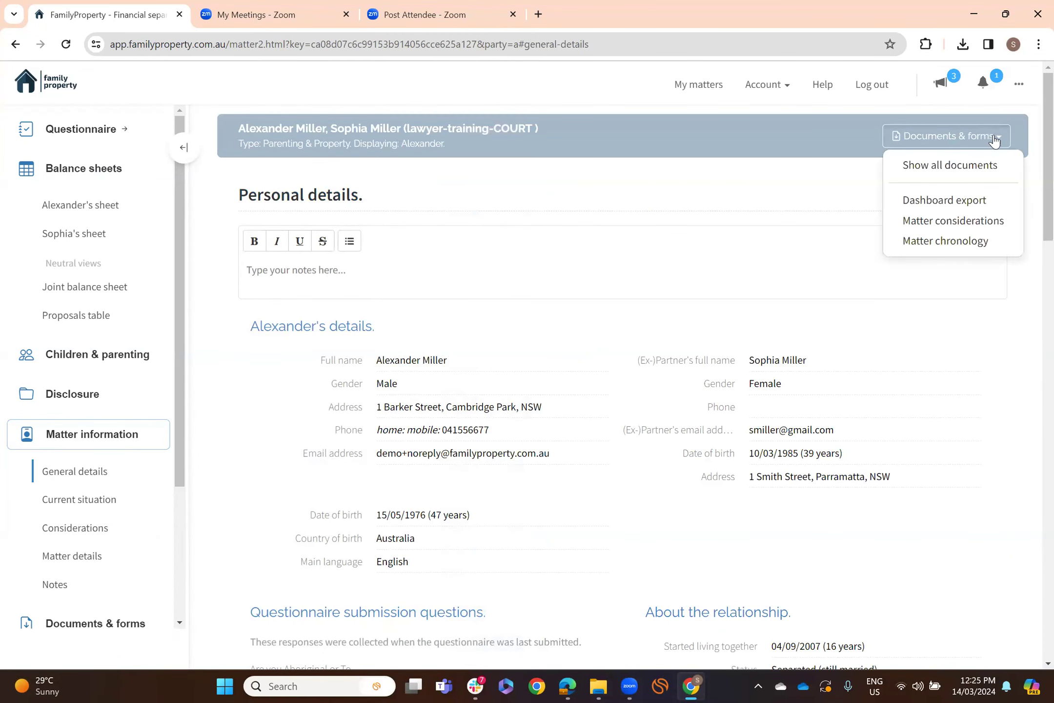
left_click(1000, 166)
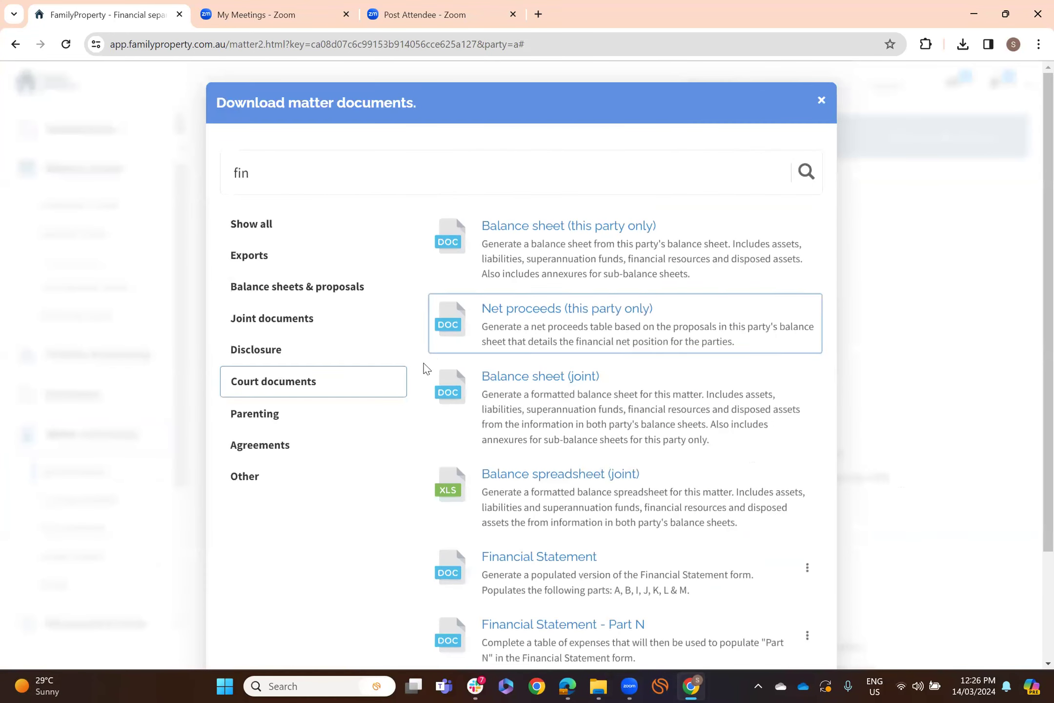
left_click(337, 386)
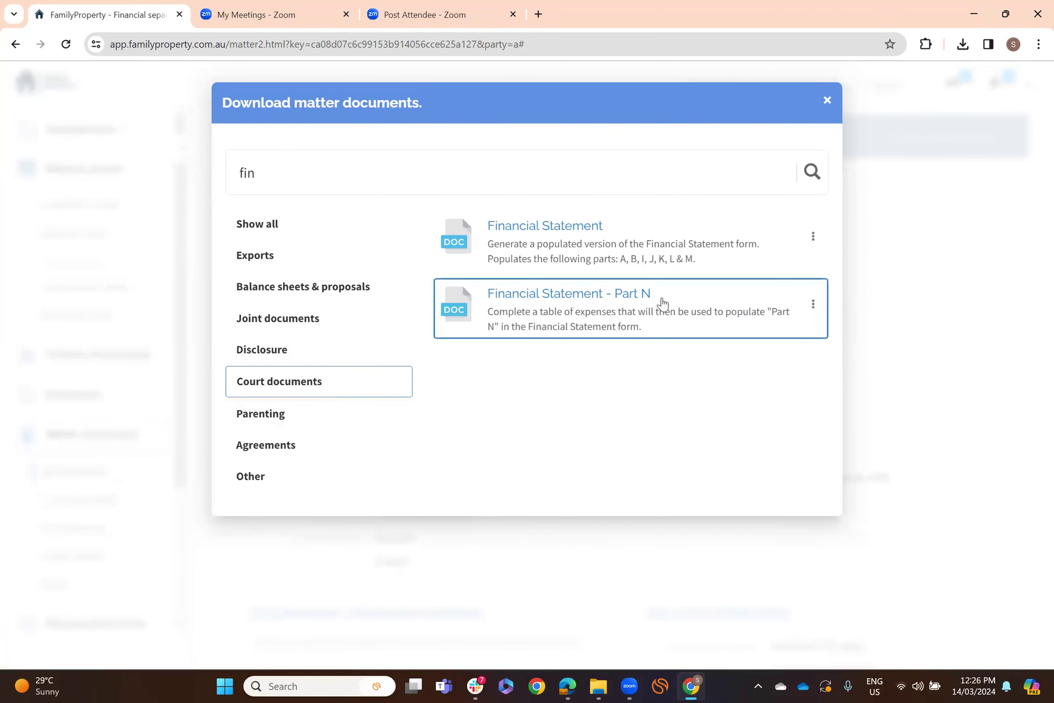
- Open and close Financial Statement - Part N, then return to the court documents list
left_click(605, 301)
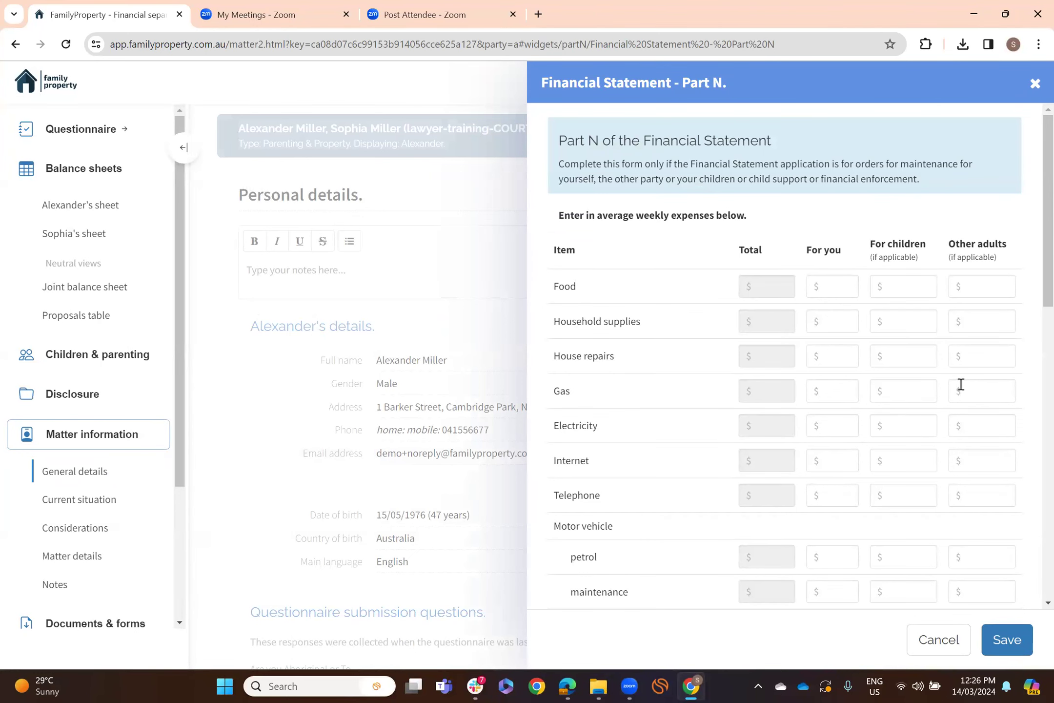
left_click(1035, 84)
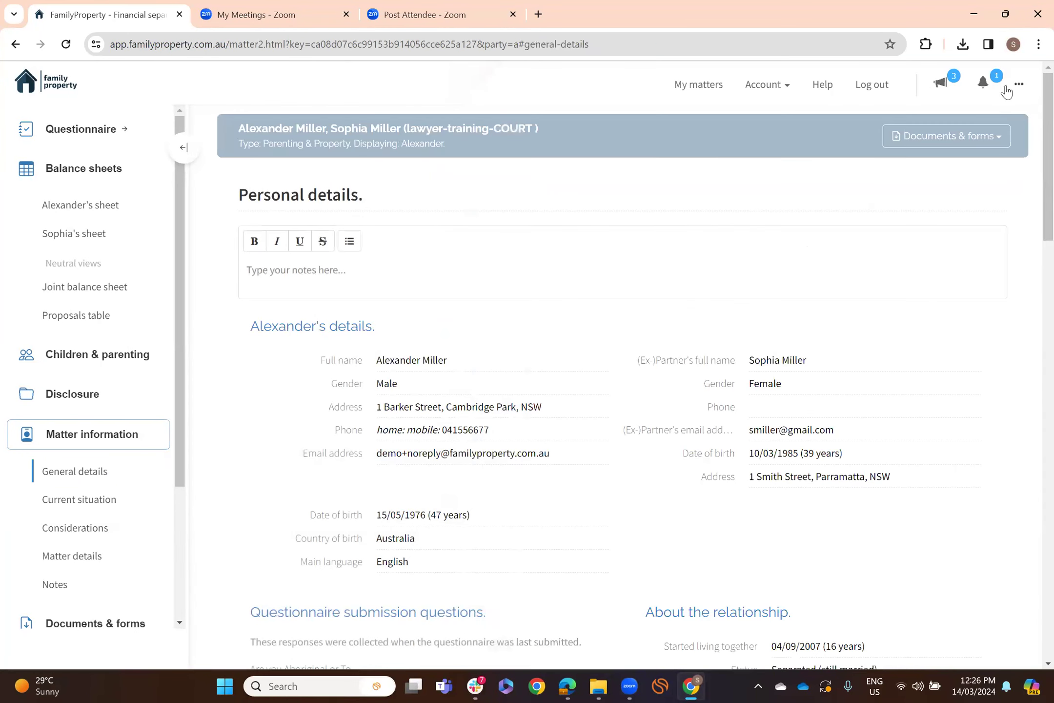
left_click(1001, 136)
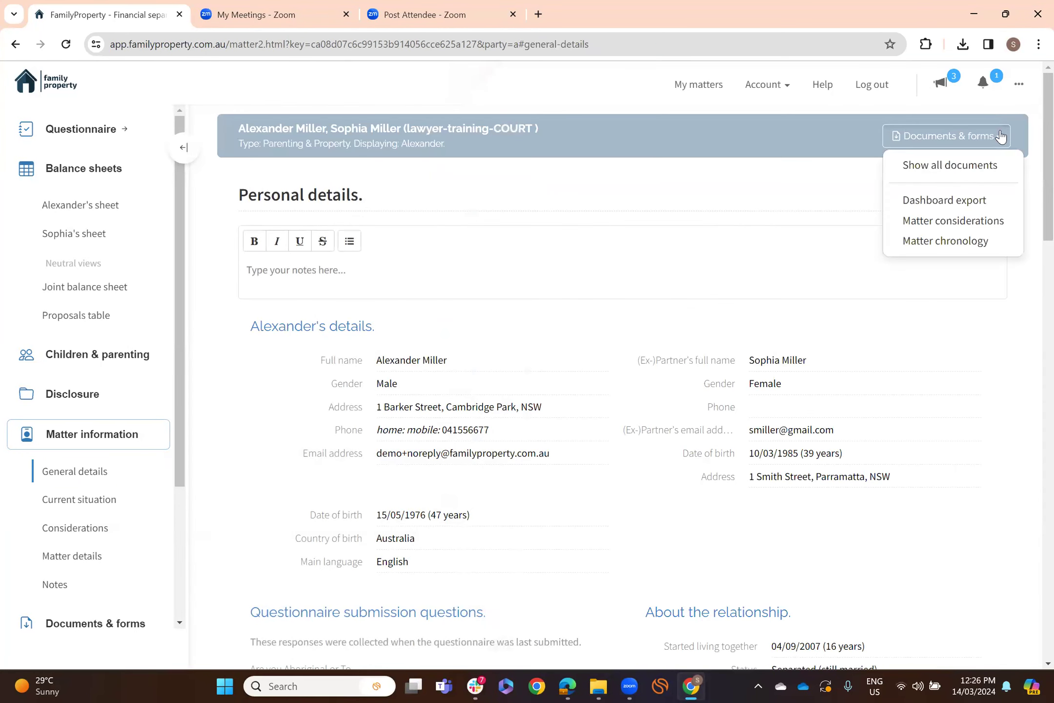
left_click(986, 166)
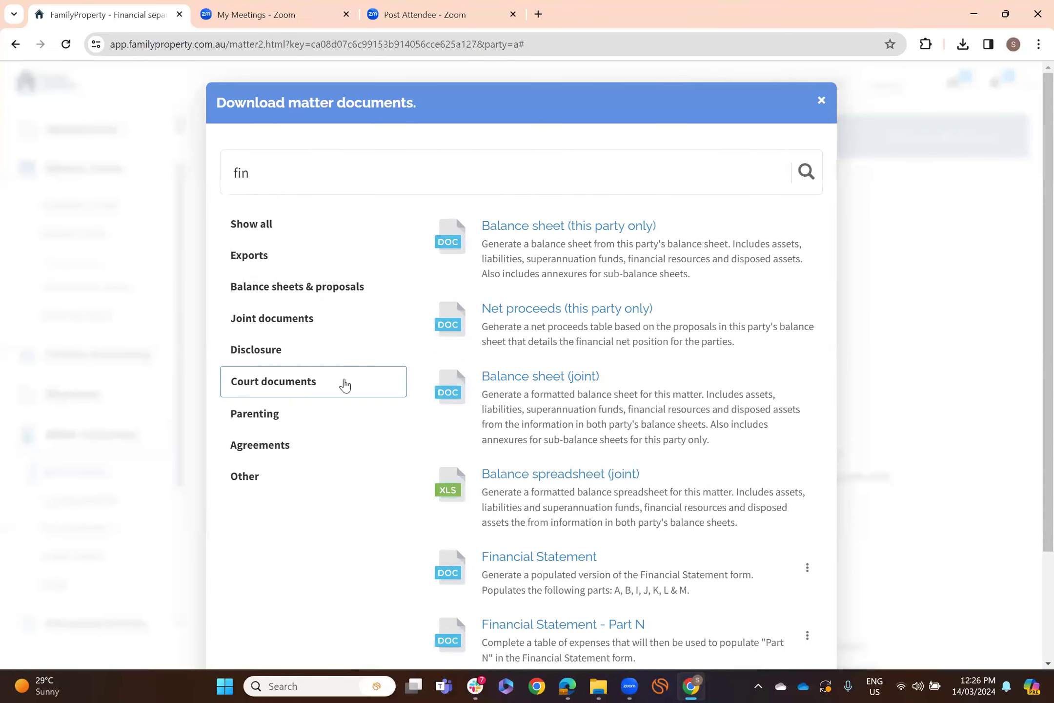
left_click(346, 384)
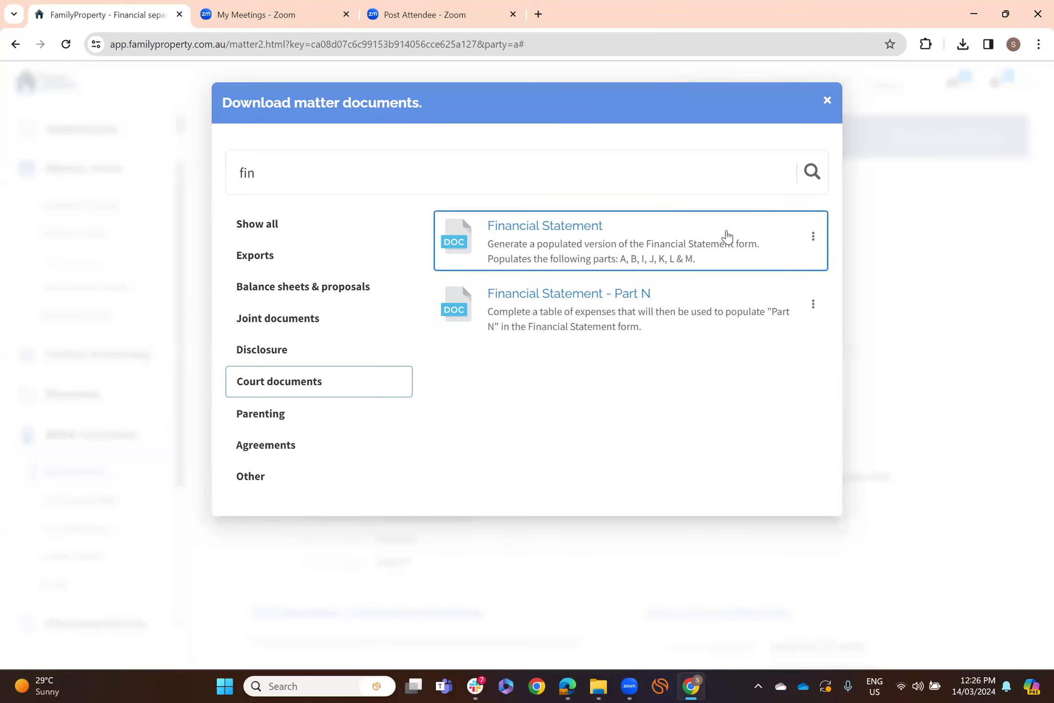
- Copy the shareable link for the Financial Statement - Part N form
left_click(813, 308)
left_click(805, 334)
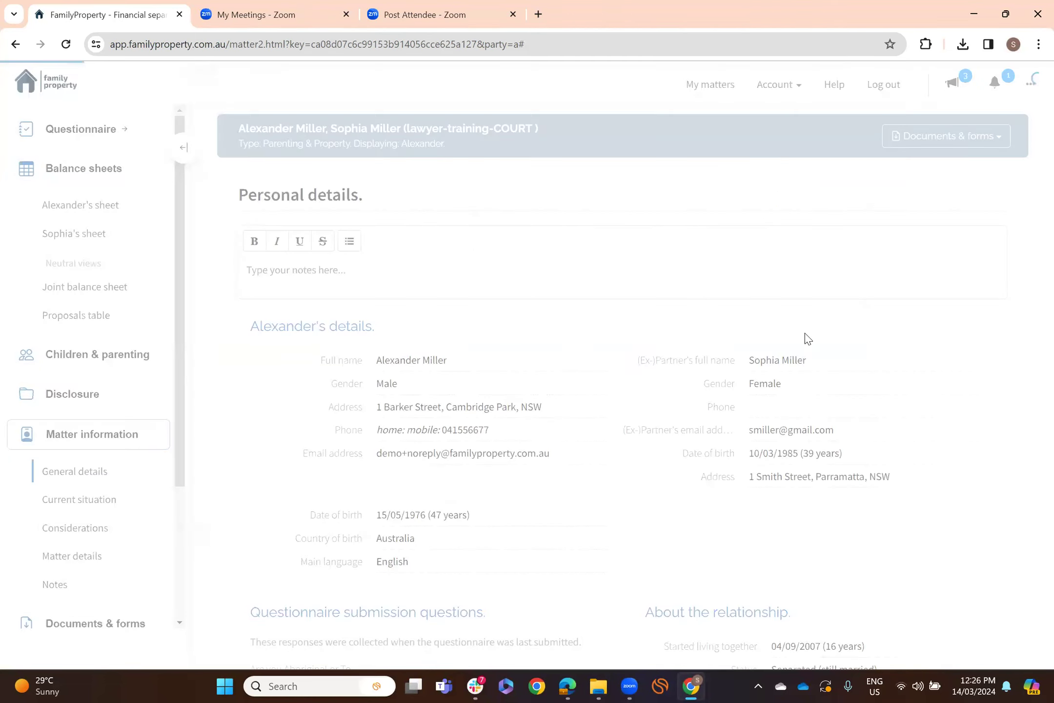
left_click(585, 175)
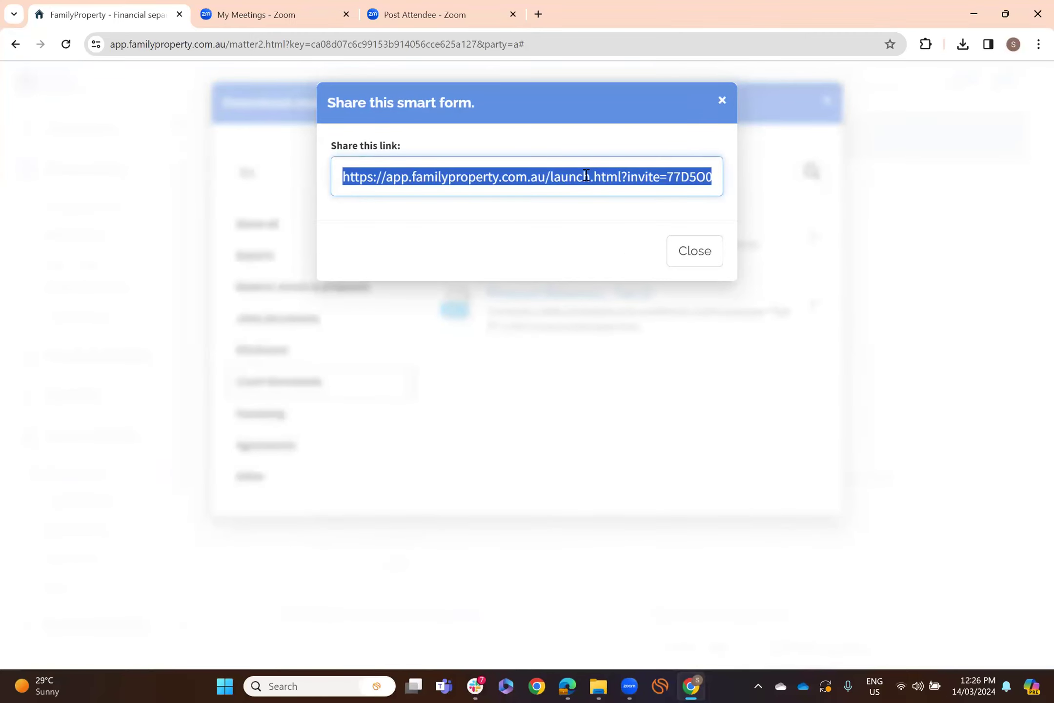
left_click(698, 259)
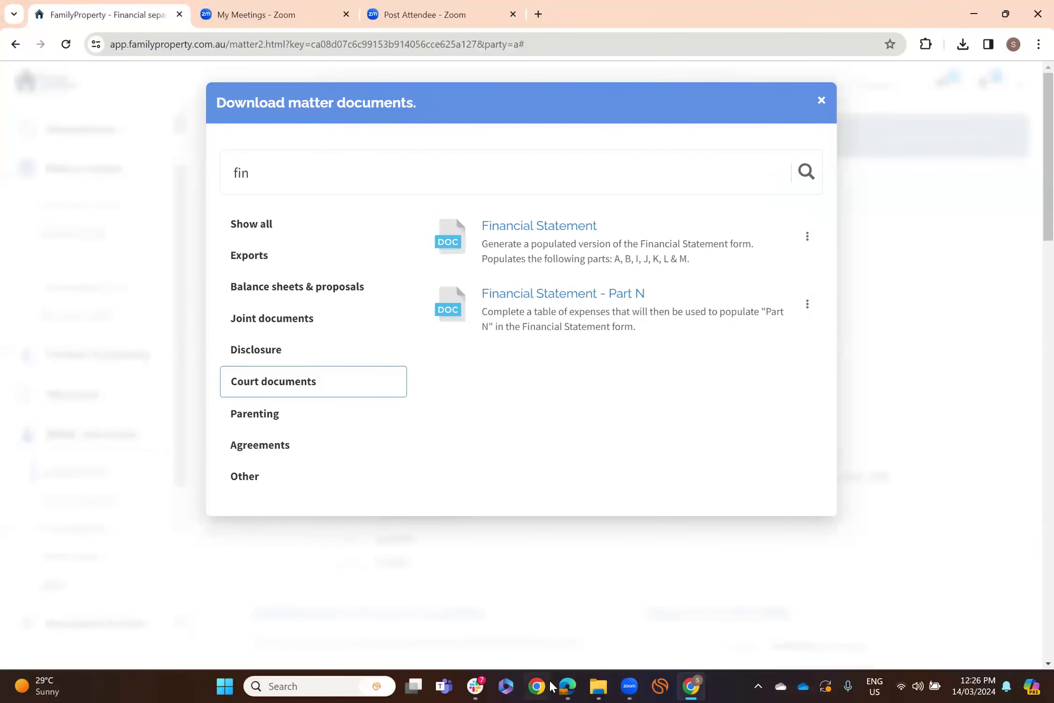
- Load the Part N share link in a new Edge InPrivate window
right_click(567, 686)
left_click(596, 572)
key("Return")
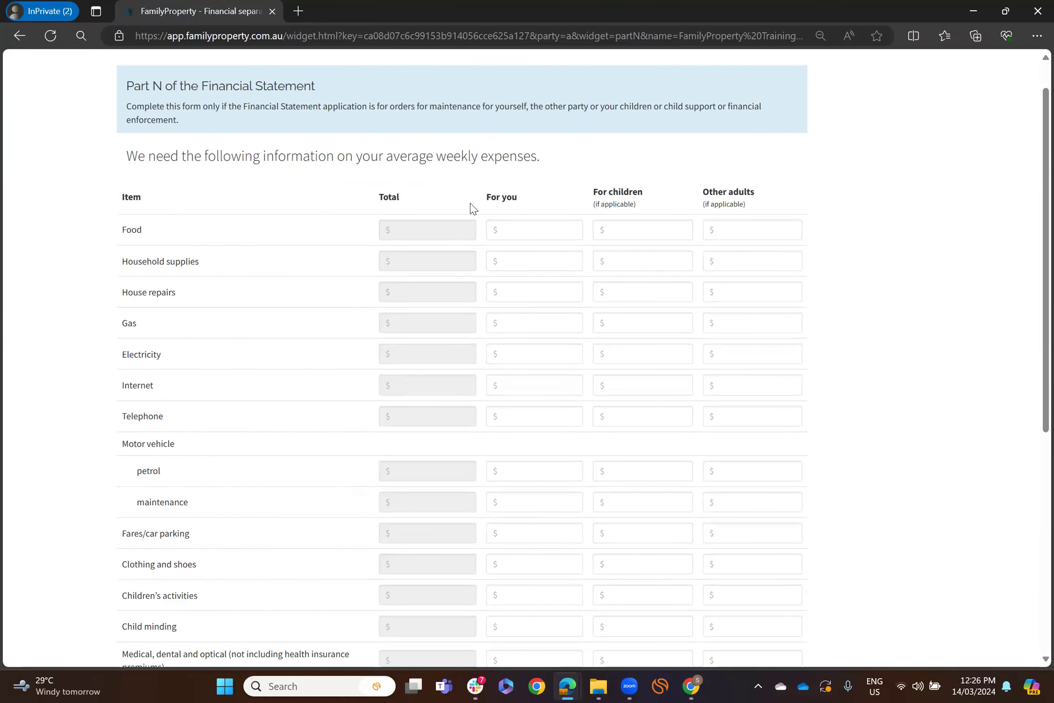
- Enter weekly expenses: Food 150/150, petrol 50/50, children's activities and child minding 150
left_click(522, 226)
key("Tab")
type("1")
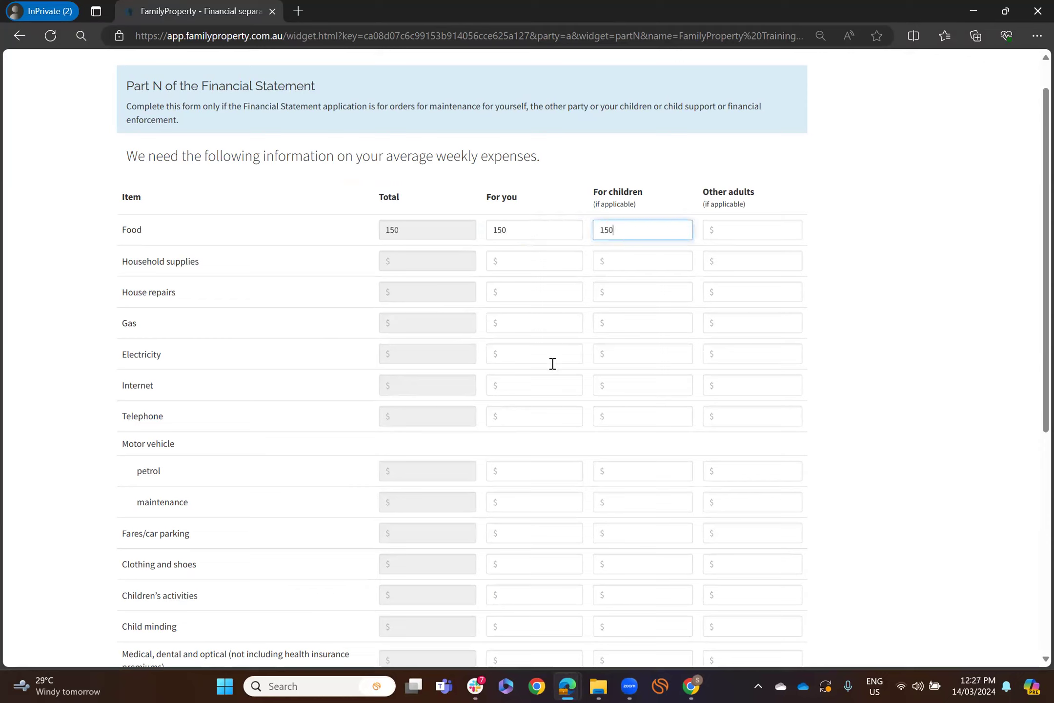
left_click(546, 463)
type("50")
key("Tab")
type("50")
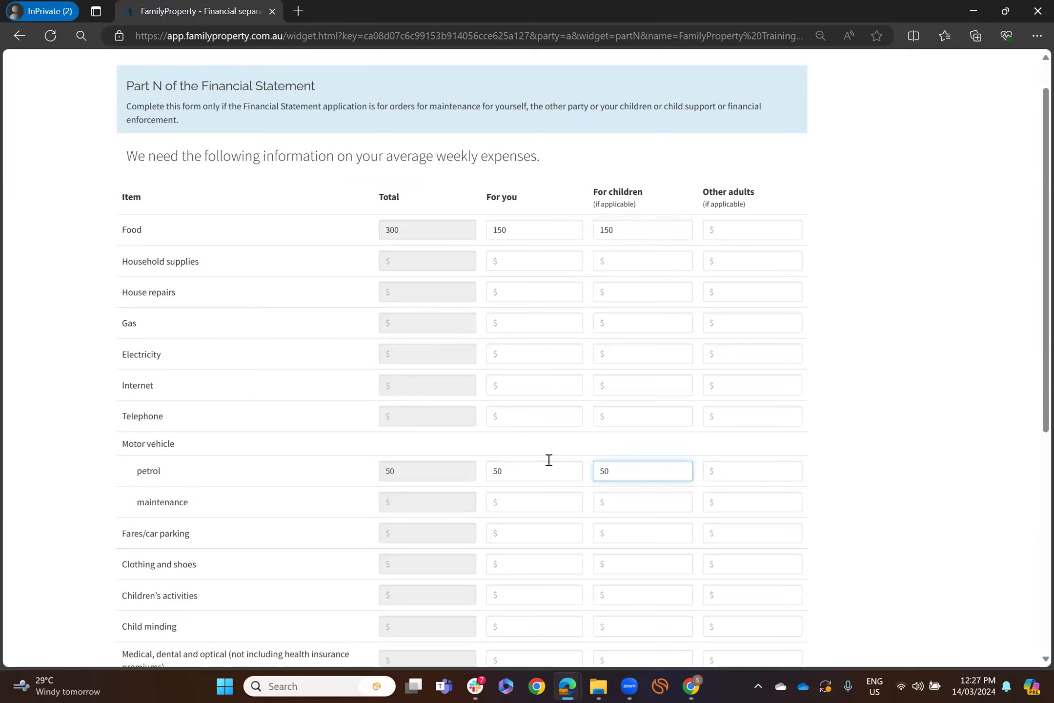
left_click(644, 588)
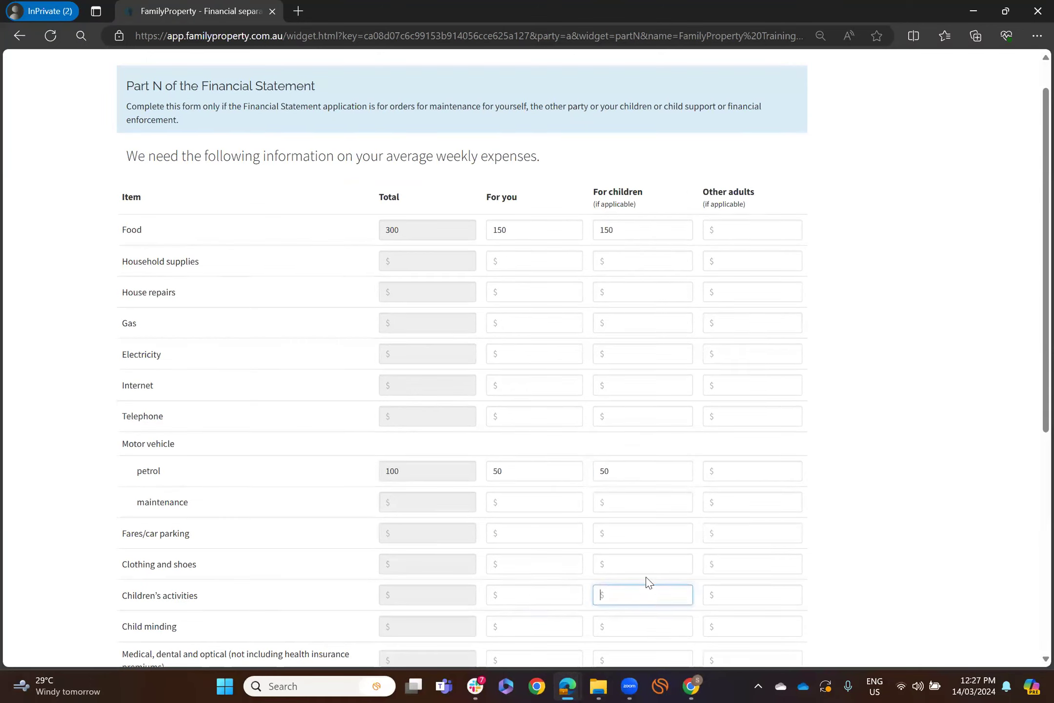
left_click(658, 623)
key("Tab")
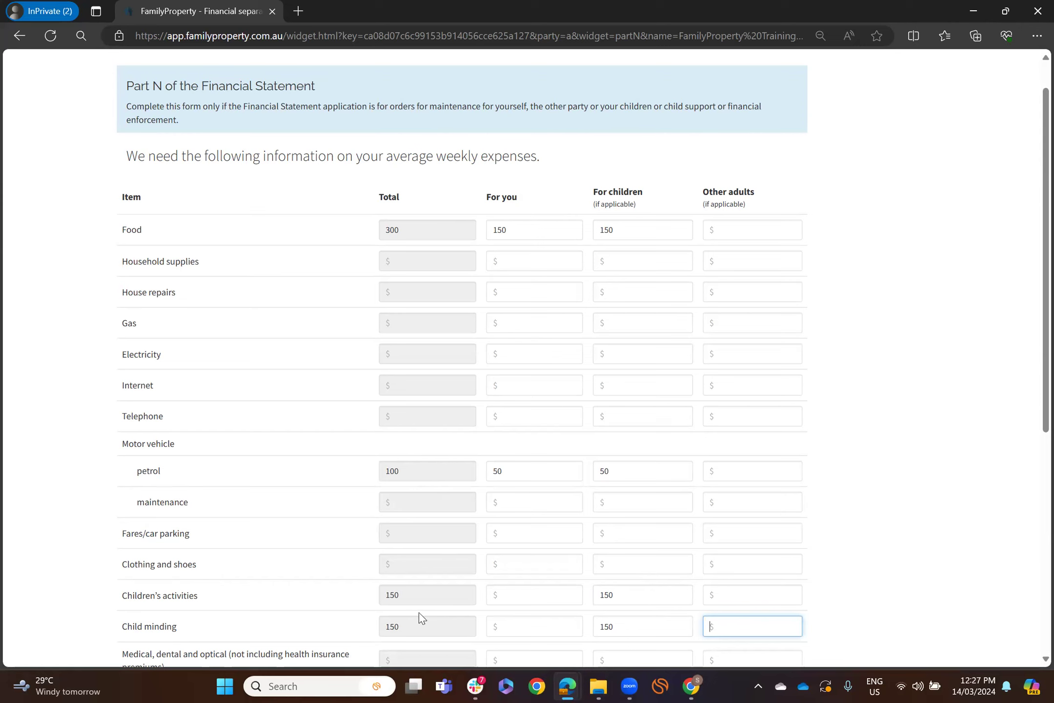
- Save the Part N expenses totalling 700 and return to the FamilyProperty window
scroll(427, 528, "down", 10)
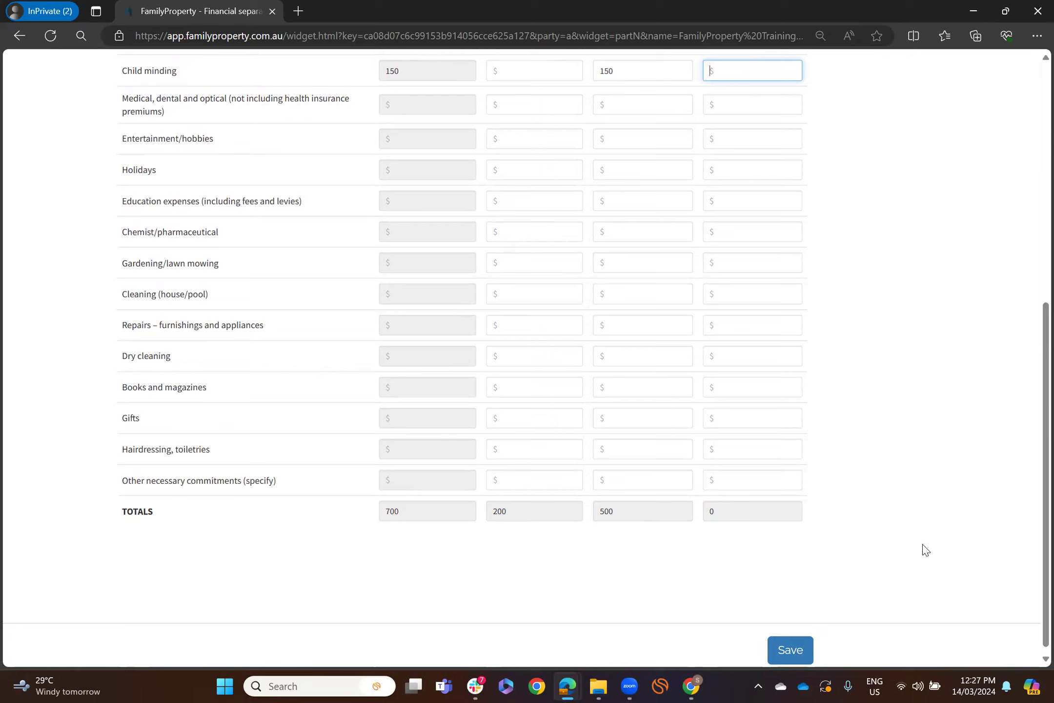
left_click(797, 651)
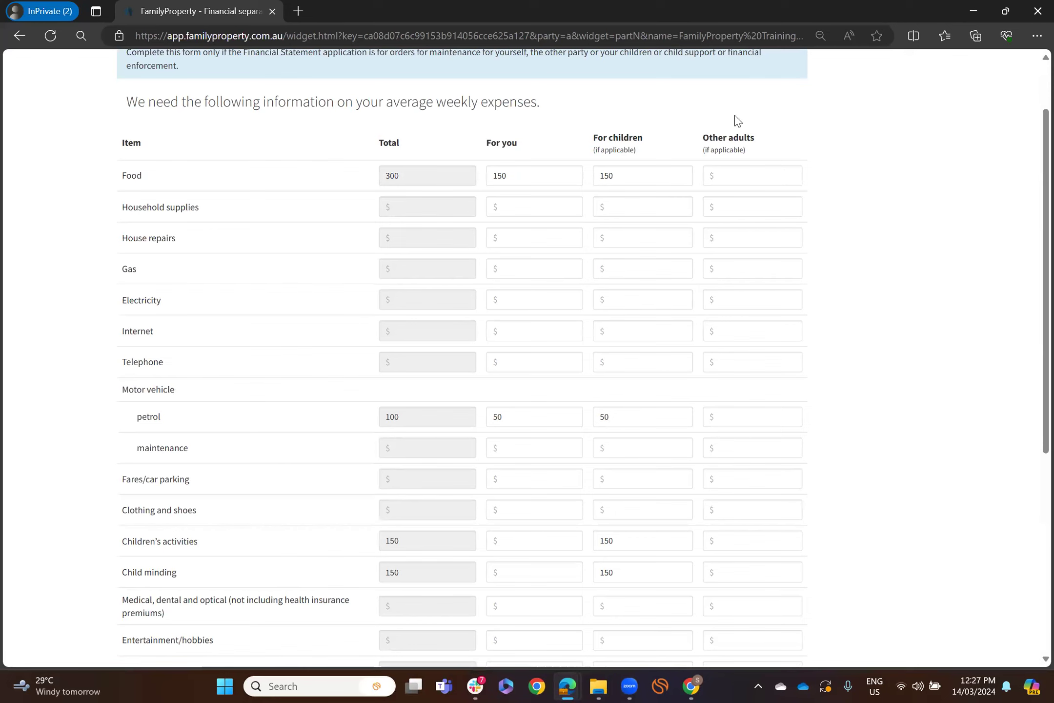
key("alt+Tab")
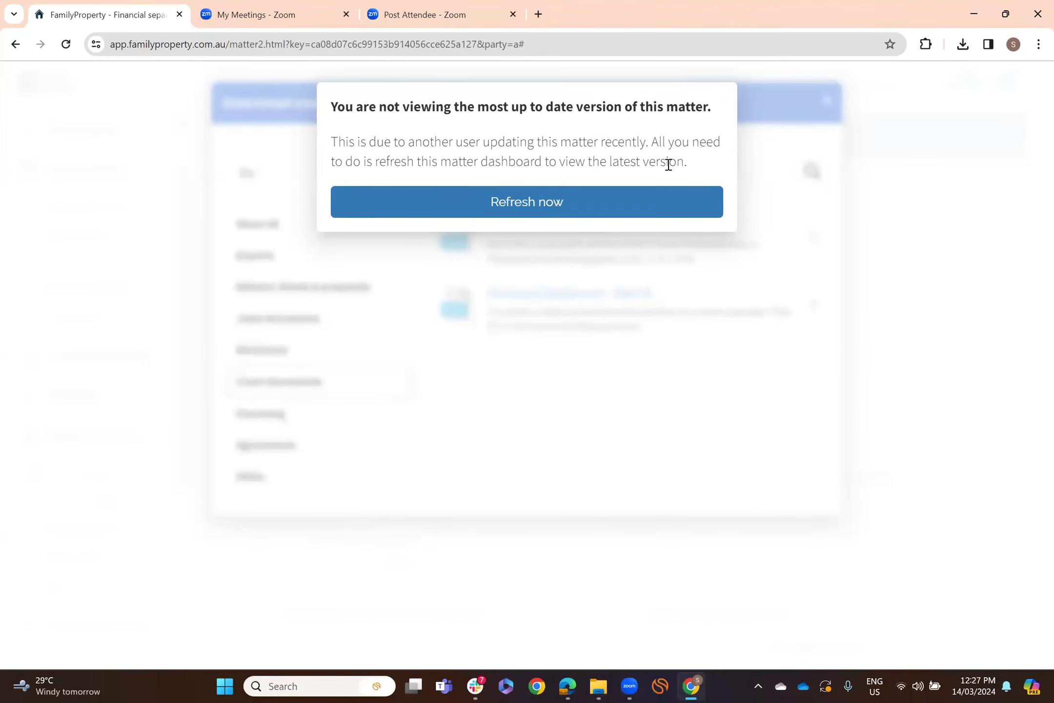
- Reload the matter and check the notifications confirming the Part N submission
left_click(528, 203)
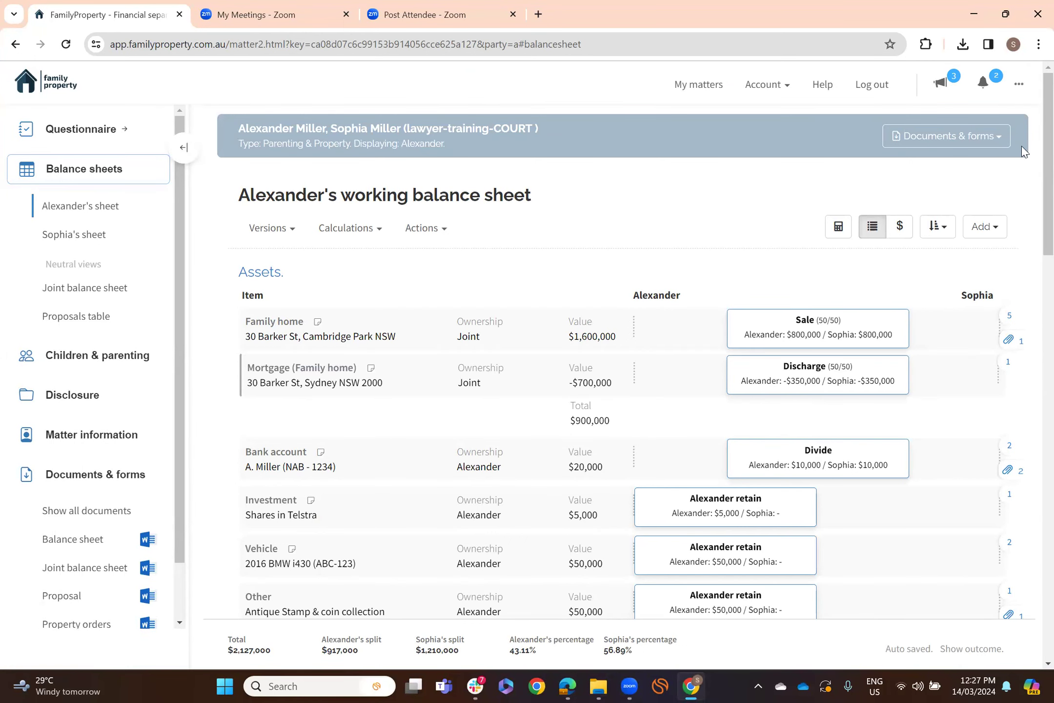
left_click(993, 84)
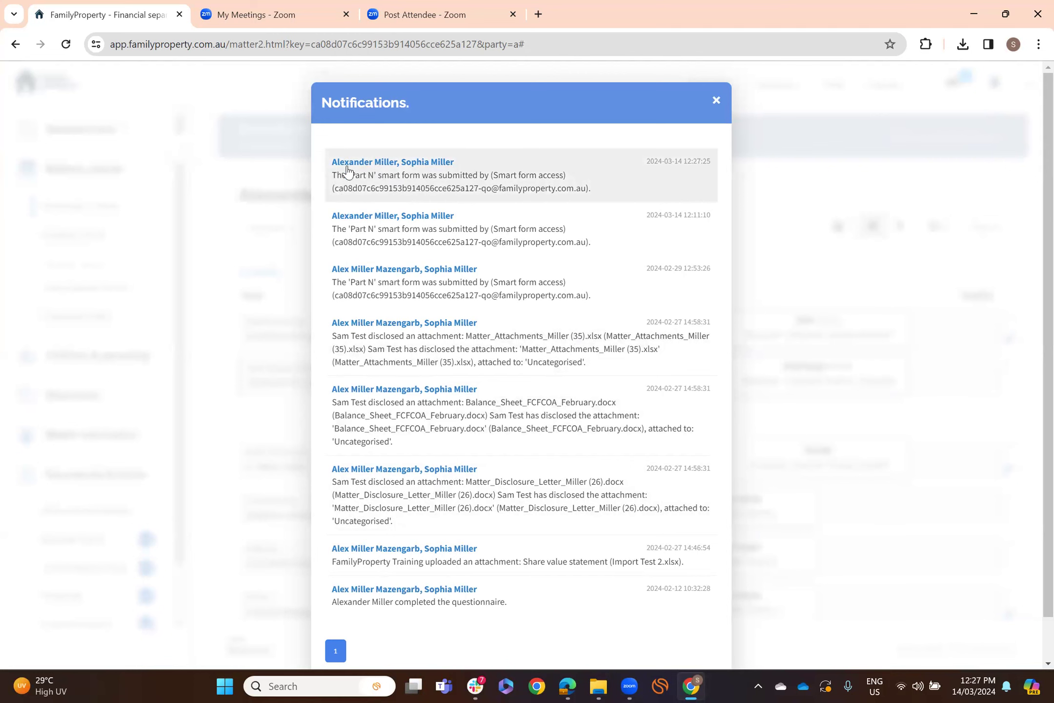
left_click(719, 100)
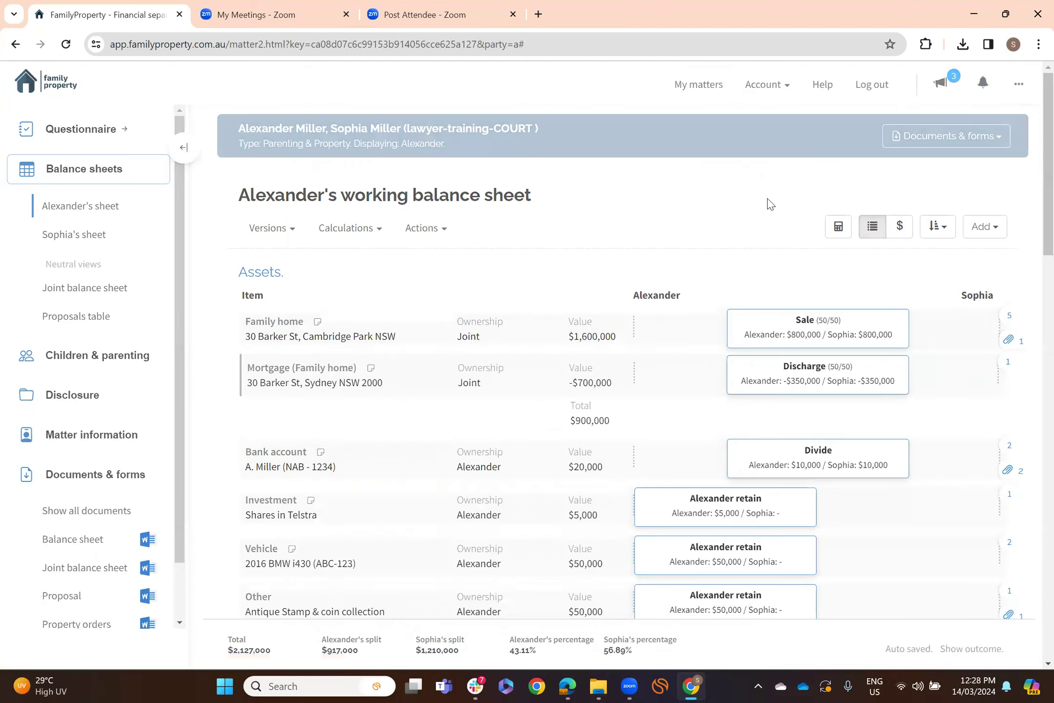
- Show all matter documents filtered to court documents, scrolled to Financial Statement - Part N
left_click(1006, 143)
left_click(986, 170)
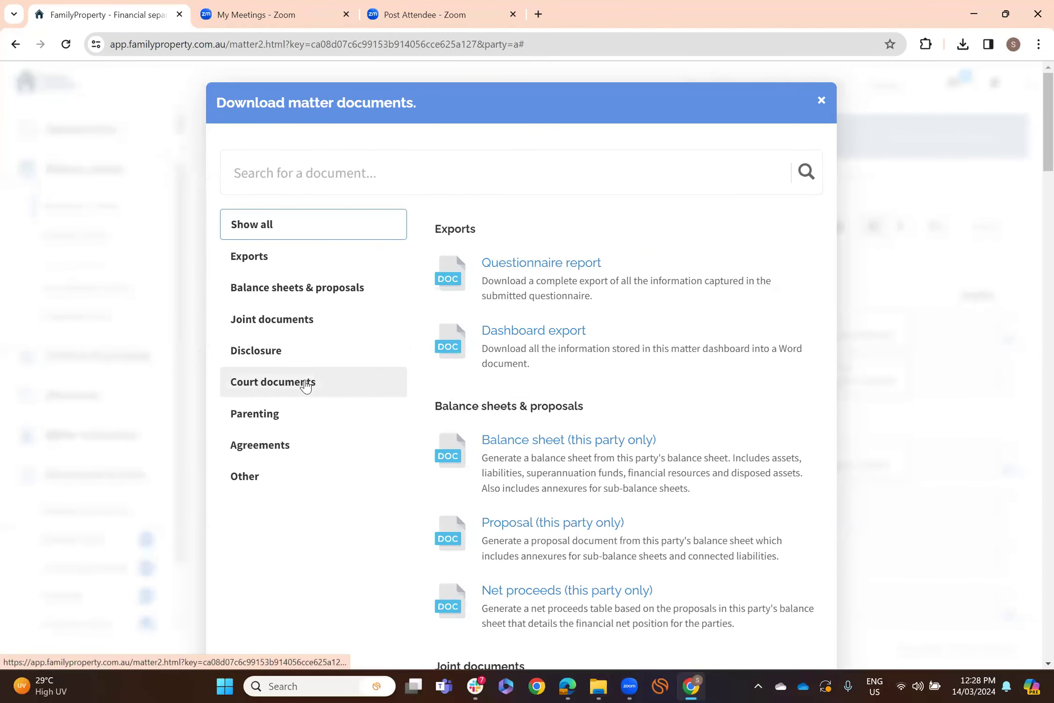
left_click(306, 385)
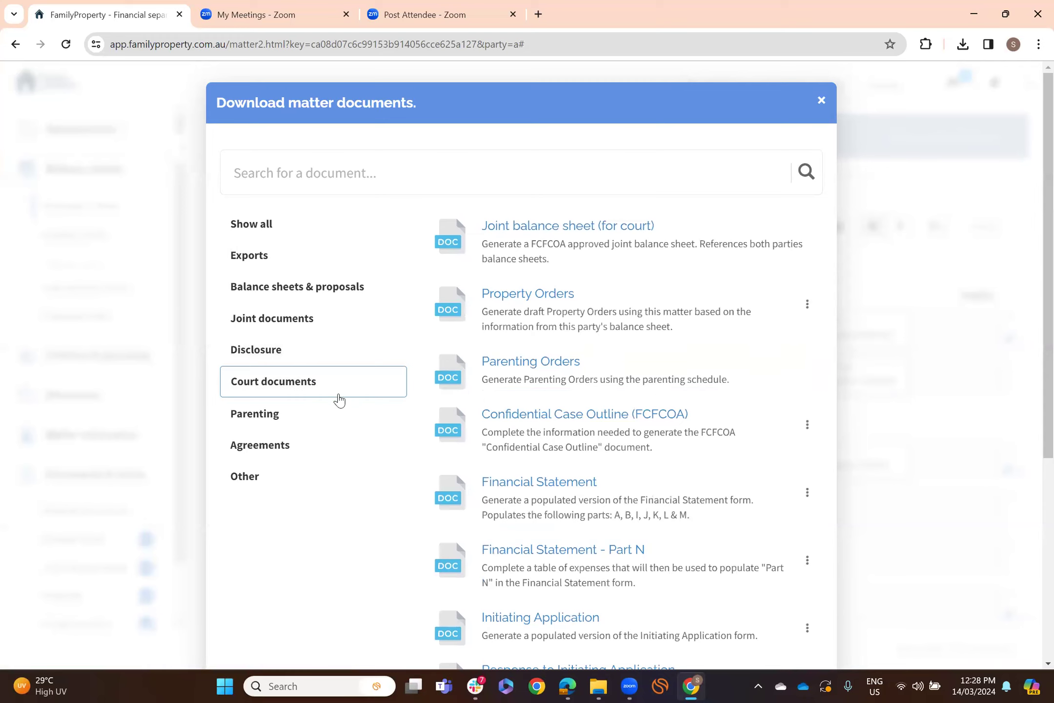
scroll(664, 522, "down", 2)
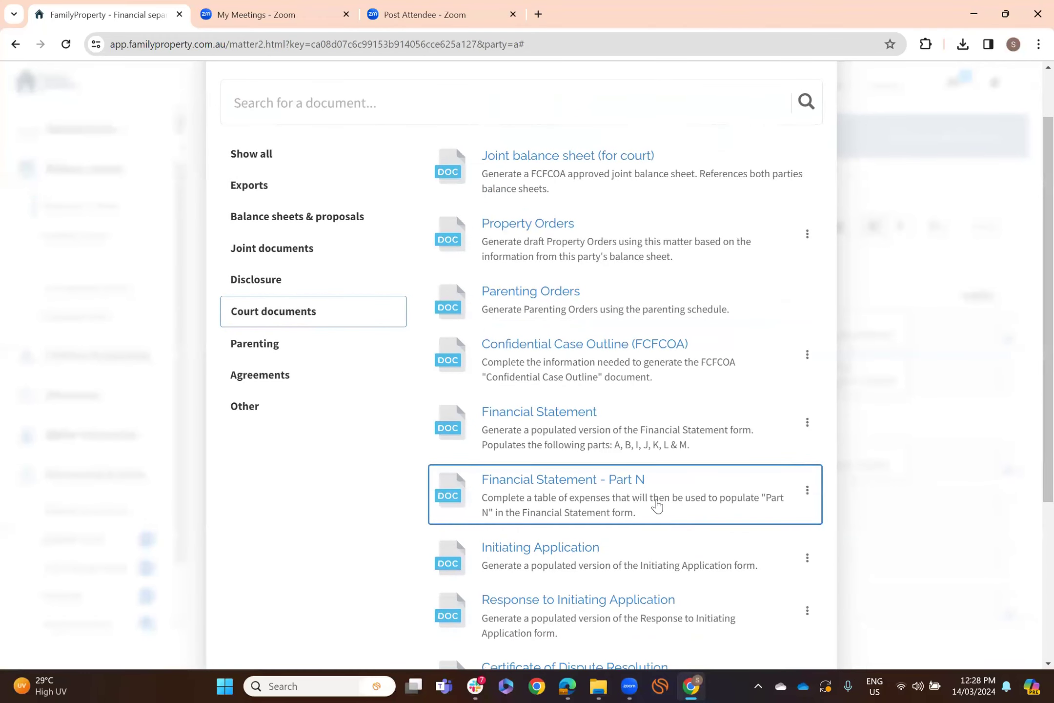
- Open Financial Statement - Part N, review its 700 weekly expenses, and save it
left_click(579, 484)
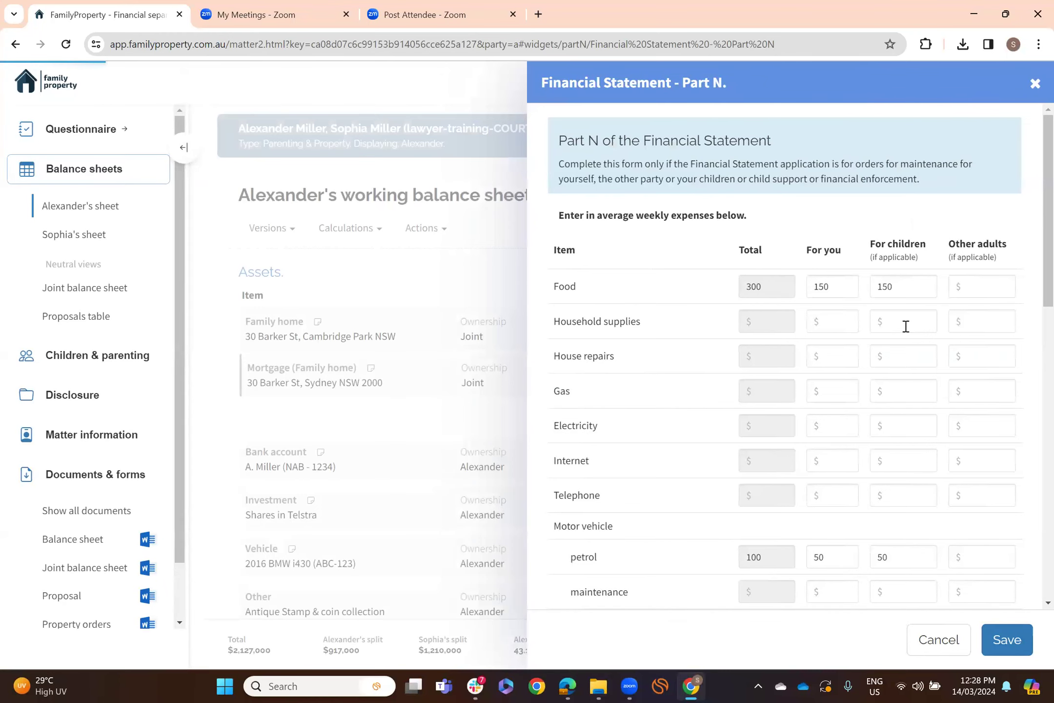
scroll(905, 326, "down", 7)
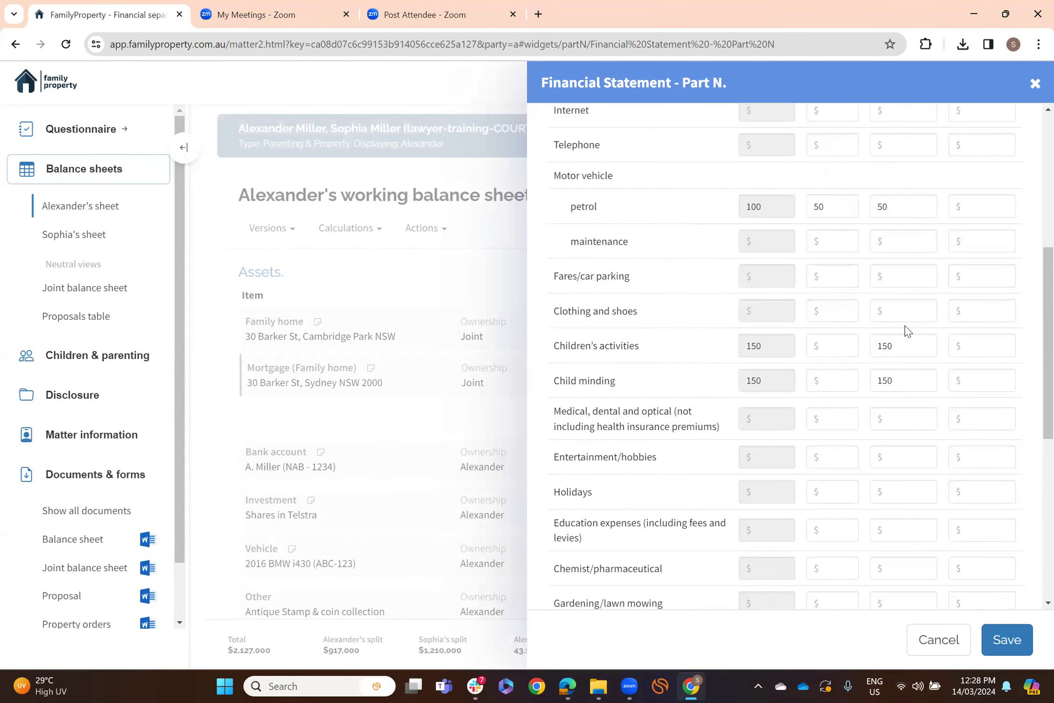
scroll(906, 325, "down", 7)
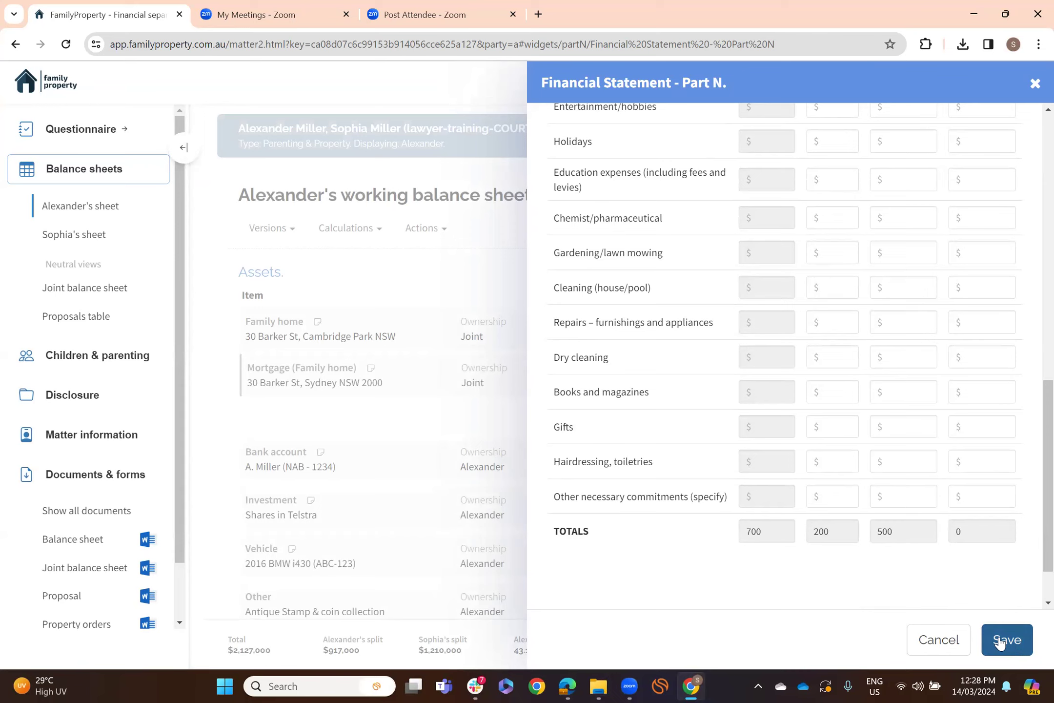
left_click(1034, 83)
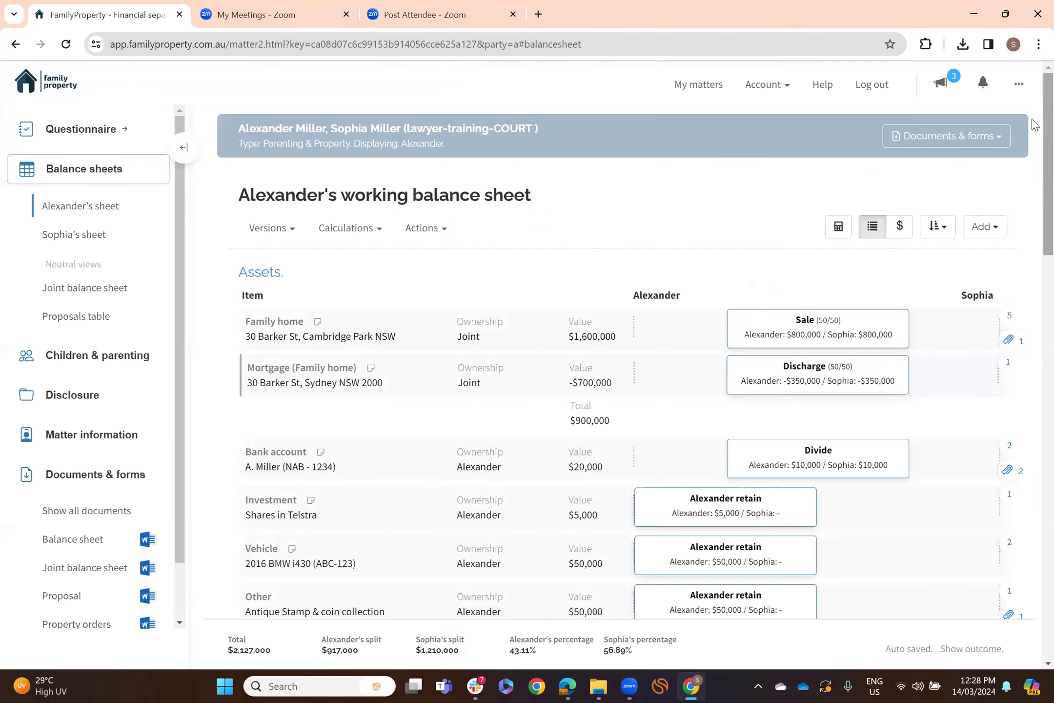
- Reopen the Download matter documents dialog filtered to court documents
left_click(1000, 142)
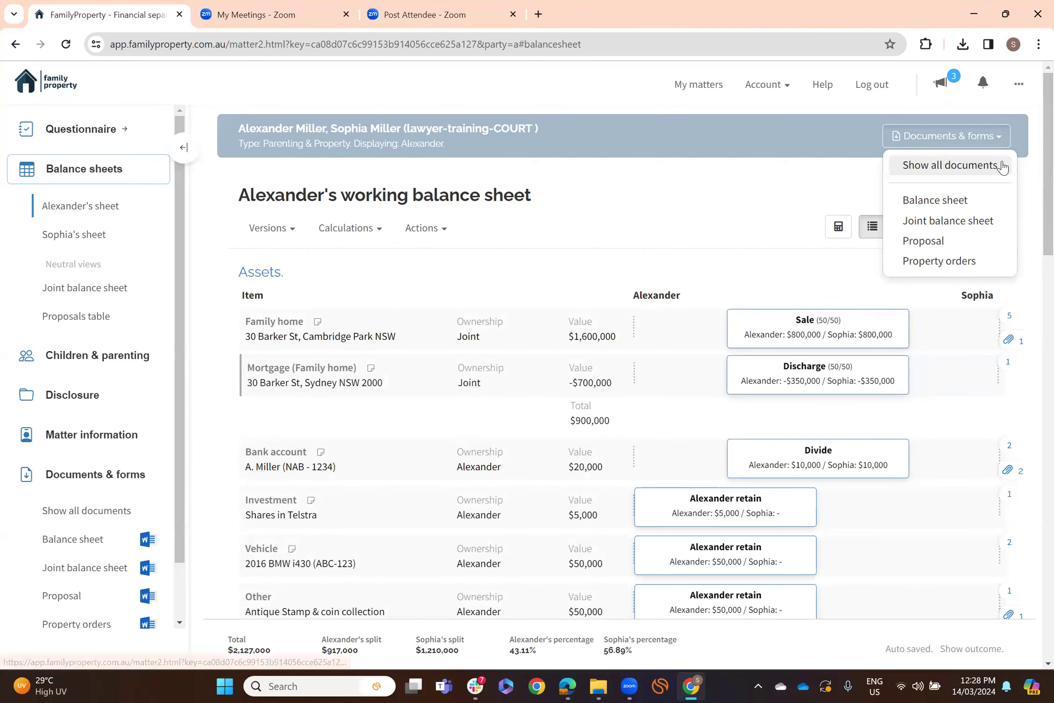
left_click(950, 164)
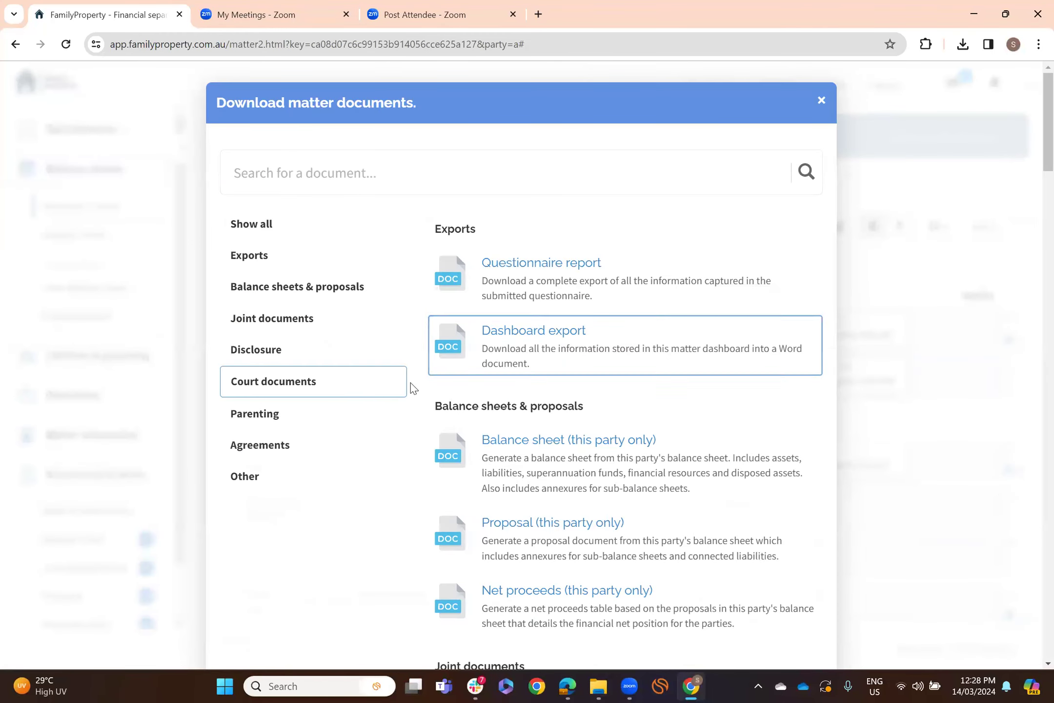
left_click(346, 383)
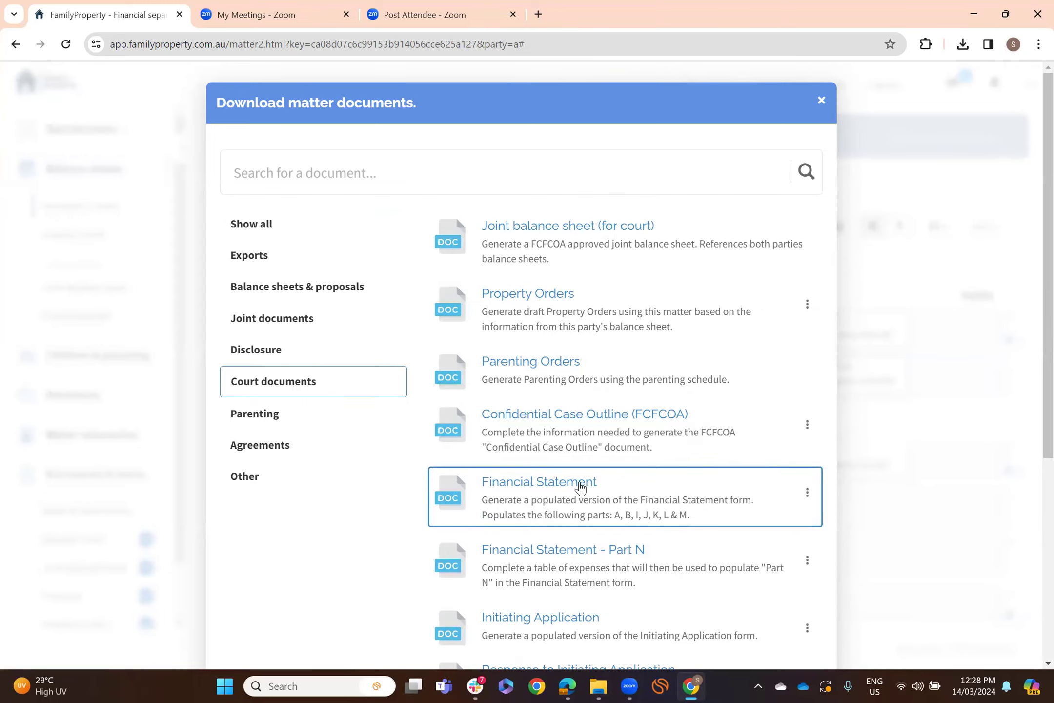
- Open the Financial Statement and review Parts A to L, noting total weekly expenditure of 3,496
left_click(581, 486)
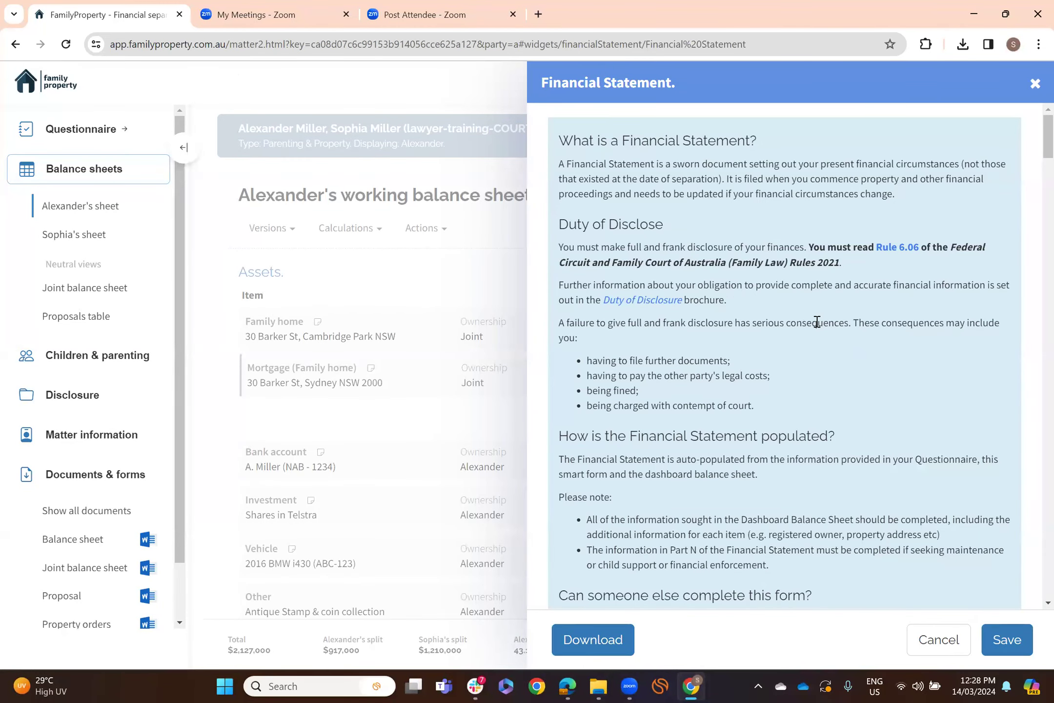
scroll(817, 322, "down", 10)
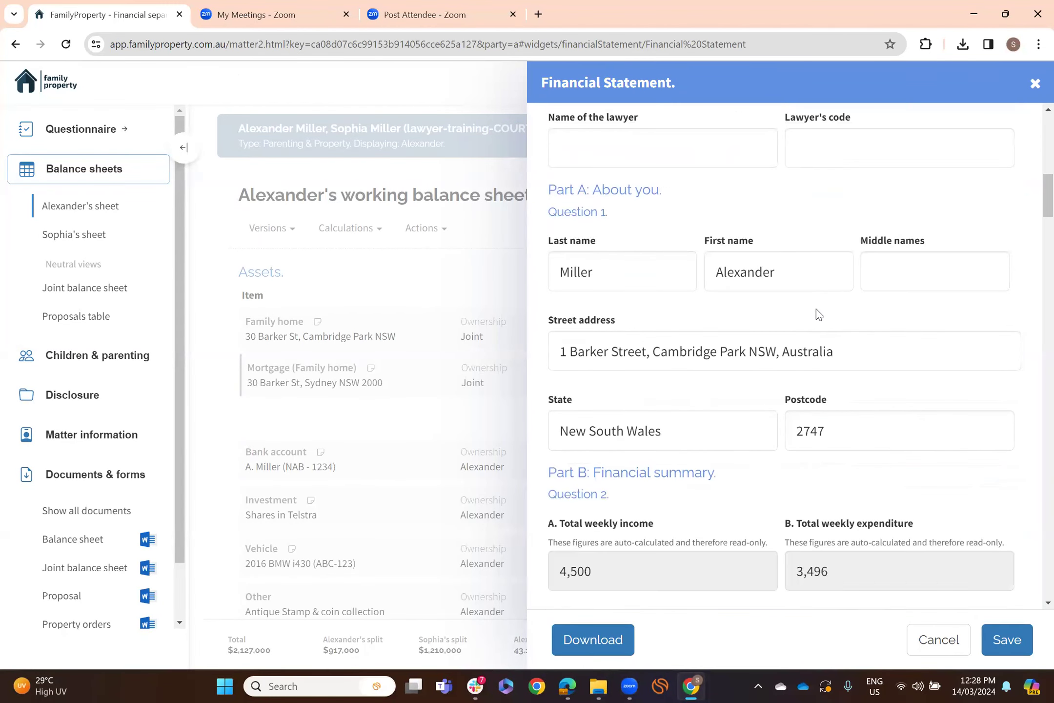
scroll(817, 309, "down", 6)
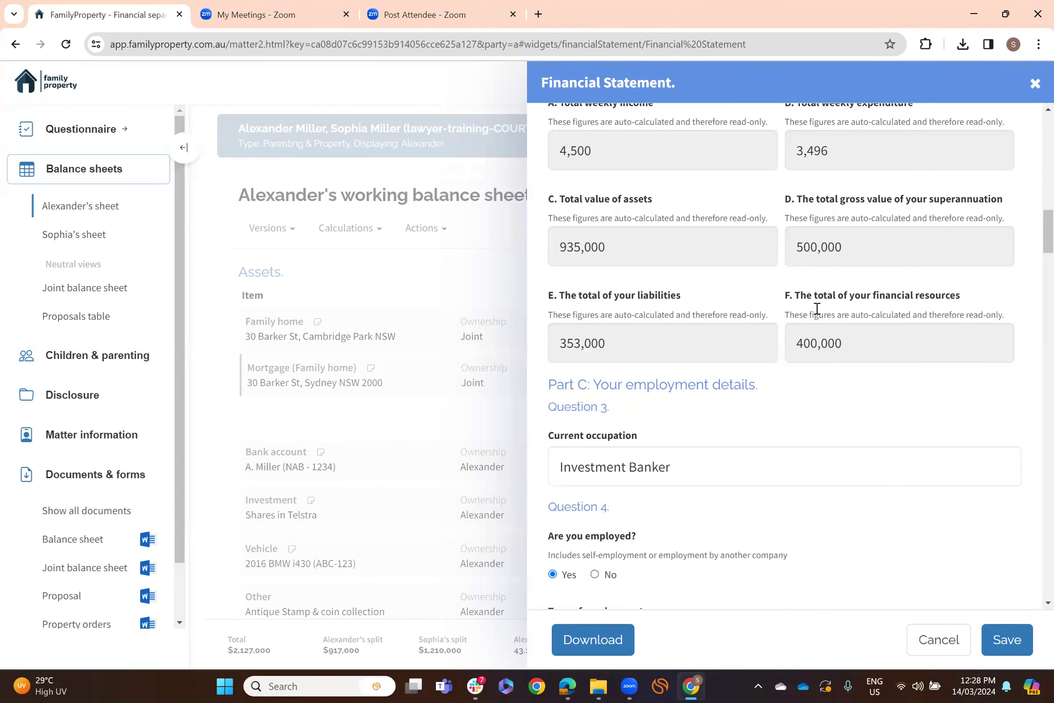
scroll(816, 309, "down", 1)
scroll(817, 303, "up", 3)
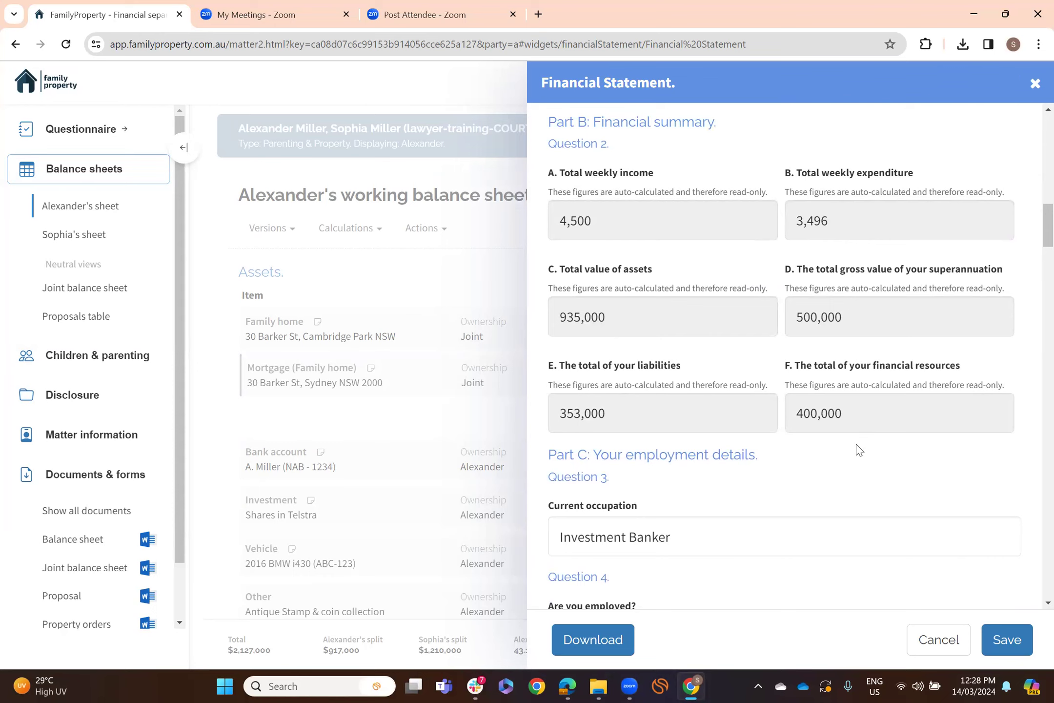
scroll(860, 449, "down", 12)
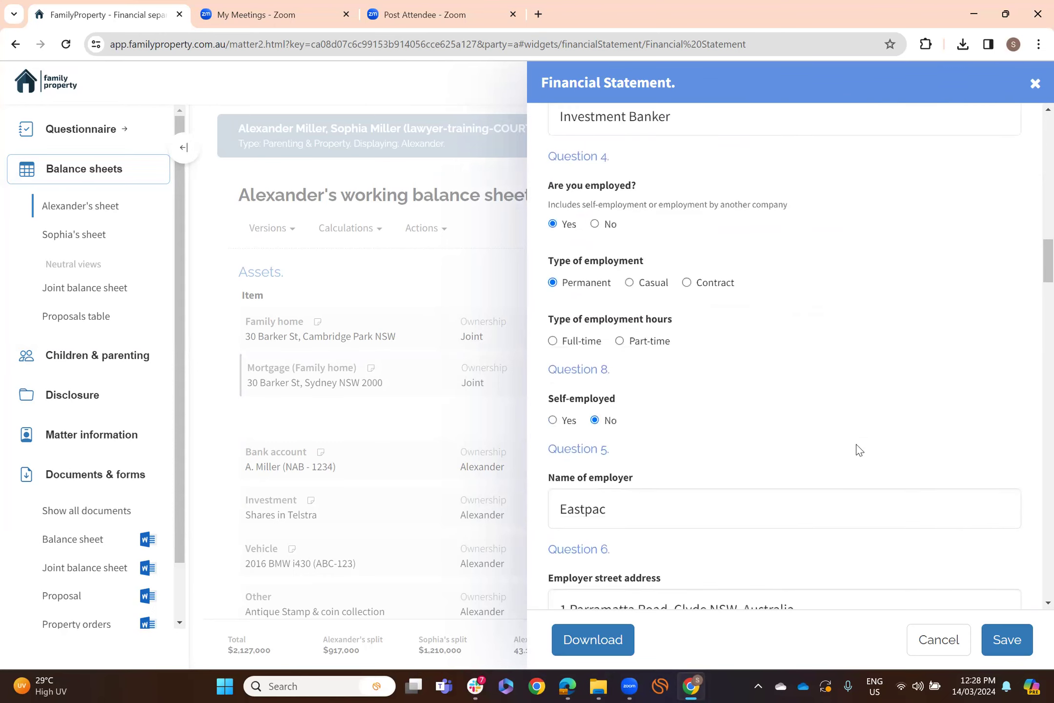
scroll(859, 451, "down", 15)
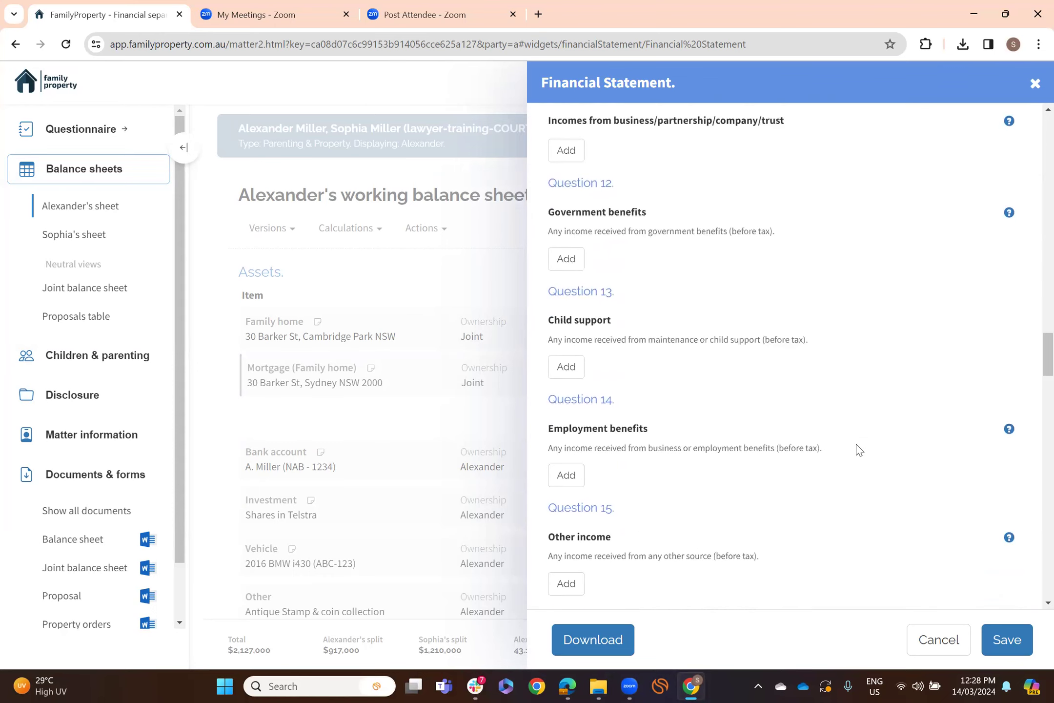
scroll(859, 450, "down", 10)
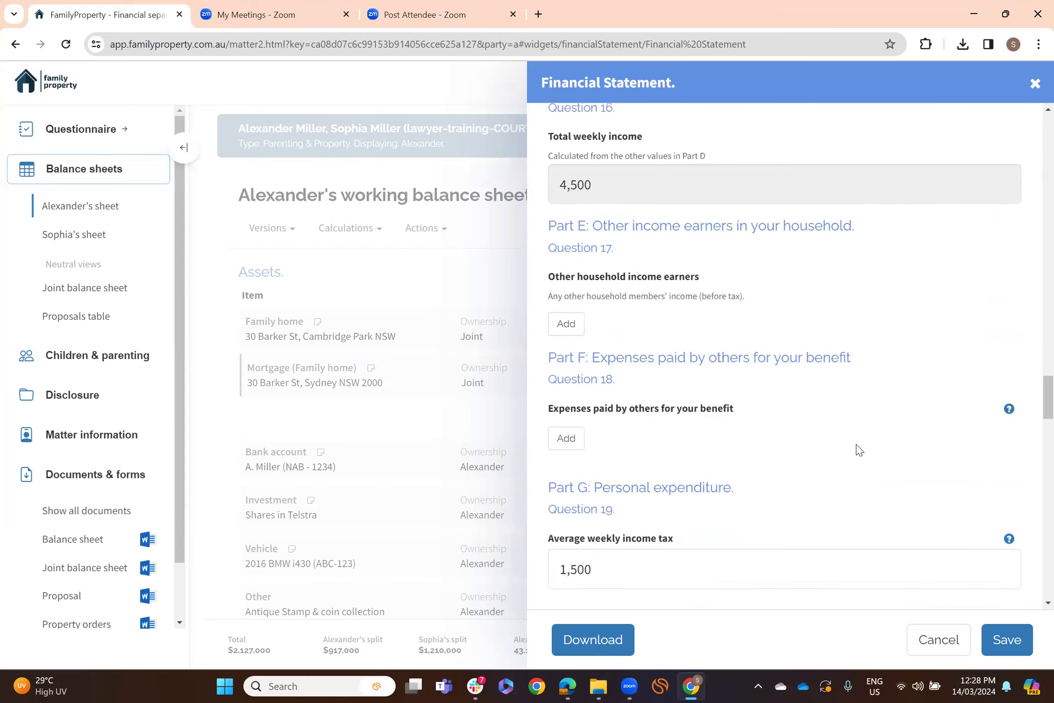
scroll(859, 450, "down", 15)
scroll(858, 445, "down", 10)
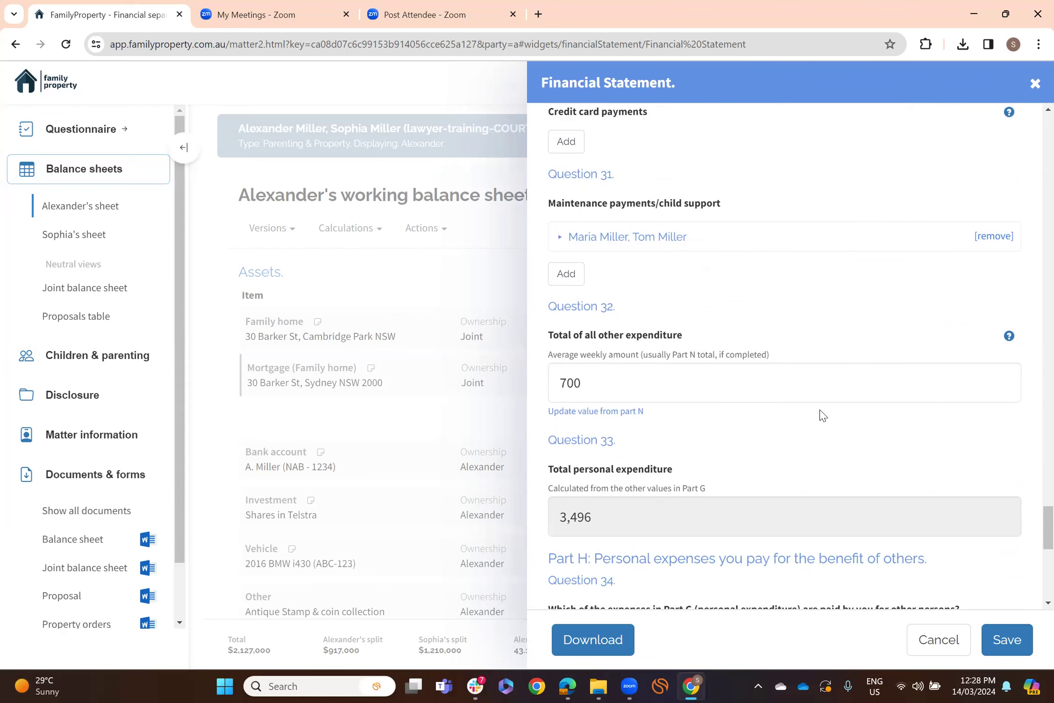
scroll(823, 415, "down", 5)
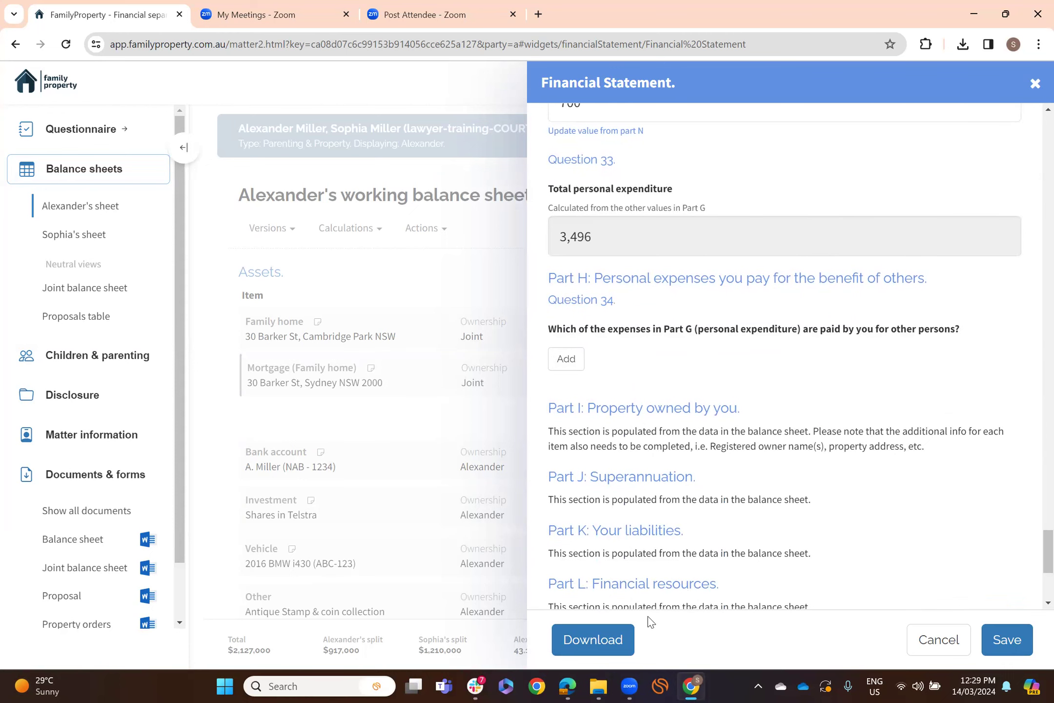
- Download the populated Financial Statement as a .docx and open it in Word
left_click(602, 642)
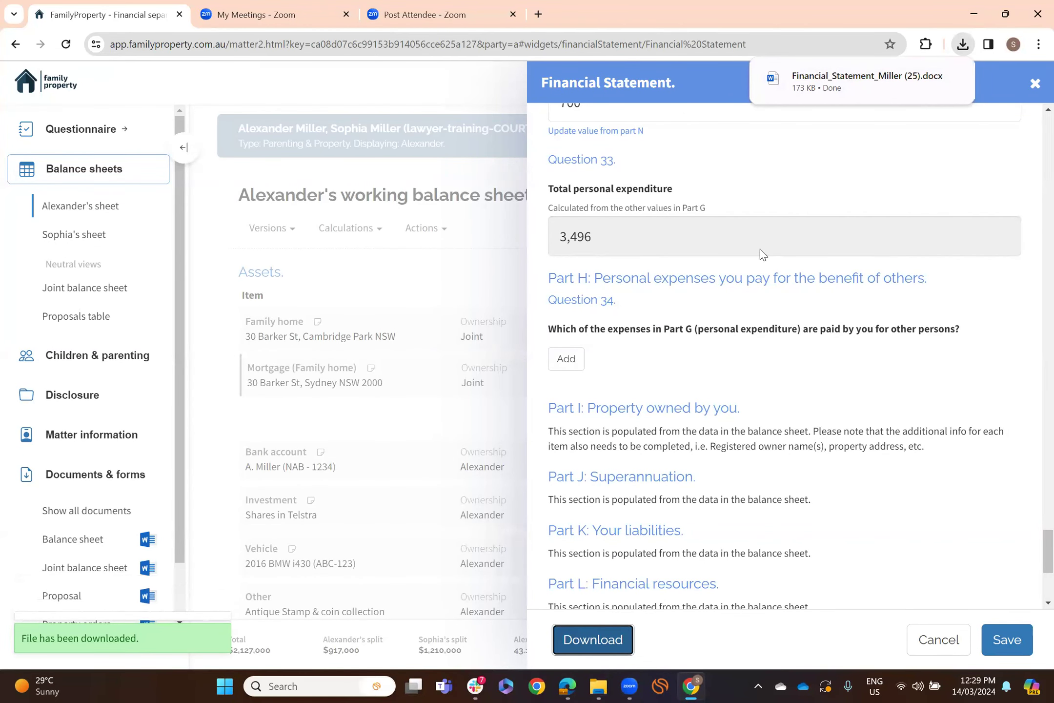
left_click(883, 79)
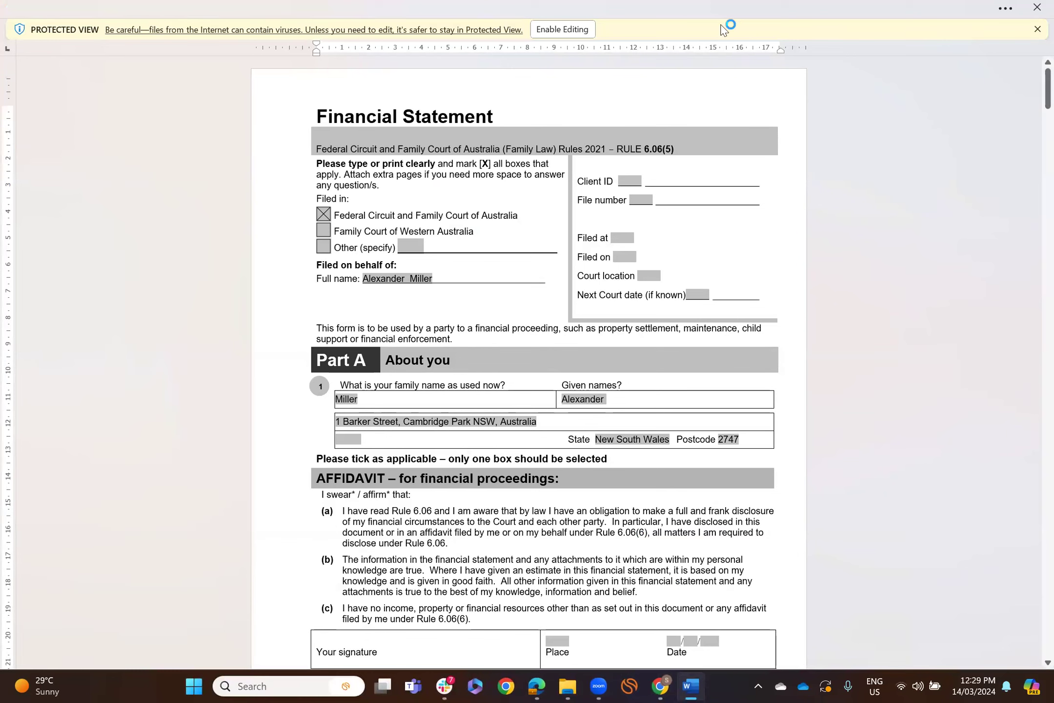
- Enable editing and check the income section, including weekly income of 4,500
left_click(582, 29)
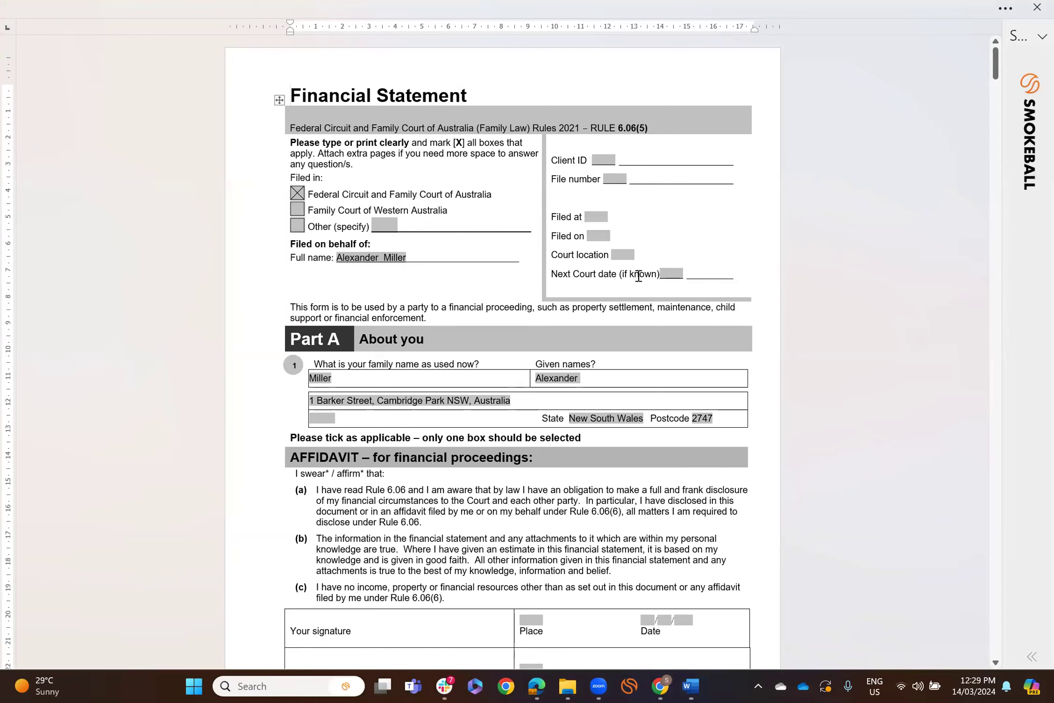
scroll(638, 276, "down", 6)
scroll(665, 285, "down", 2)
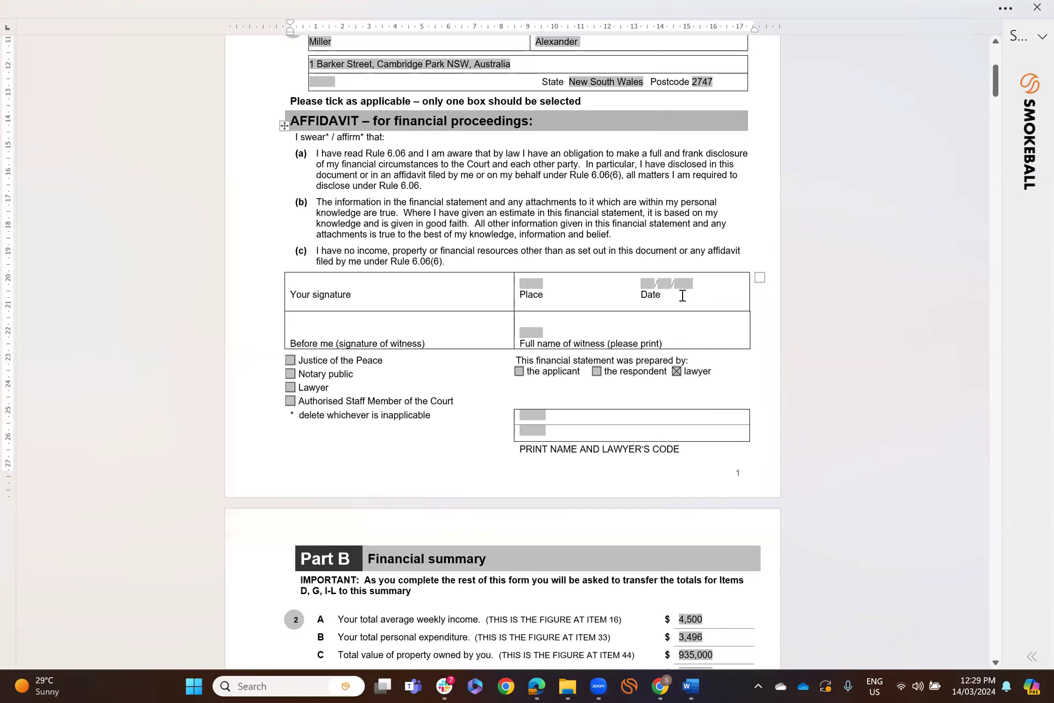
scroll(682, 296, "down", 2)
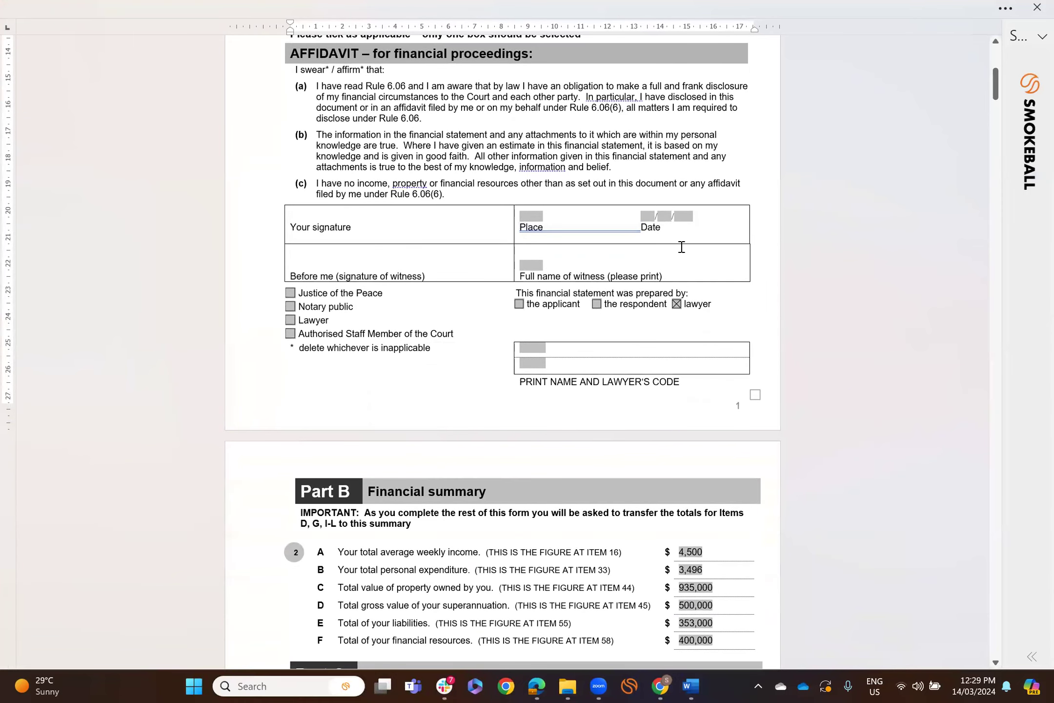
scroll(682, 247, "down", 6)
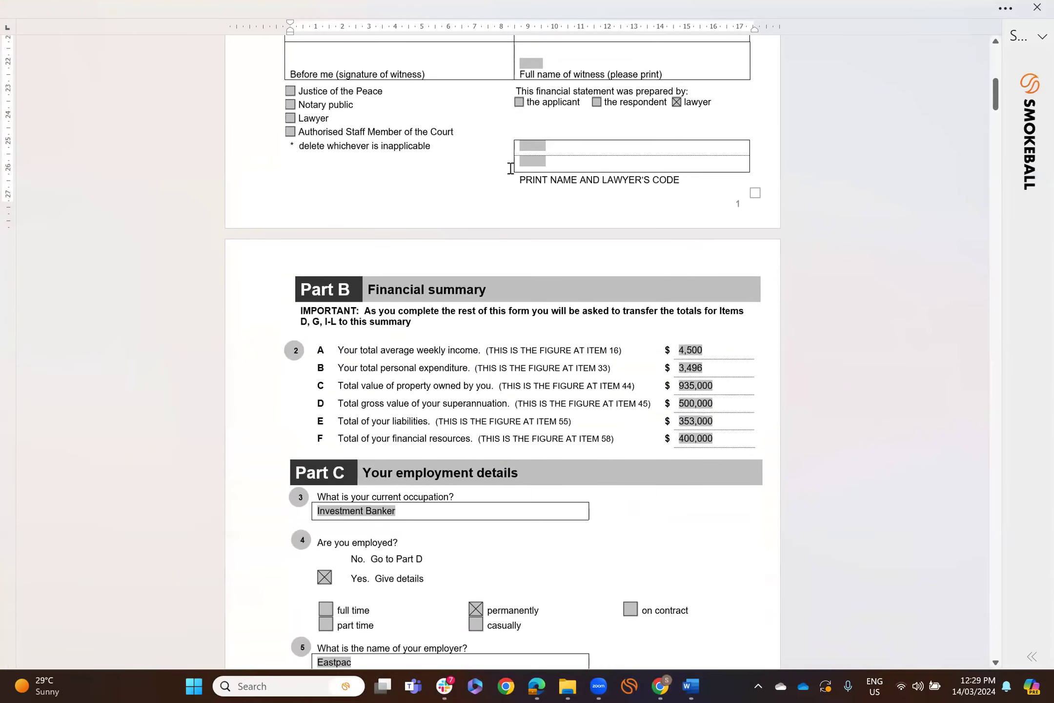
scroll(714, 286, "down", 5)
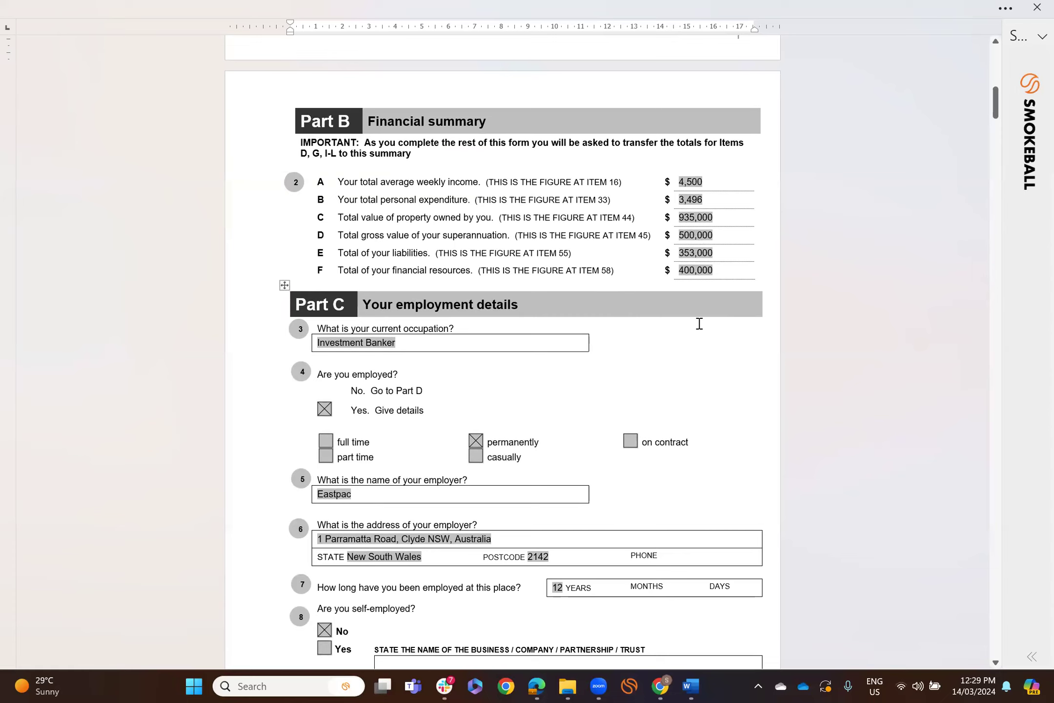
- Review the expenditure and property parts, confirming other expenditure 700 and total personal expenditure 3,496
scroll(721, 332, "down", 8)
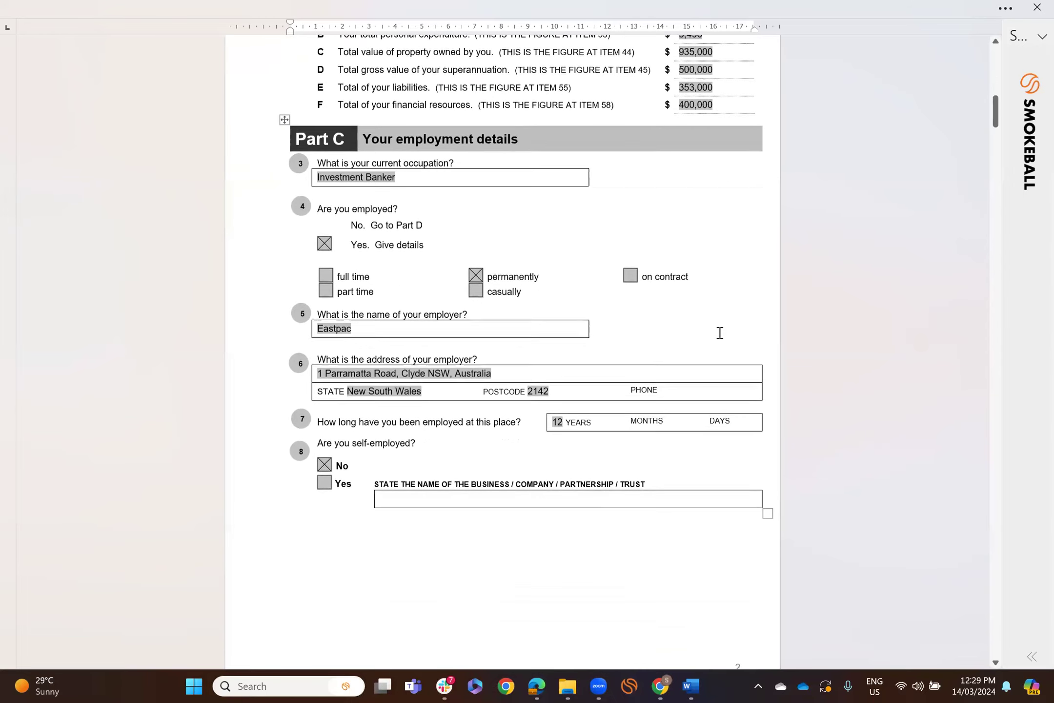
scroll(720, 333, "down", 13)
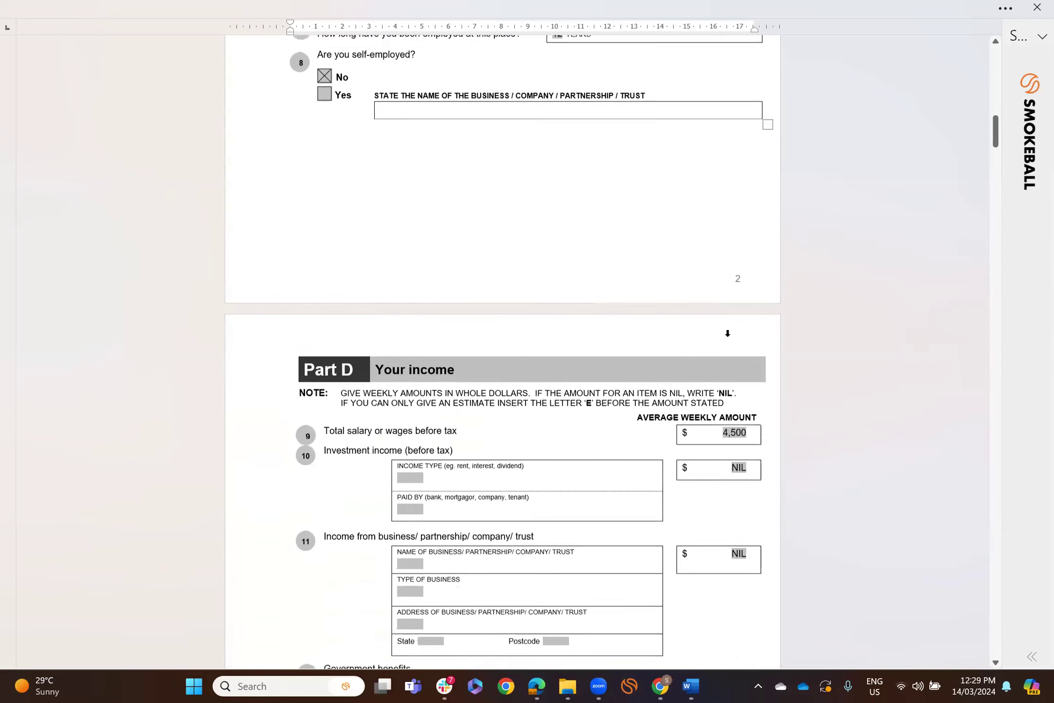
scroll(729, 335, "down", 3)
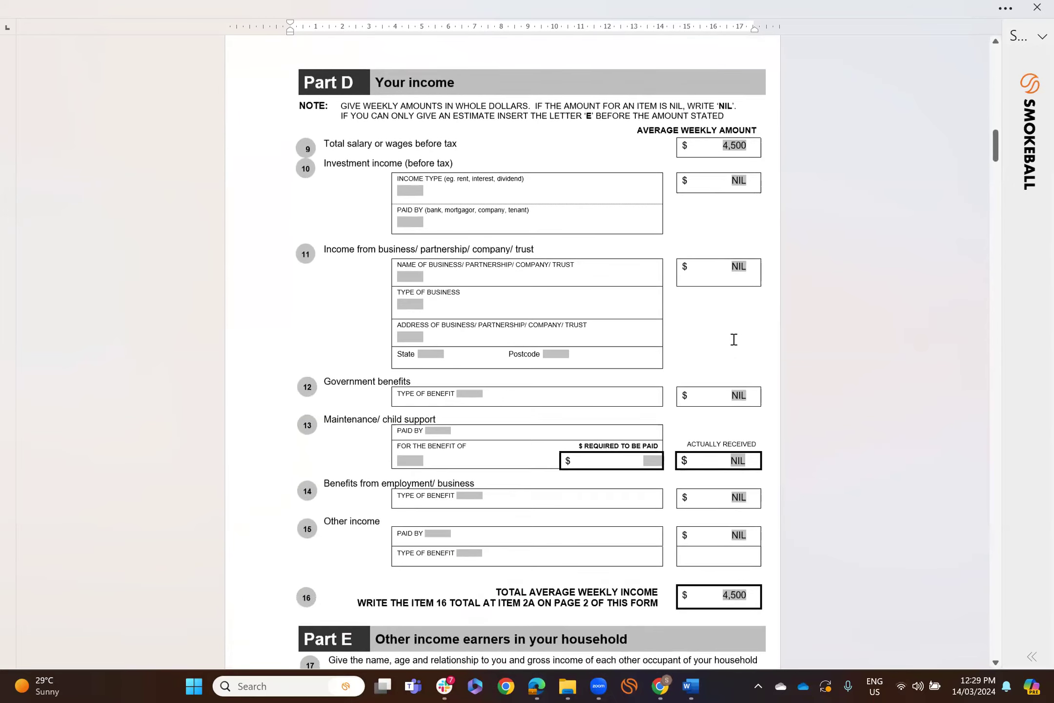
scroll(734, 339, "down", 2)
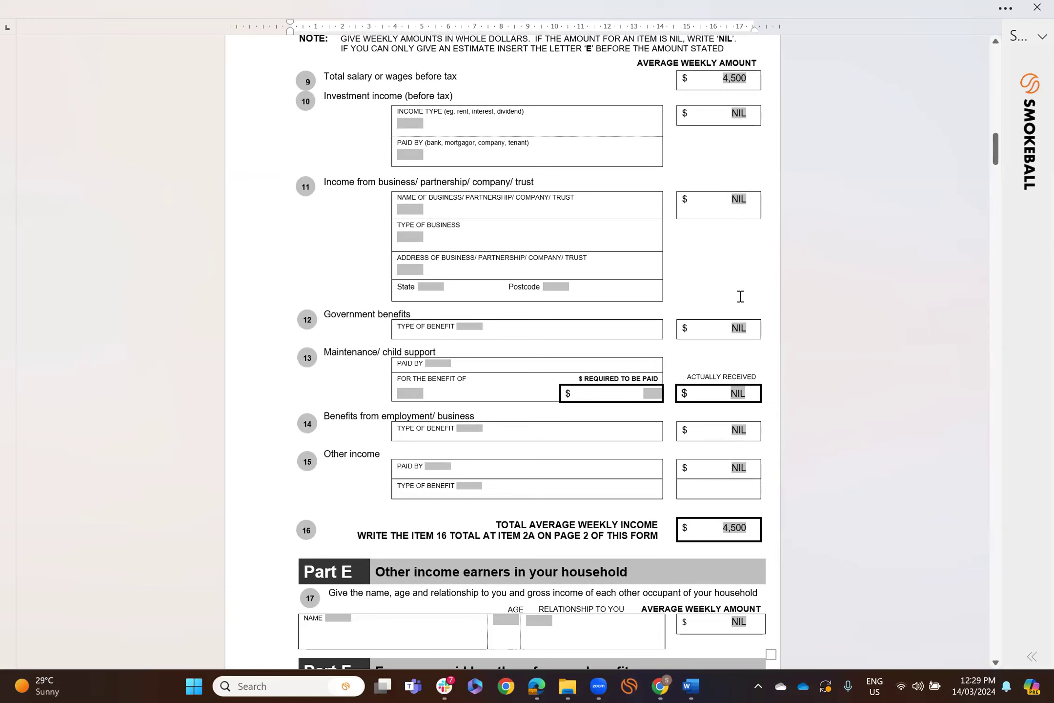
scroll(740, 296, "down", 8)
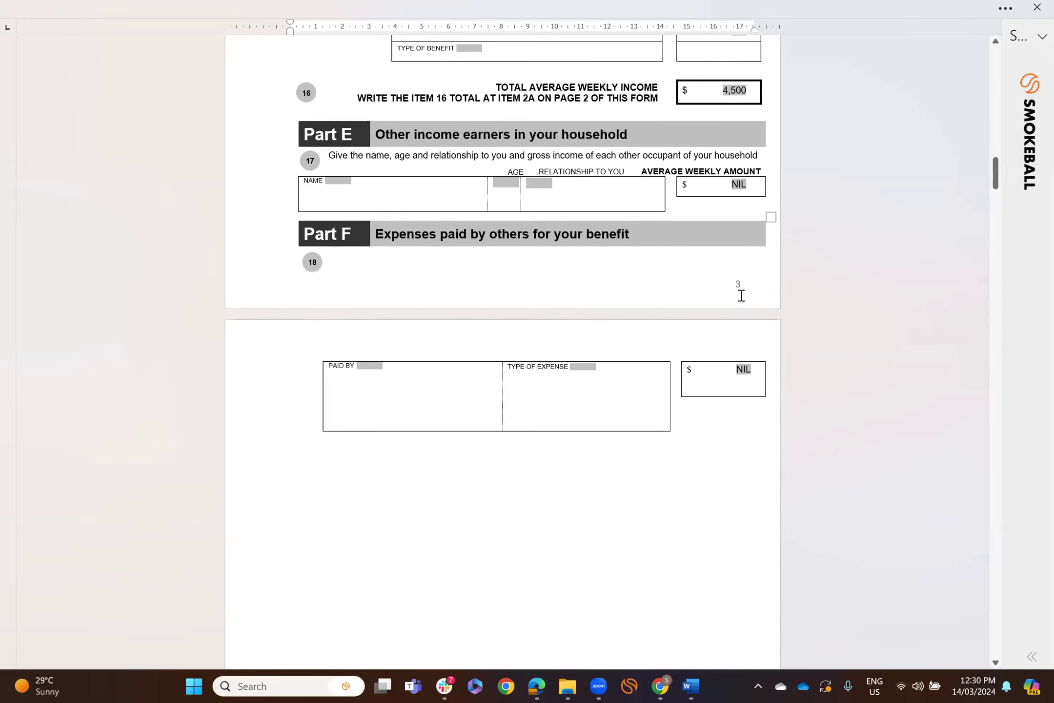
scroll(740, 296, "down", 15)
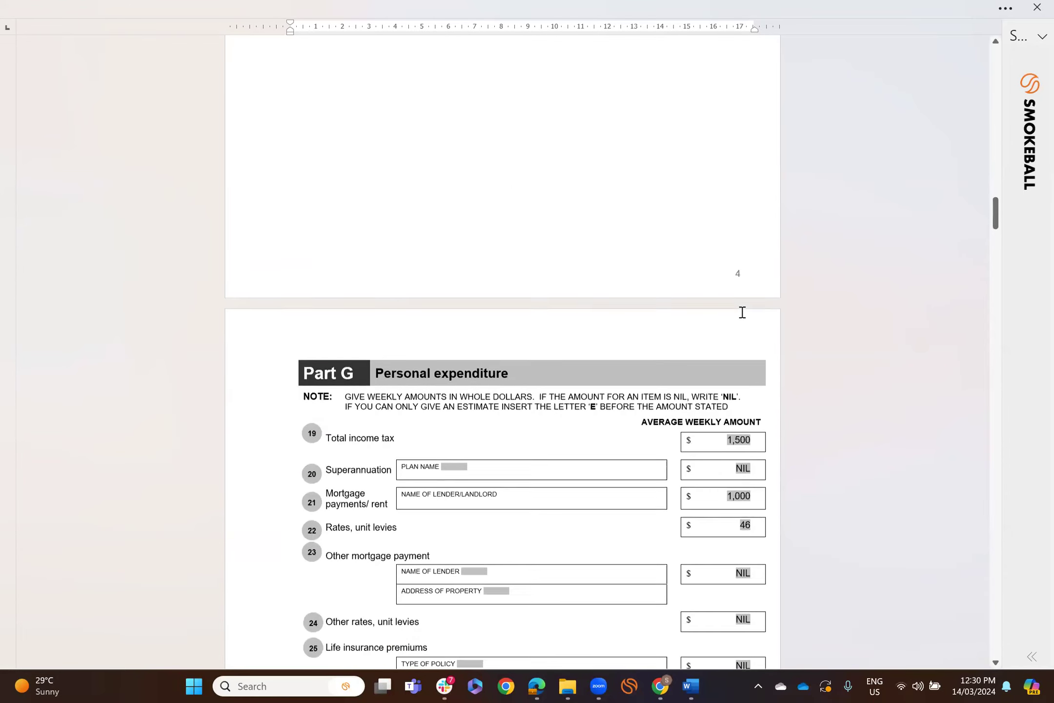
scroll(742, 312, "down", 6)
scroll(742, 223, "down", 7)
scroll(750, 349, "down", 8)
scroll(705, 324, "down", 4)
scroll(705, 324, "down", 5)
scroll(705, 325, "down", 2)
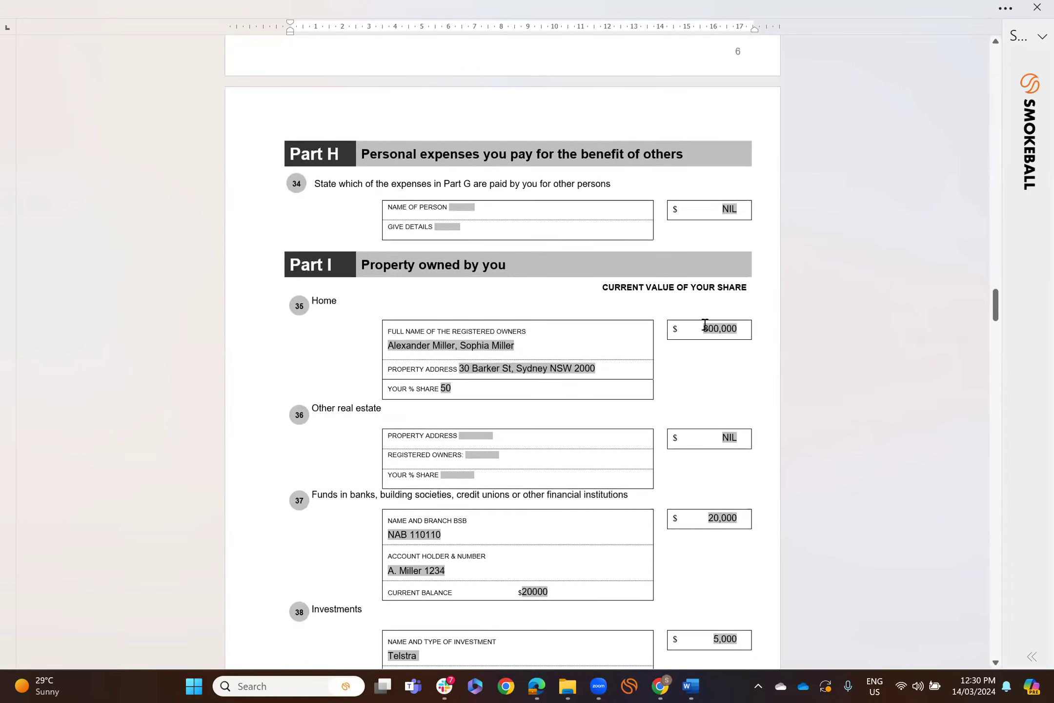
scroll(579, 296, "down", 1)
scroll(593, 296, "down", 2)
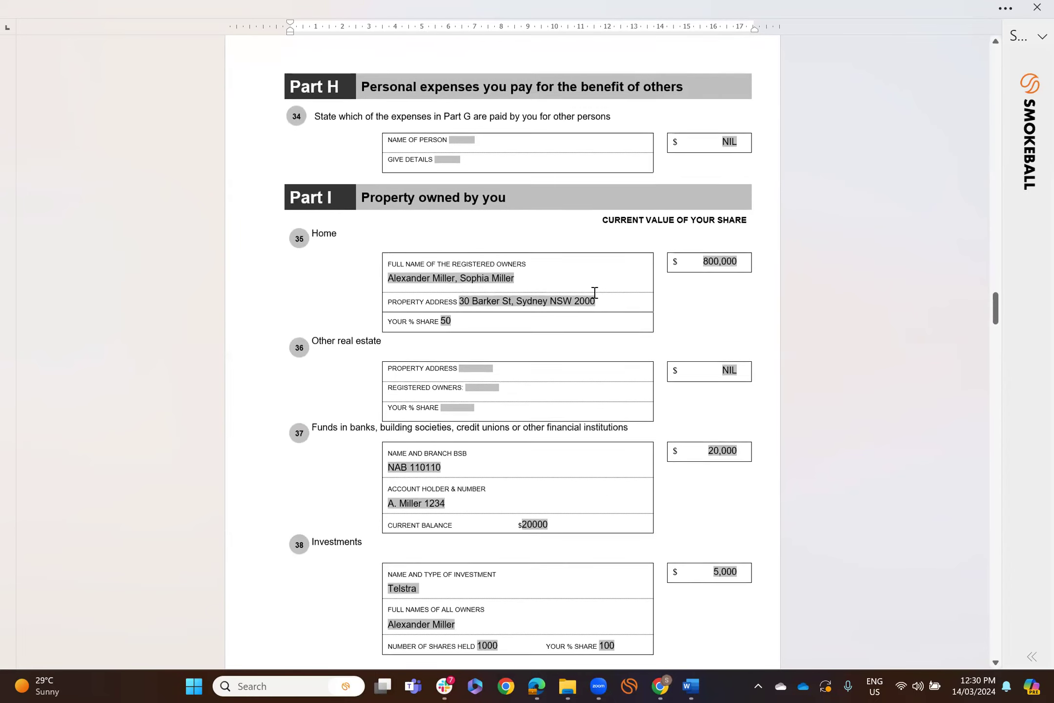
scroll(614, 302, "down", 2)
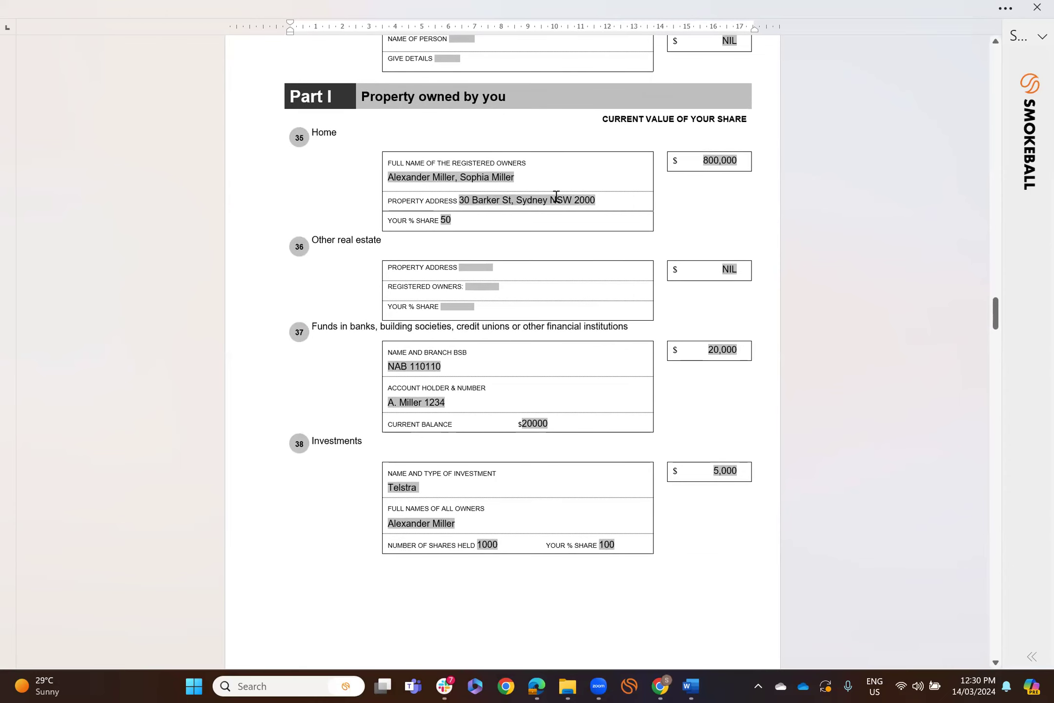
scroll(567, 233, "down", 2)
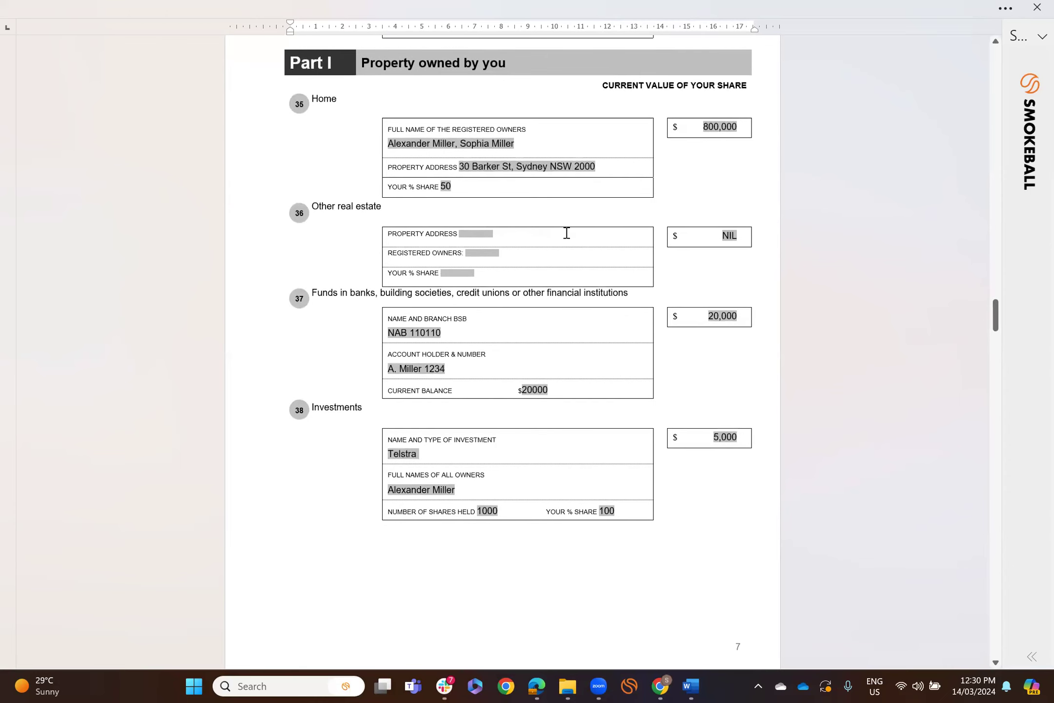
scroll(566, 233, "down", 2)
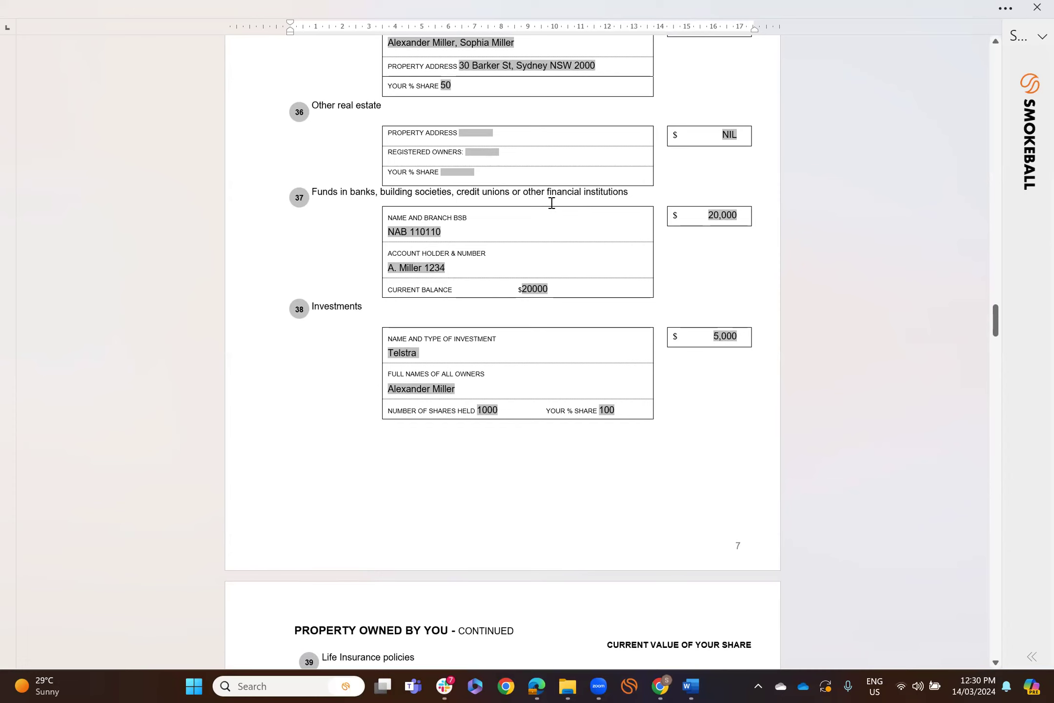
scroll(484, 387, "down", 5)
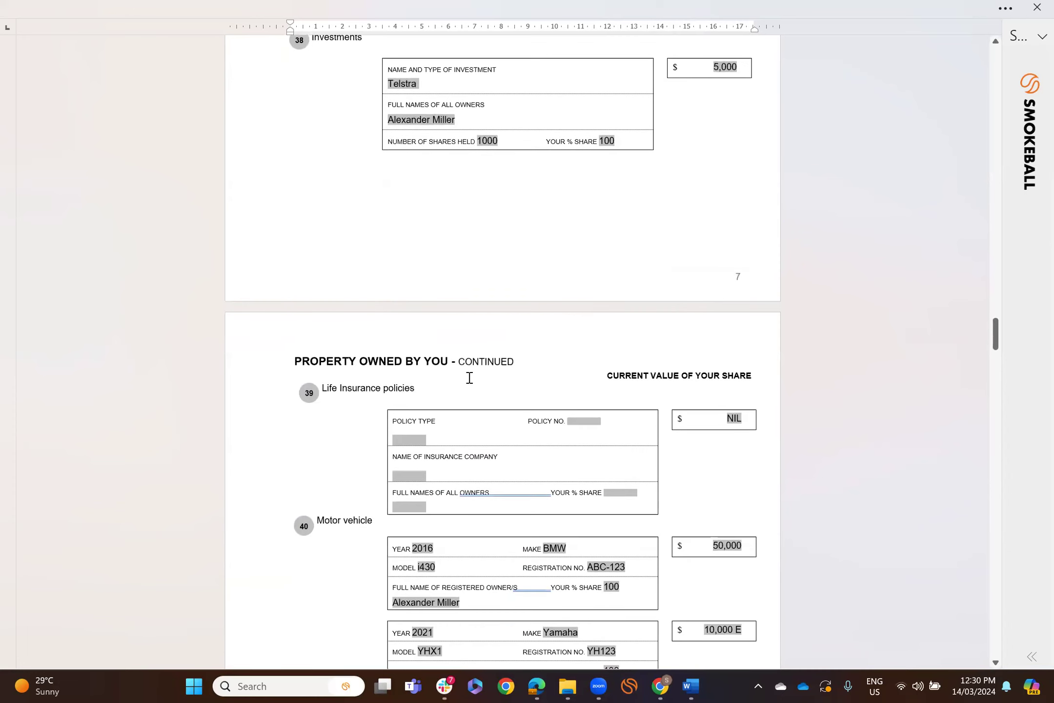
scroll(550, 323, "down", 3)
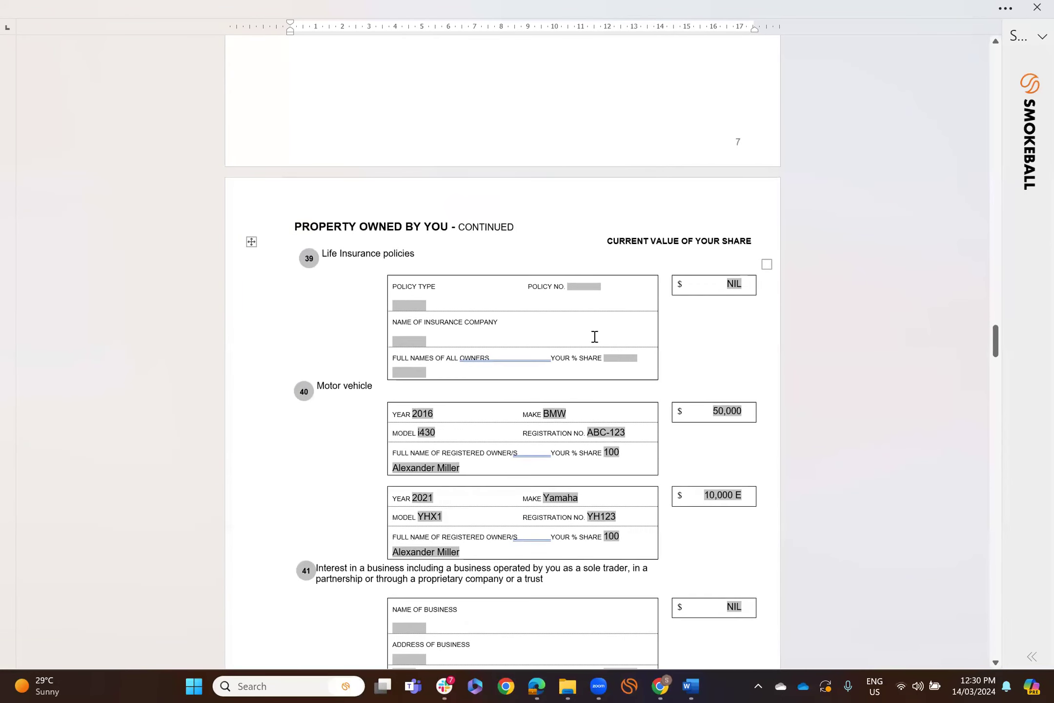
scroll(594, 337, "down", 12)
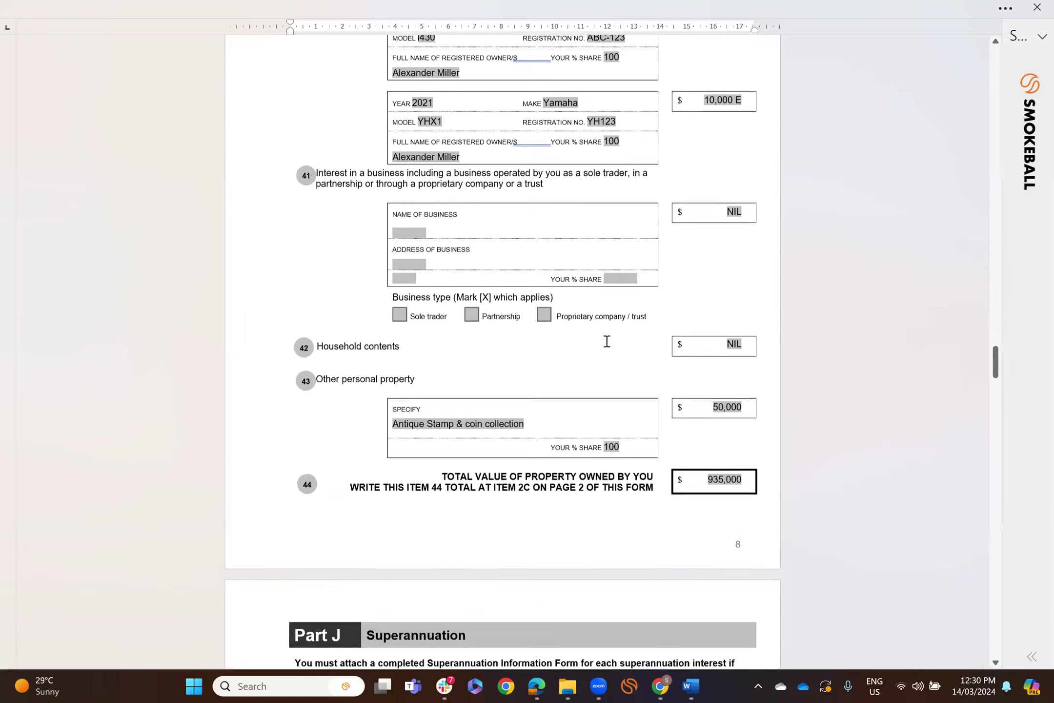
scroll(605, 340, "down", 11)
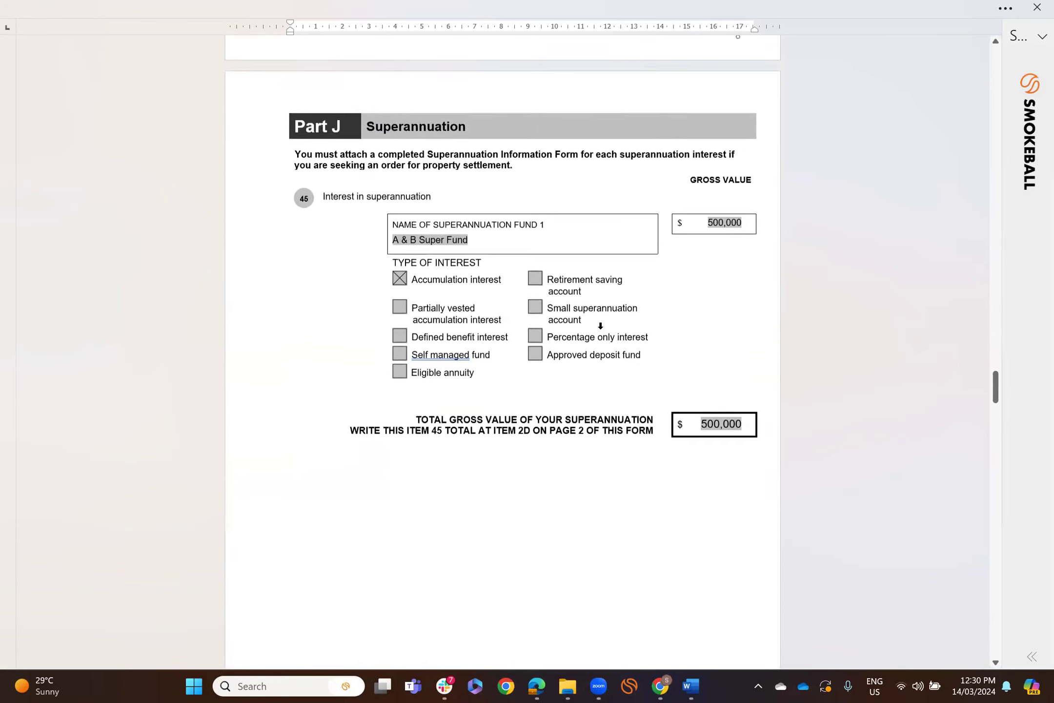
scroll(604, 330, "down", 9)
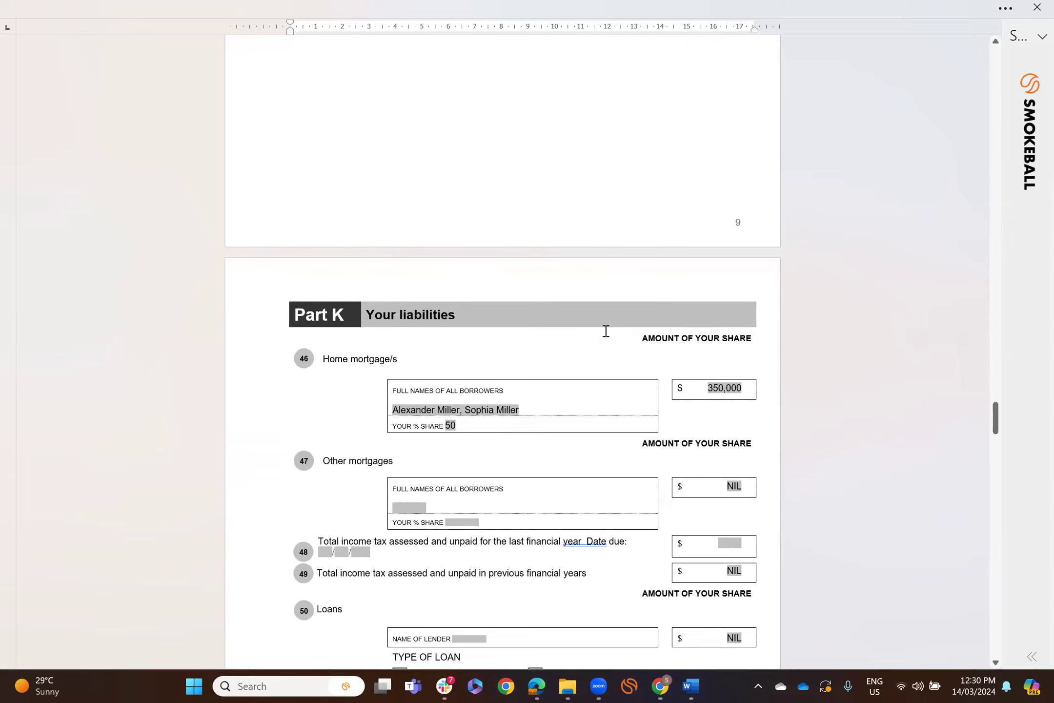
scroll(605, 331, "down", 9)
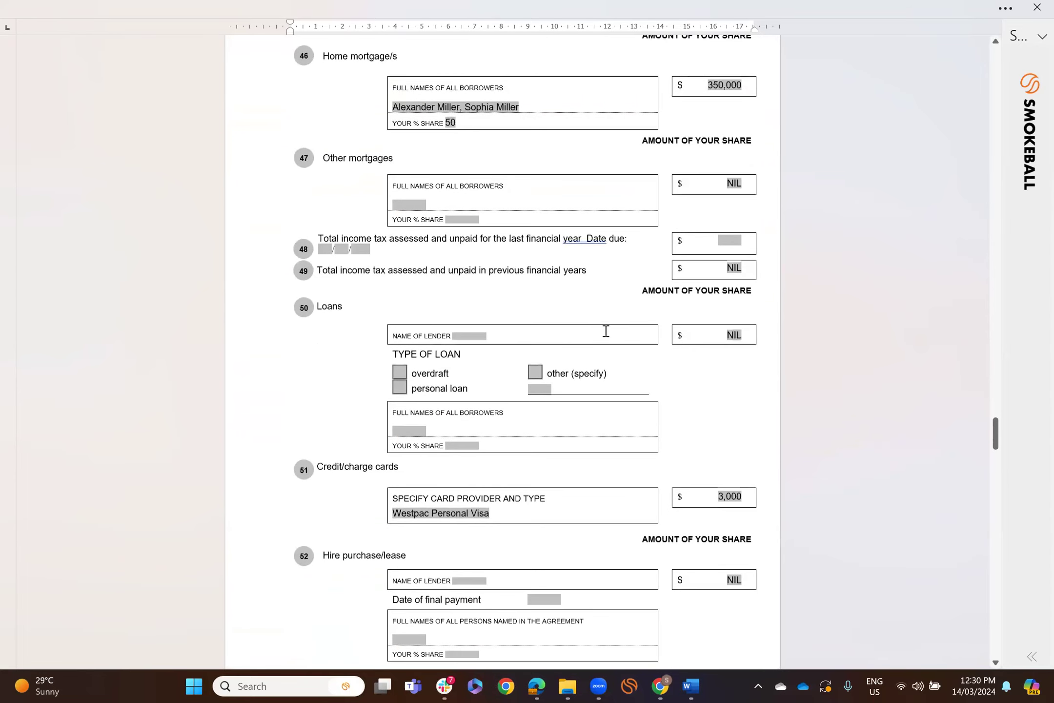
scroll(605, 331, "down", 17)
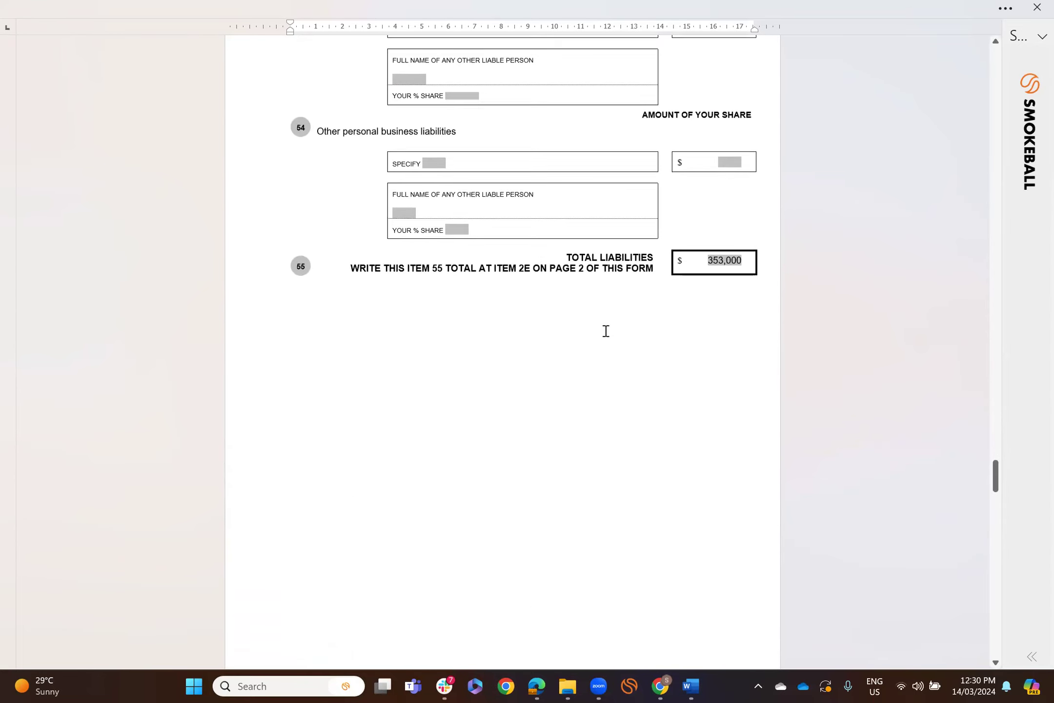
scroll(606, 331, "down", 7)
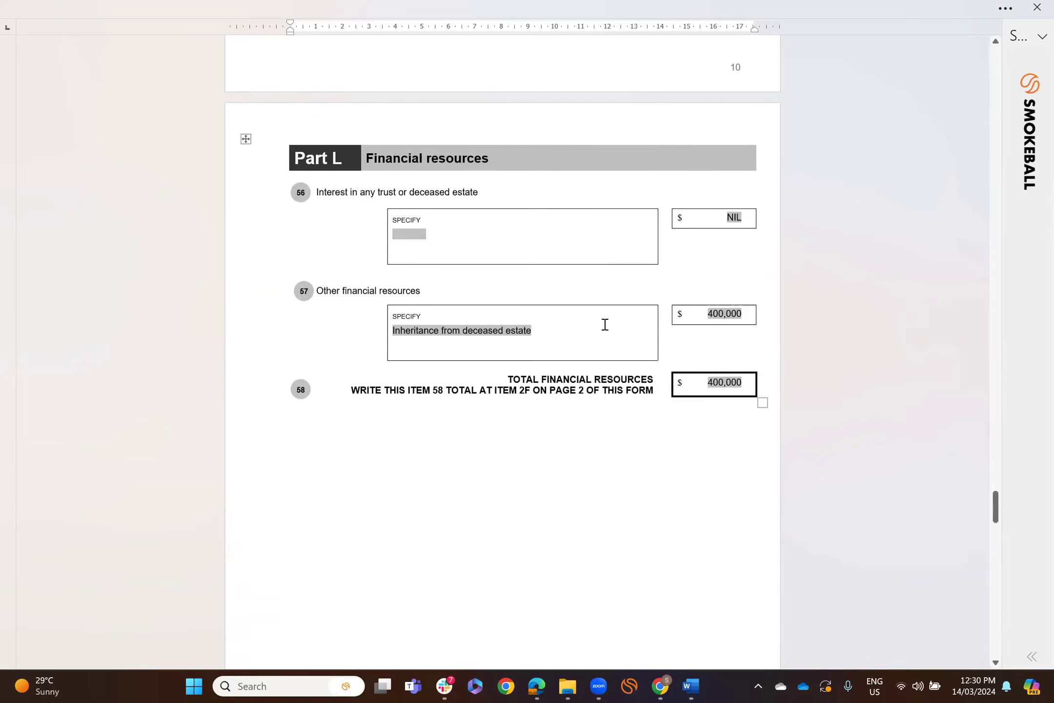
scroll(605, 324, "down", 12)
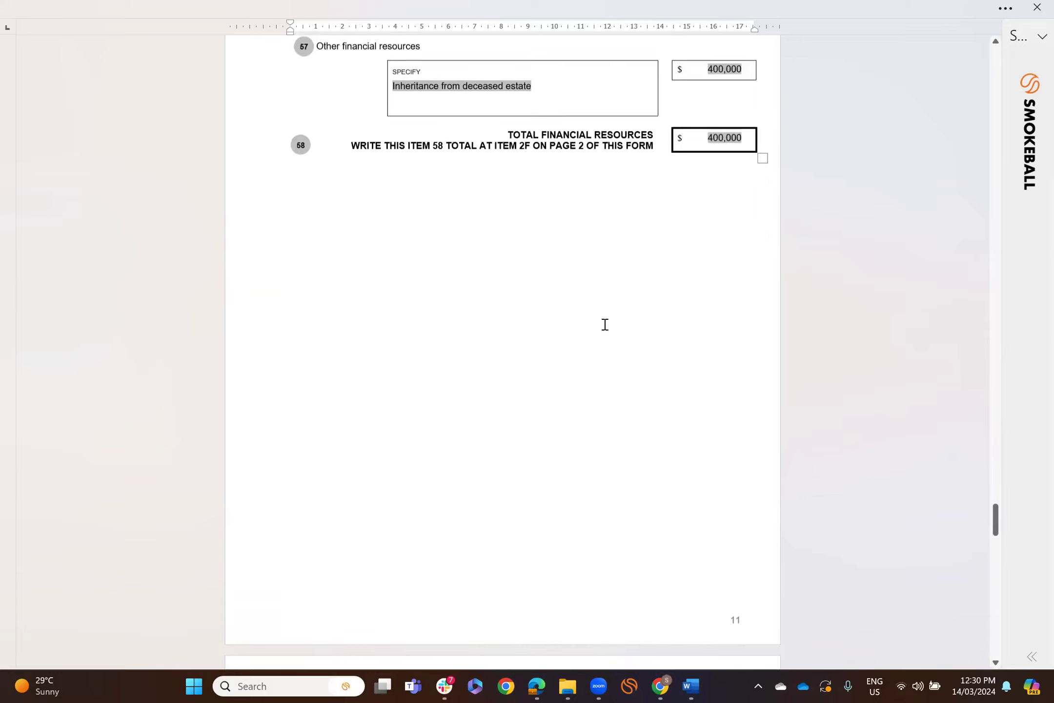
scroll(605, 325, "down", 6)
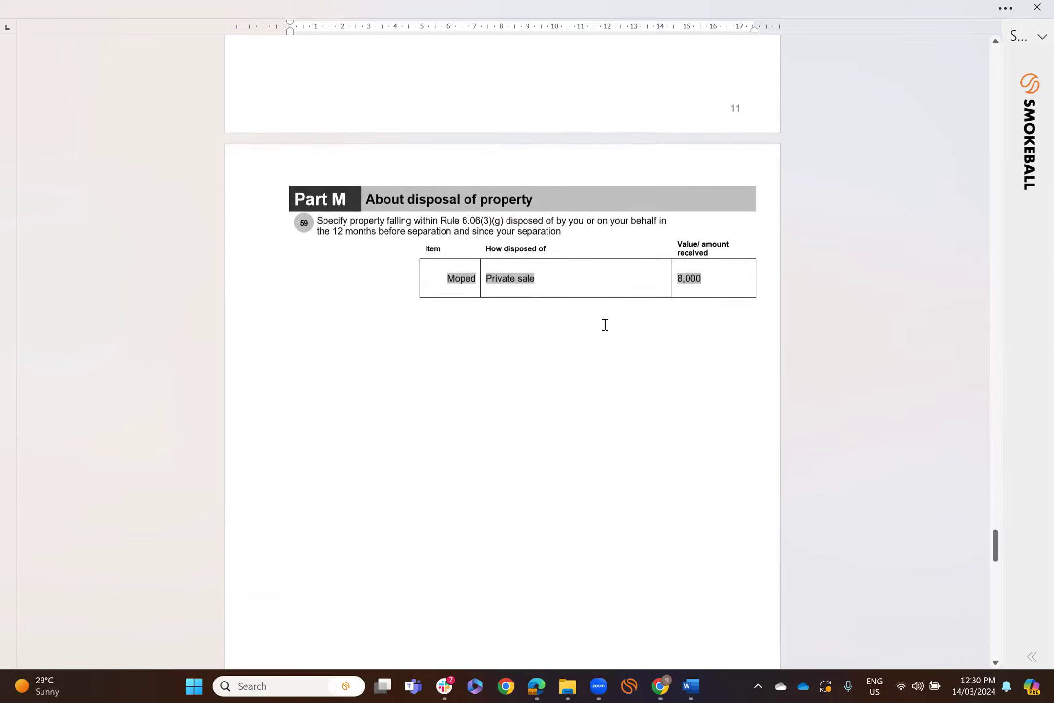
scroll(605, 325, "down", 10)
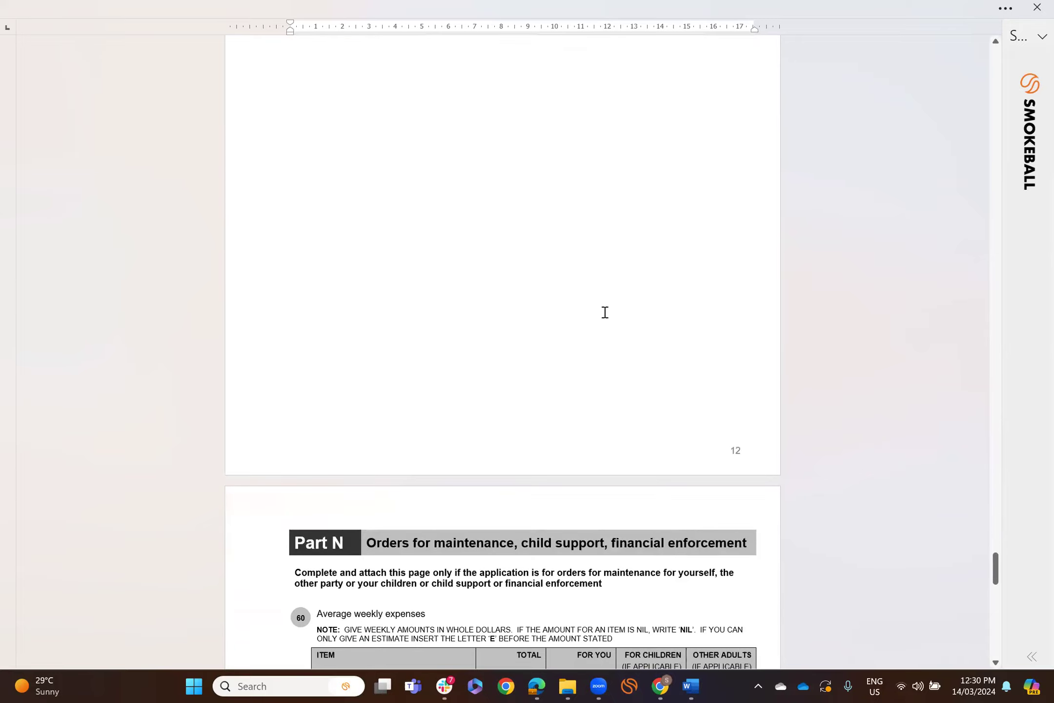
scroll(605, 312, "down", 8)
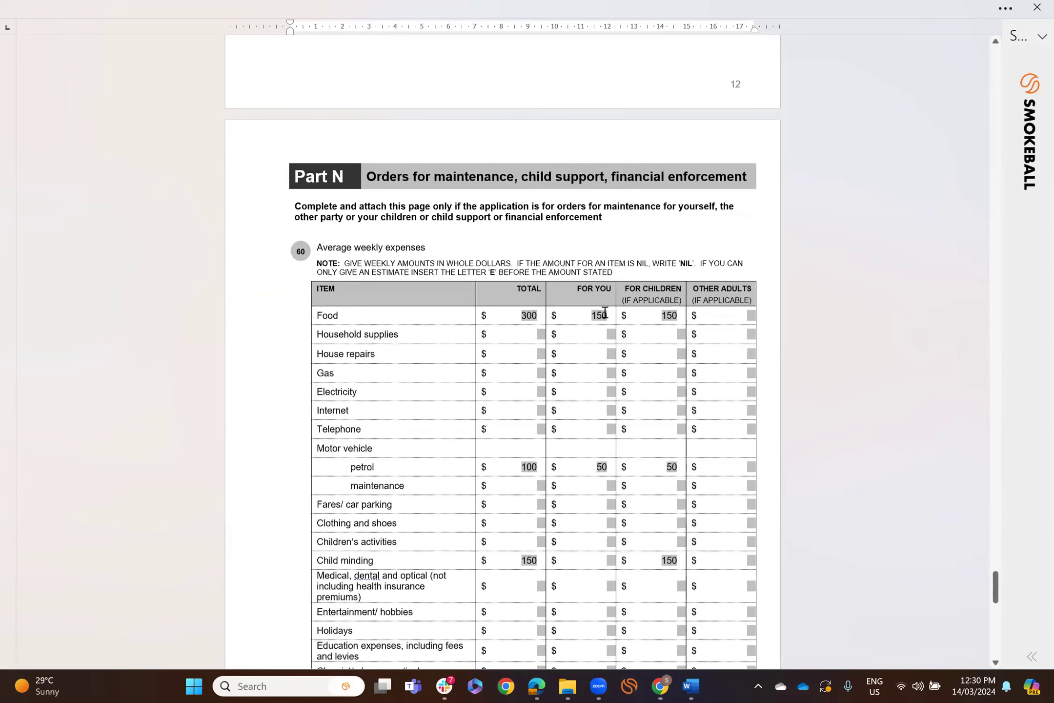
scroll(605, 312, "down", 9)
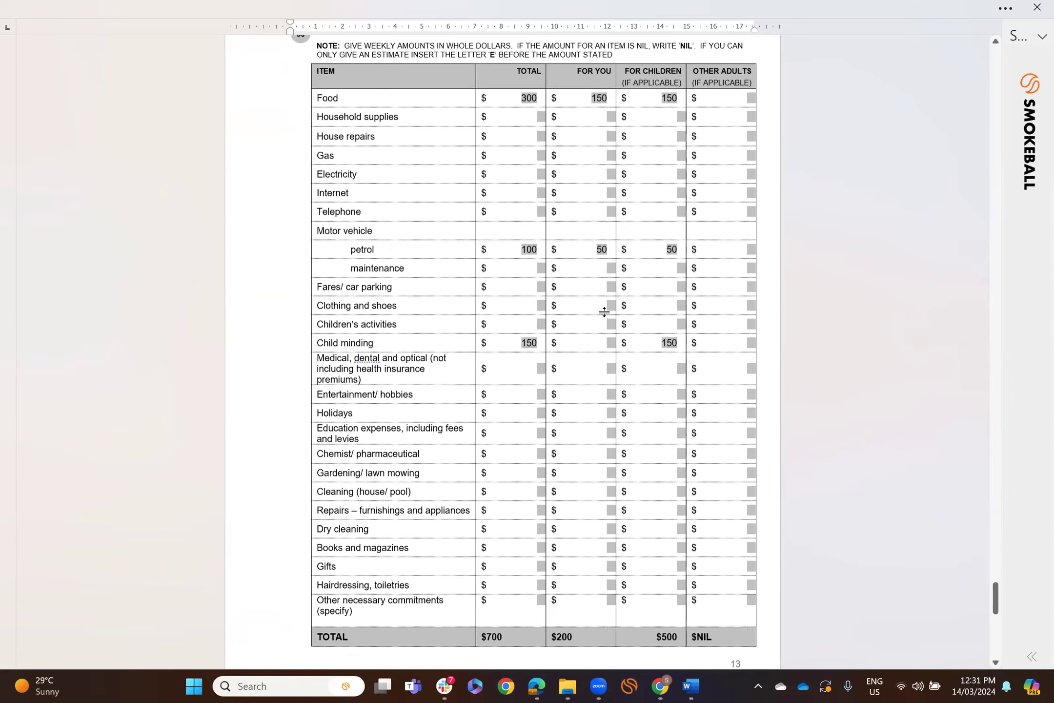
scroll(605, 312, "down", 20)
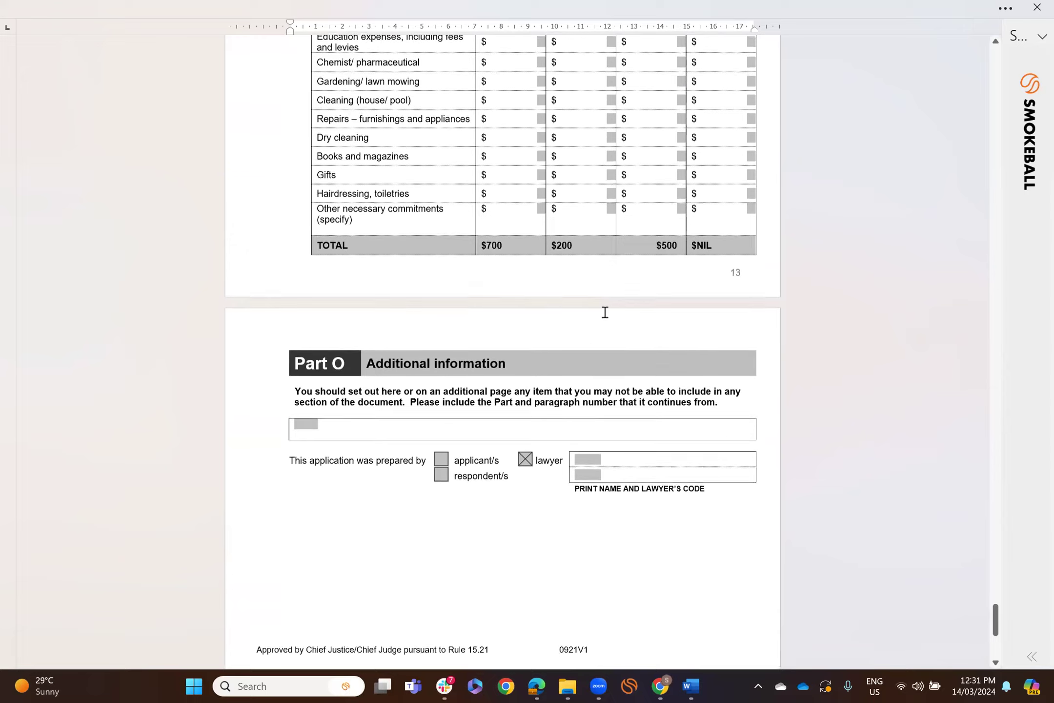
scroll(605, 313, "down", 2)
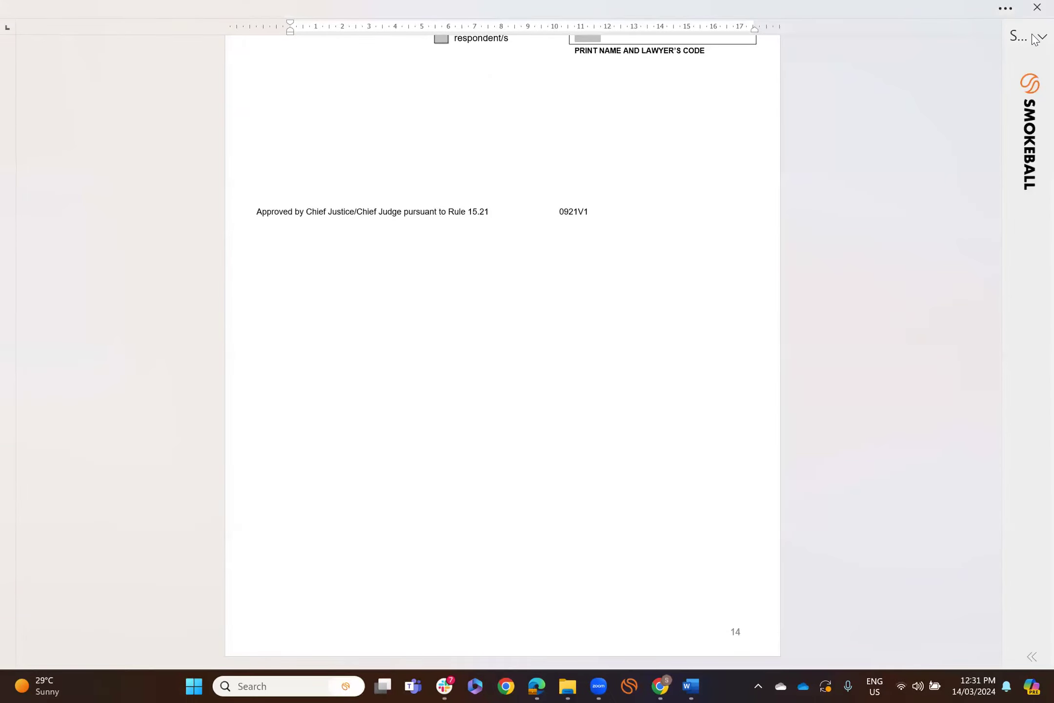
- Close Word and dismiss the Financial Statement panel to return to the $2,127,000 balance sheet
left_click(1035, 8)
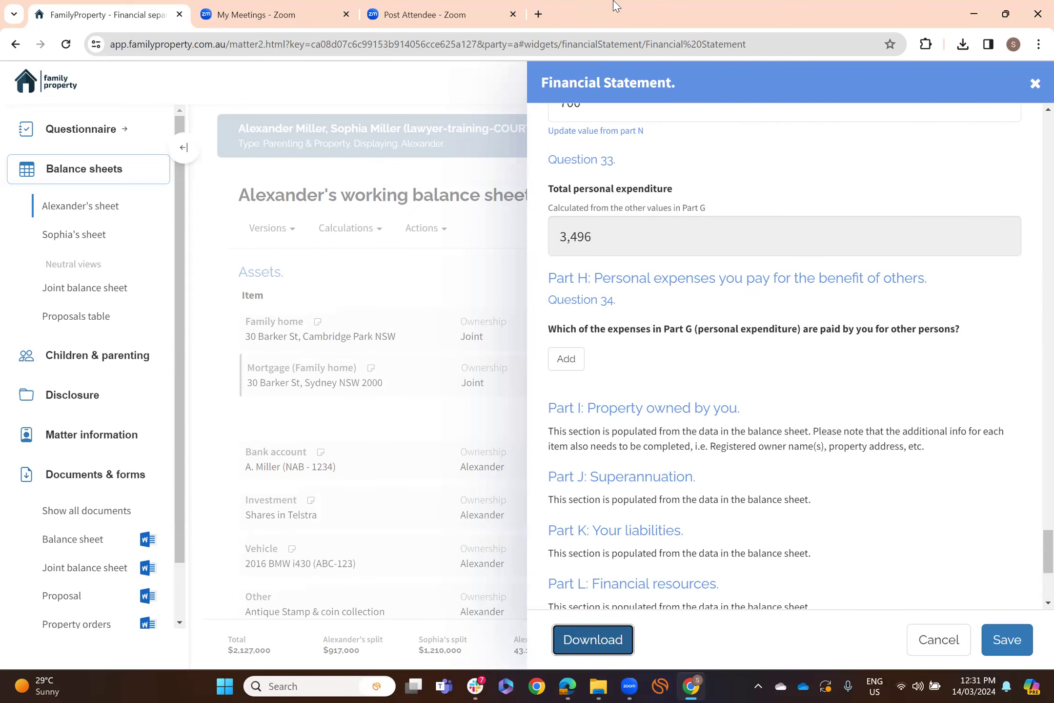
key("Escape")
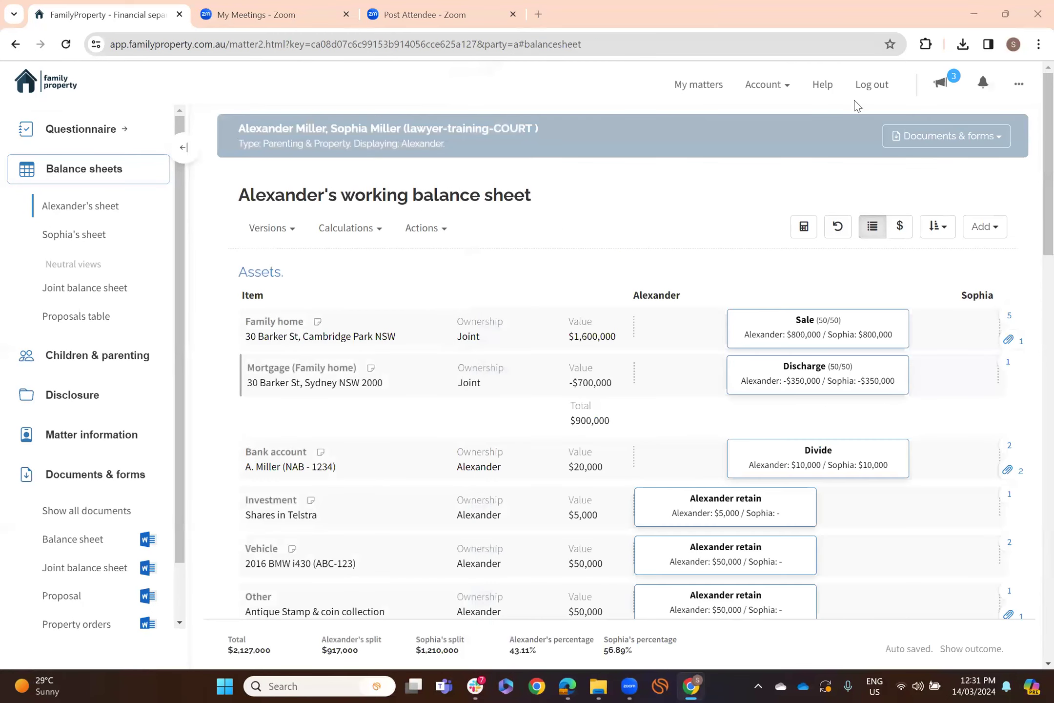